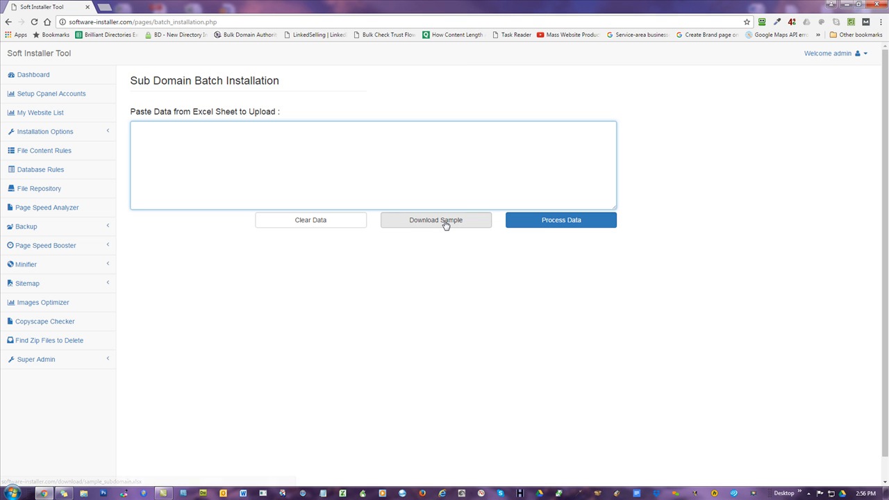
# - Download the sample subdomain spreadsheet and open it in Excel
pyautogui.click(446, 224)
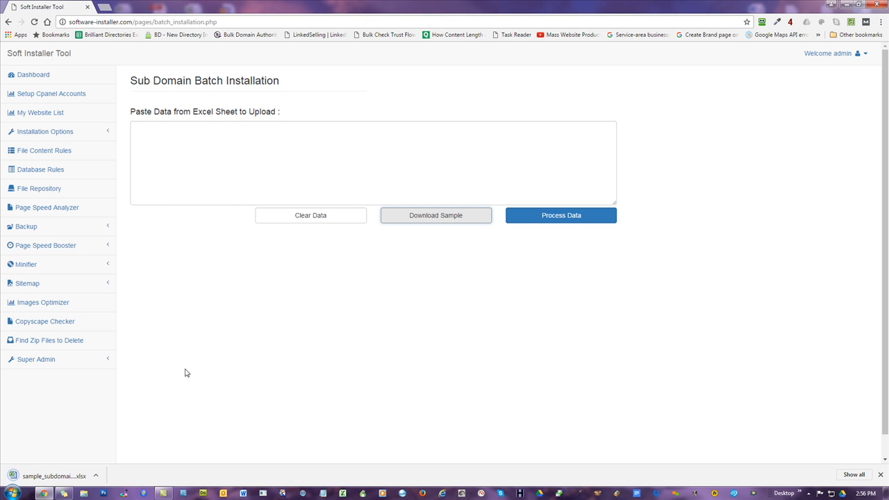
pyautogui.click(56, 476)
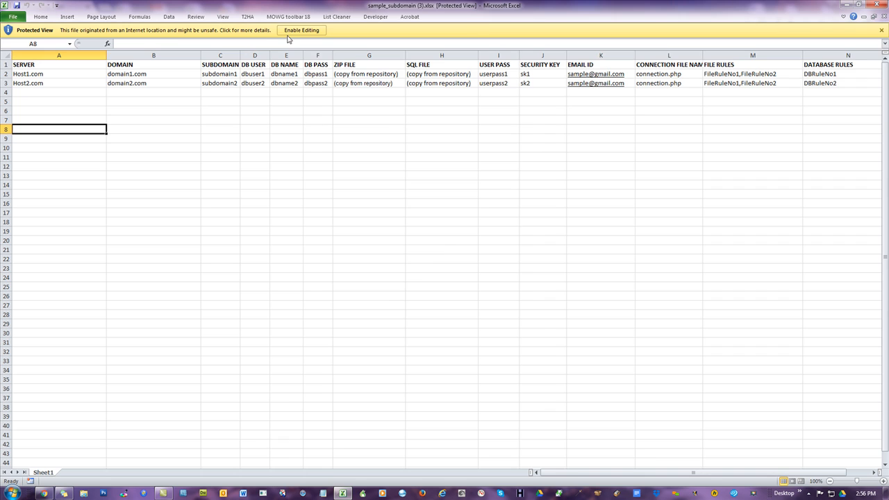
pyautogui.click(292, 32)
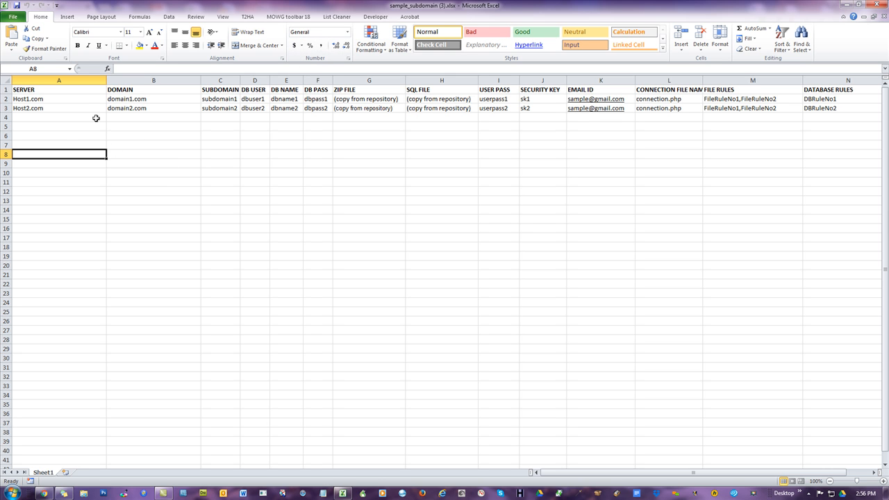
# - Examine the sample sheet's SERVER, DOMAIN and SUBDOMAIN columns and first data row
pyautogui.click(83, 79)
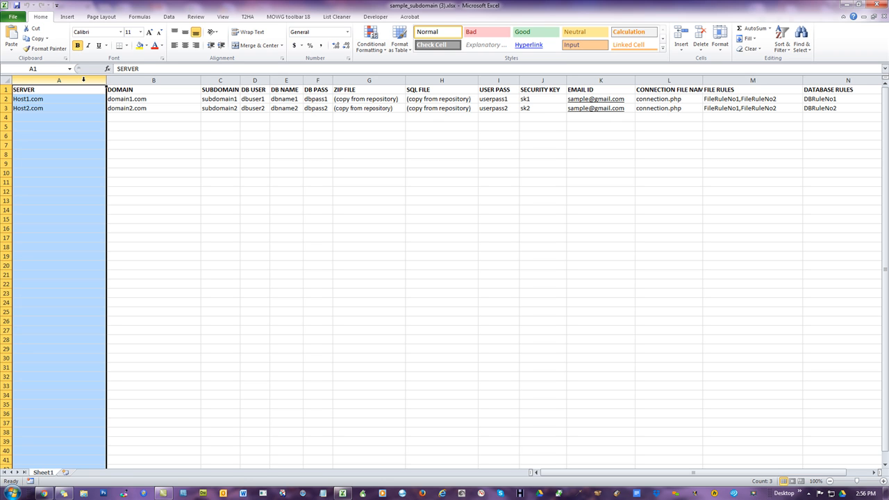
pyautogui.click(150, 79)
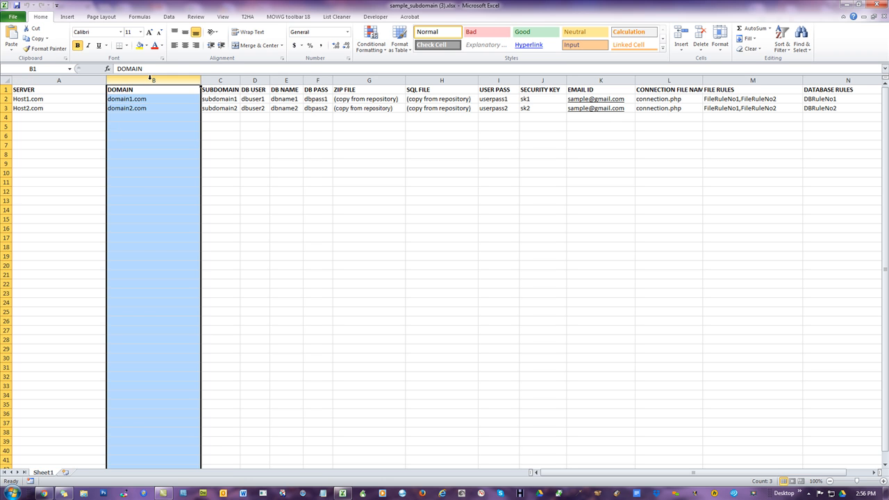
pyautogui.click(213, 80)
pyautogui.click(358, 163)
pyautogui.click(46, 99)
# - Open the Installation on TLD or Addon page from Installation Options in the installer tool
pyautogui.click(43, 493)
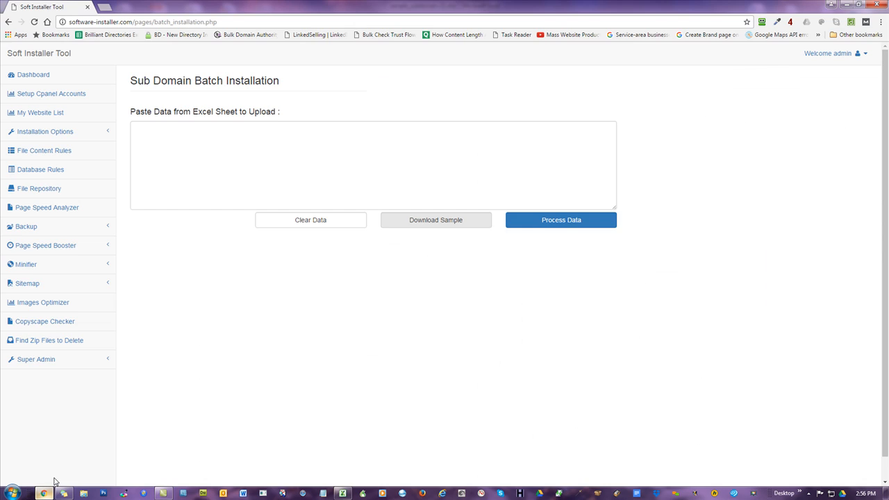
pyautogui.click(60, 134)
pyautogui.click(60, 149)
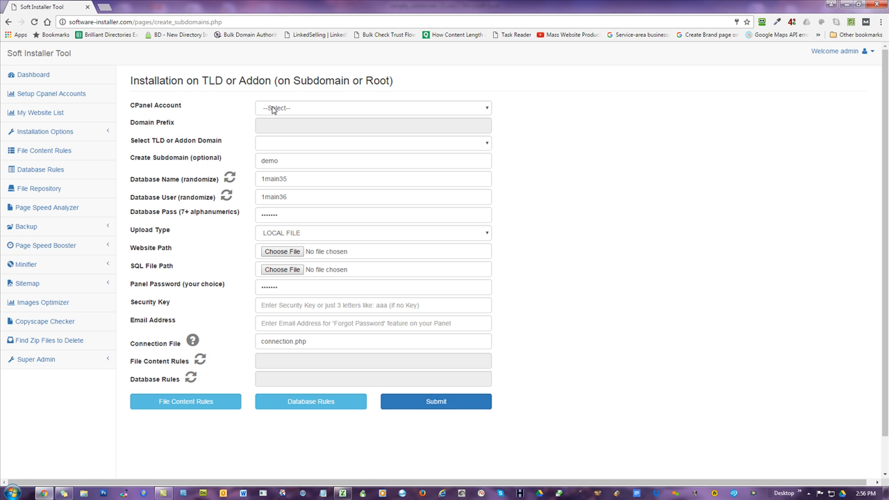
# - Select mowg-samples.com as the CPanel Account in the installation form
pyautogui.click(273, 110)
pyautogui.click(273, 110)
pyautogui.click(274, 110)
pyautogui.scroll(-10, 314, 199)
pyautogui.scroll(5, 314, 198)
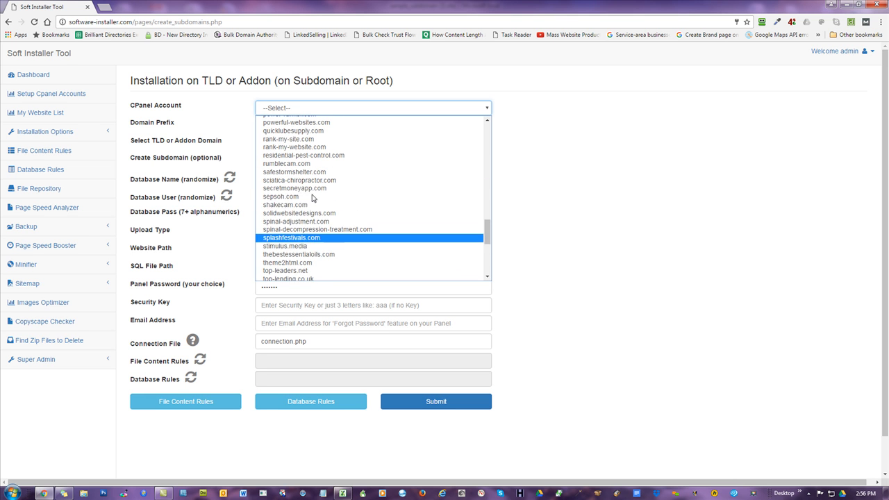
pyautogui.scroll(2, 288, 178)
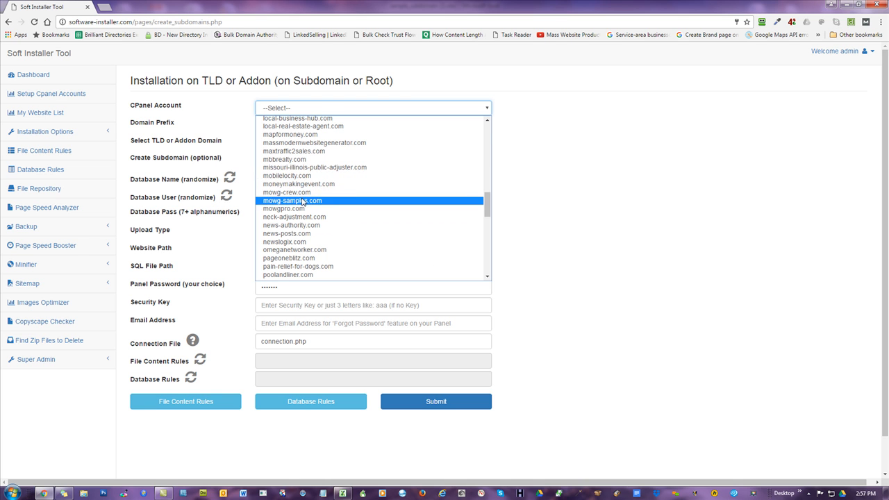
pyautogui.click(300, 200)
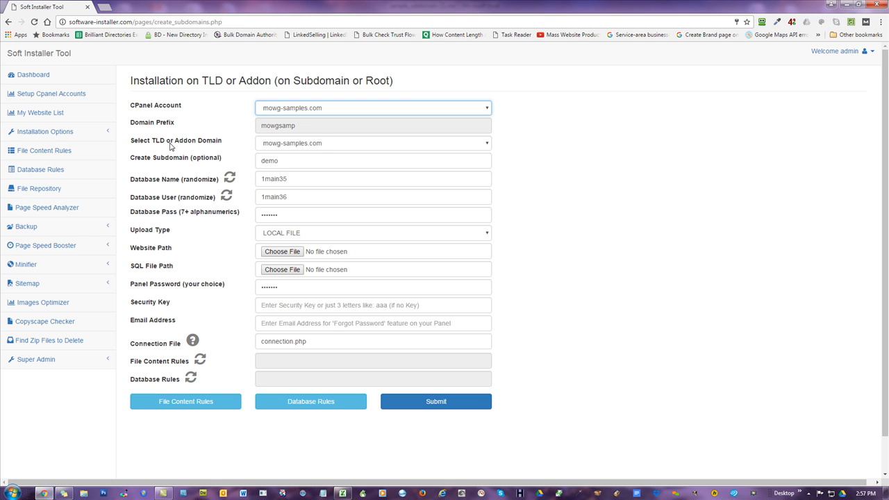
# - Compare the sample's SERVER and DOMAIN cells with the form's account and addon domain choices
pyautogui.click(342, 493)
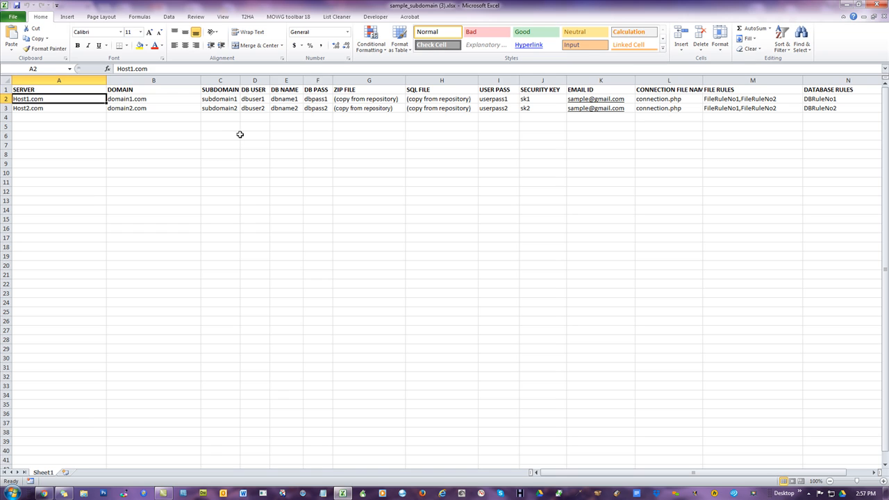
pyautogui.click(135, 93)
pyautogui.click(139, 99)
pyautogui.click(51, 99)
pyautogui.click(47, 88)
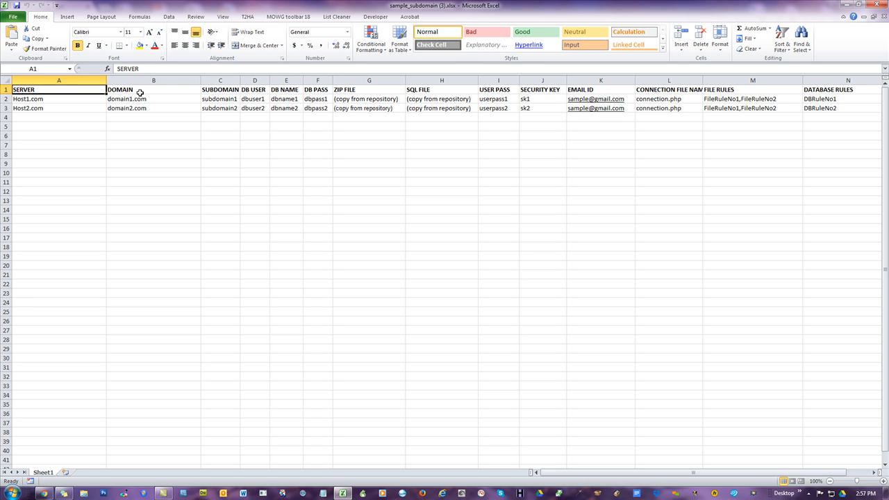
pyautogui.click(50, 98)
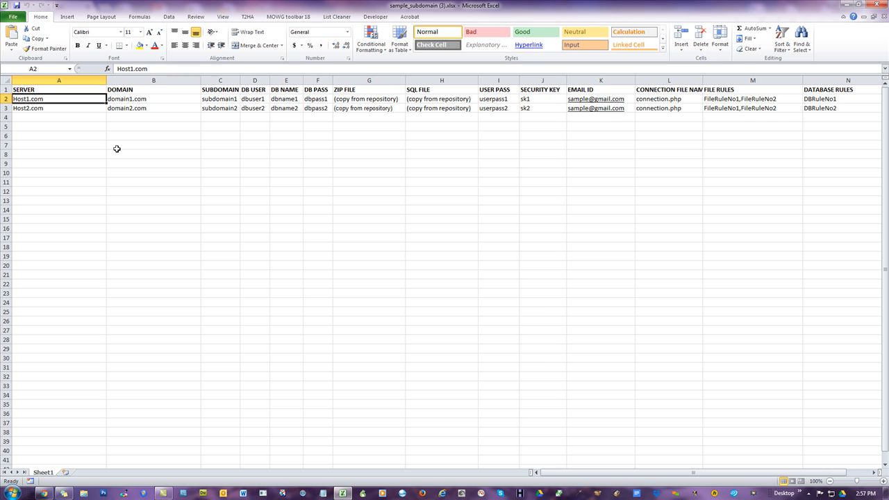
pyautogui.click(128, 100)
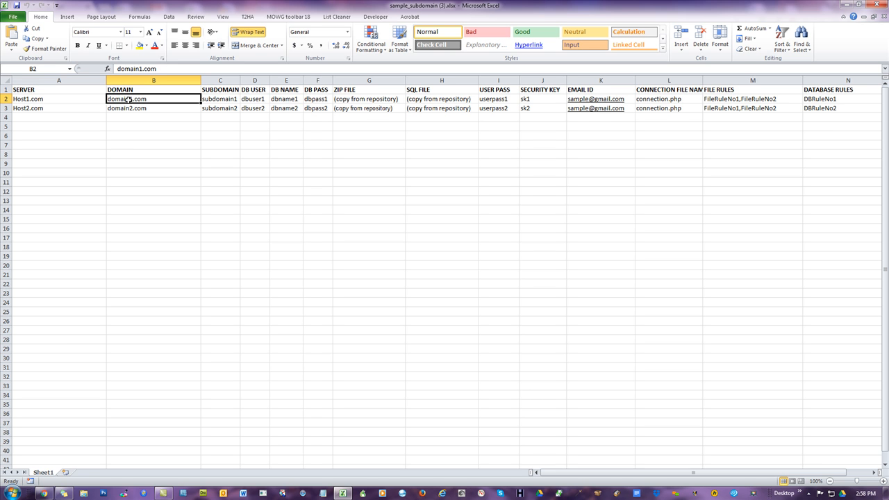
pyautogui.click(43, 493)
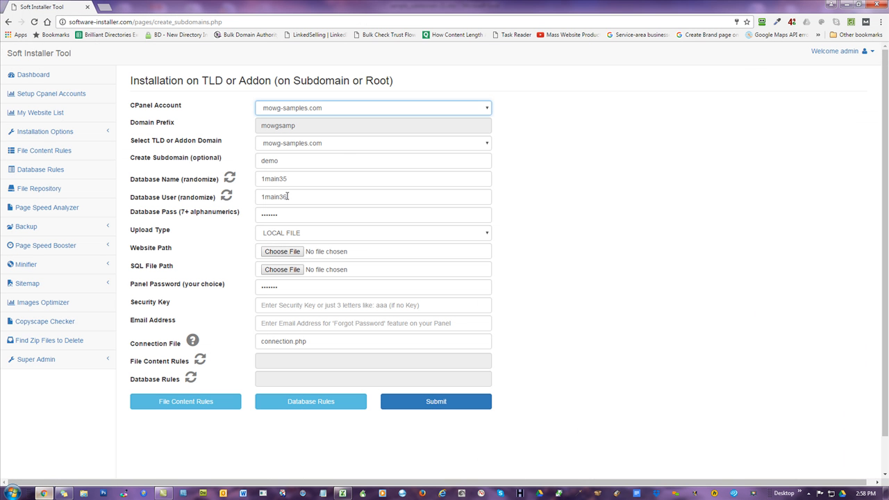
pyautogui.click(341, 143)
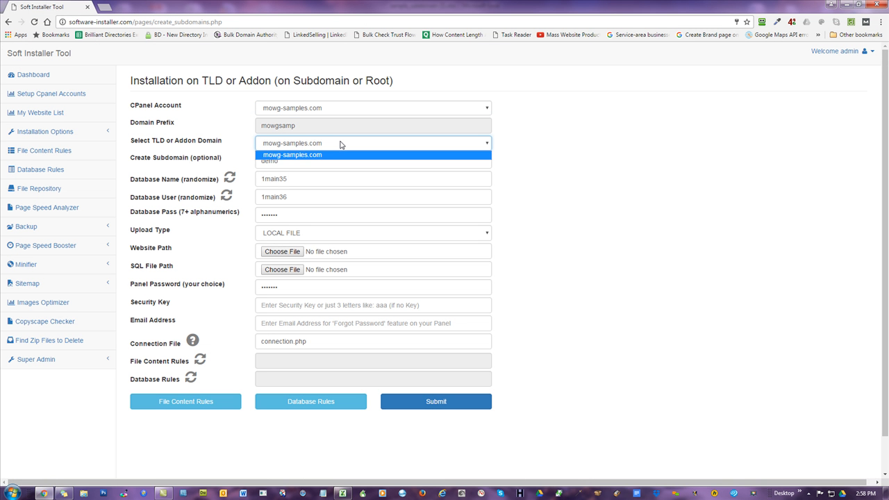
pyautogui.click(341, 143)
# - Examine the SERVER, DOMAIN and SUBDOMAIN cells of the sample's first data row
pyautogui.click(342, 493)
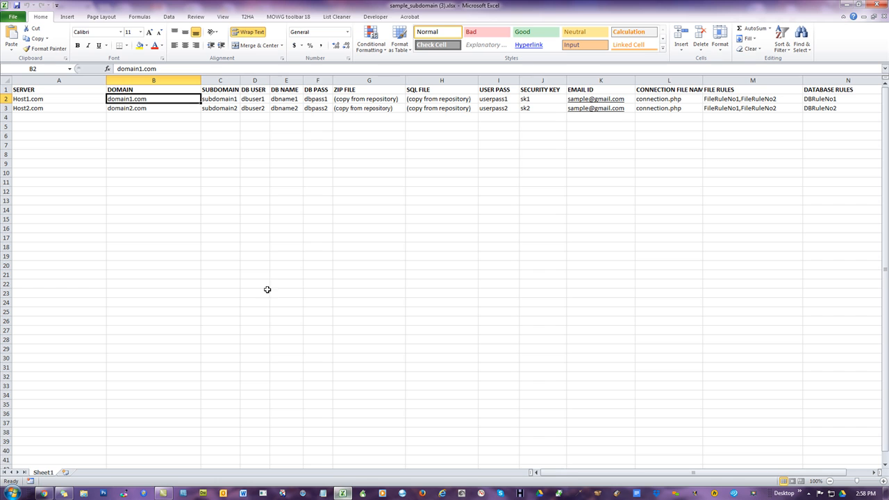
pyautogui.click(71, 98)
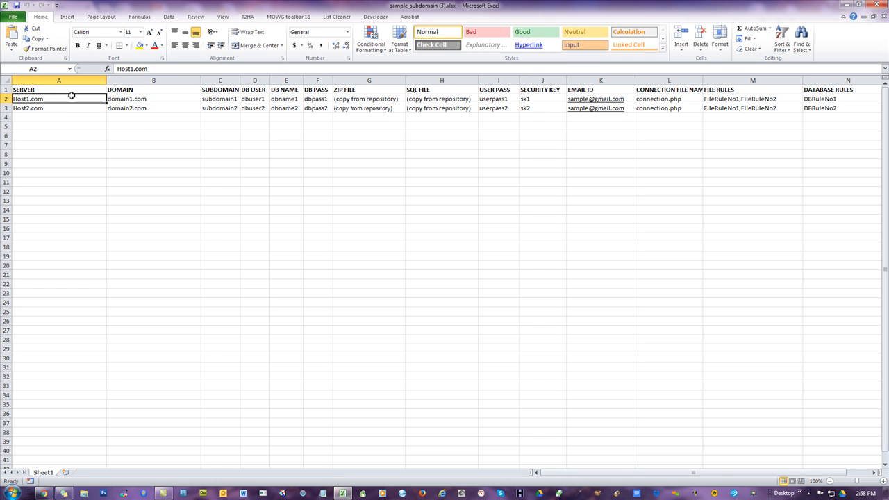
pyautogui.click(147, 99)
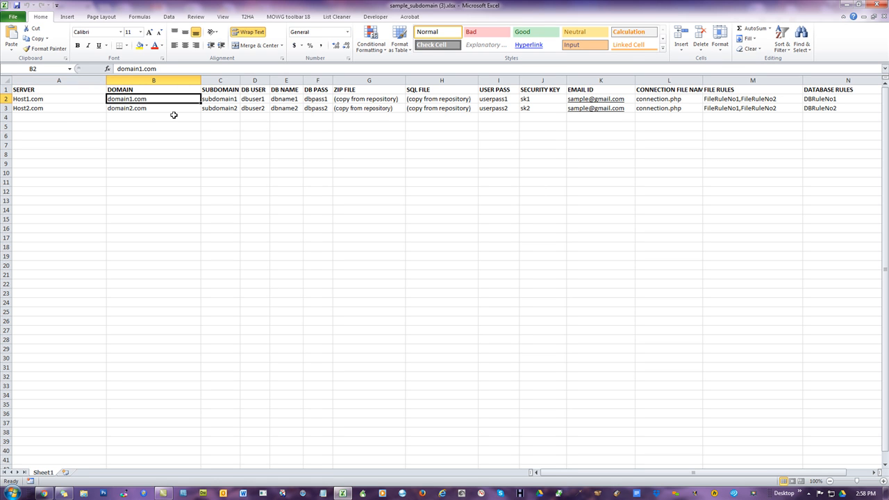
pyautogui.click(218, 99)
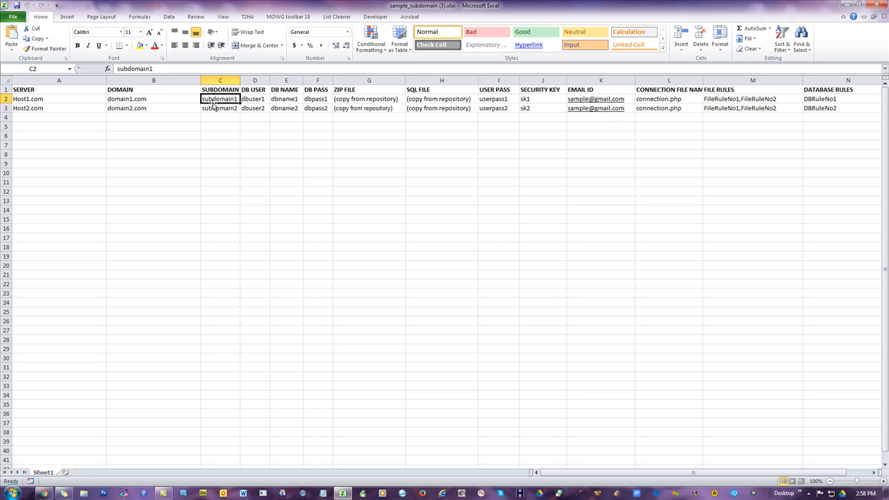
pyautogui.click(78, 99)
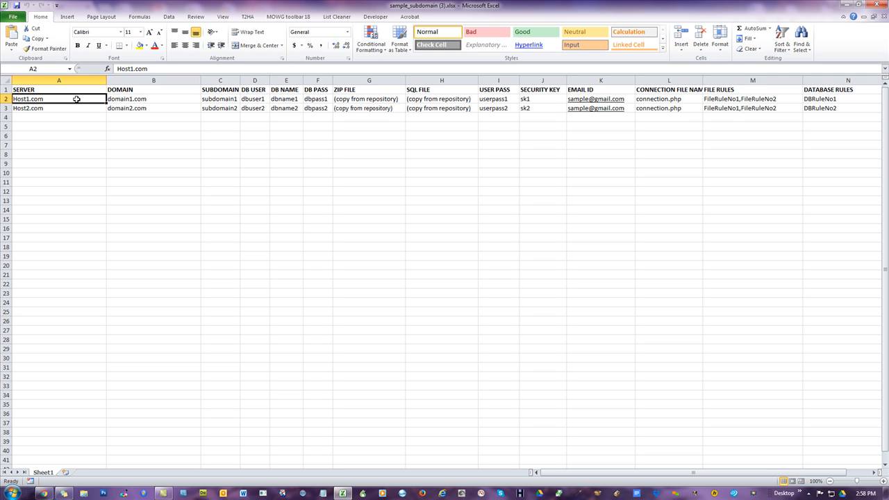
pyautogui.click(146, 98)
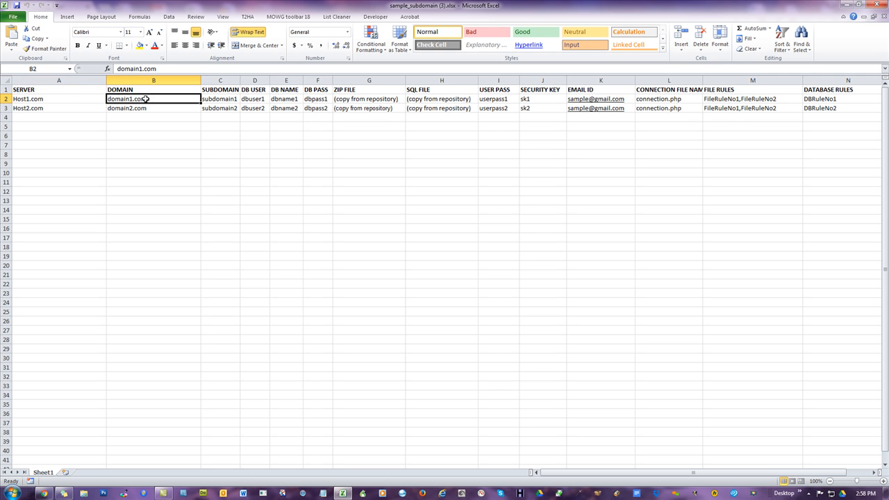
pyautogui.click(77, 98)
pyautogui.click(121, 98)
pyautogui.click(220, 100)
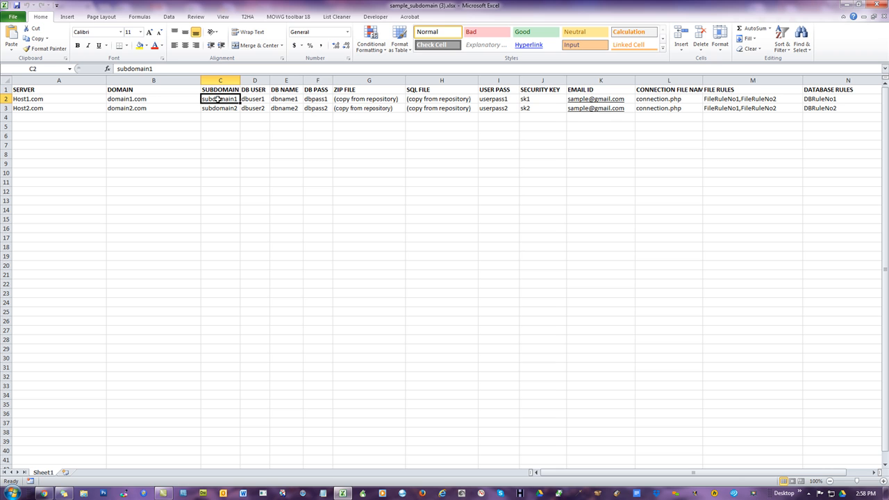
pyautogui.click(158, 98)
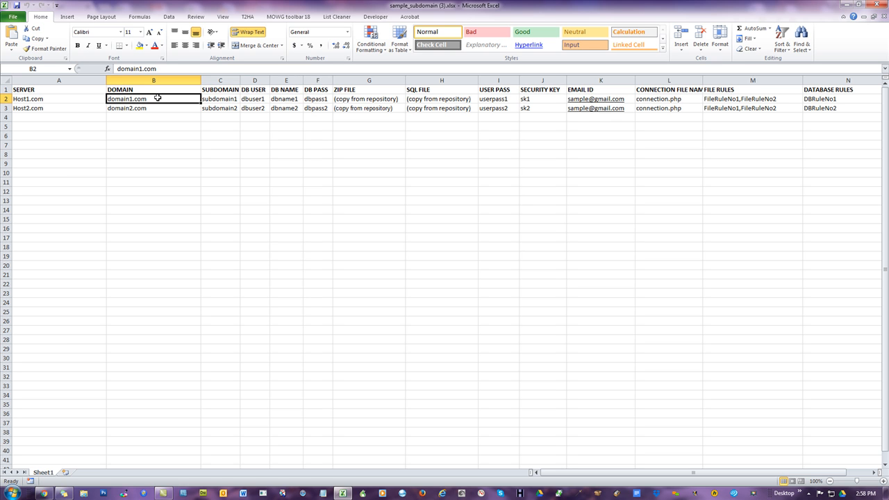
pyautogui.click(232, 99)
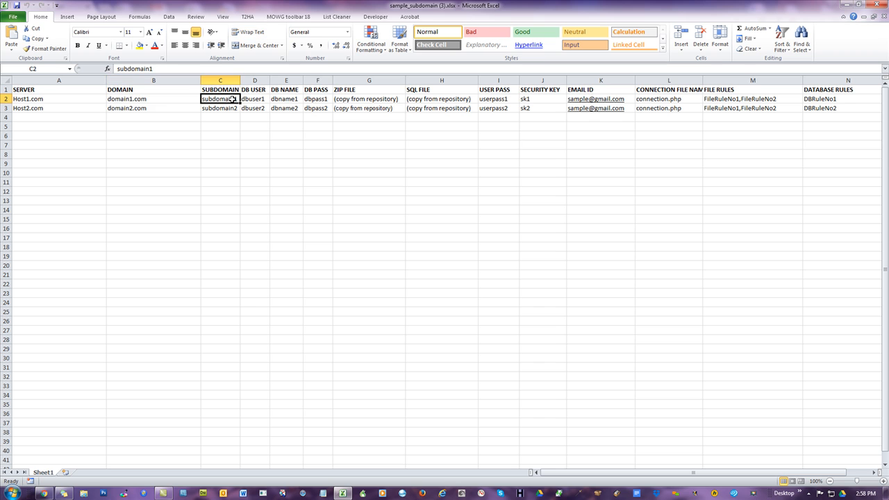
pyautogui.click(173, 100)
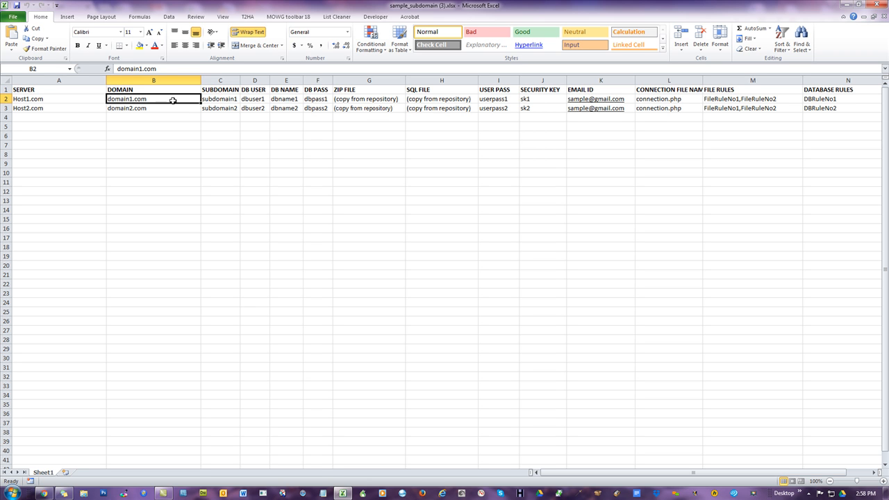
pyautogui.click(218, 99)
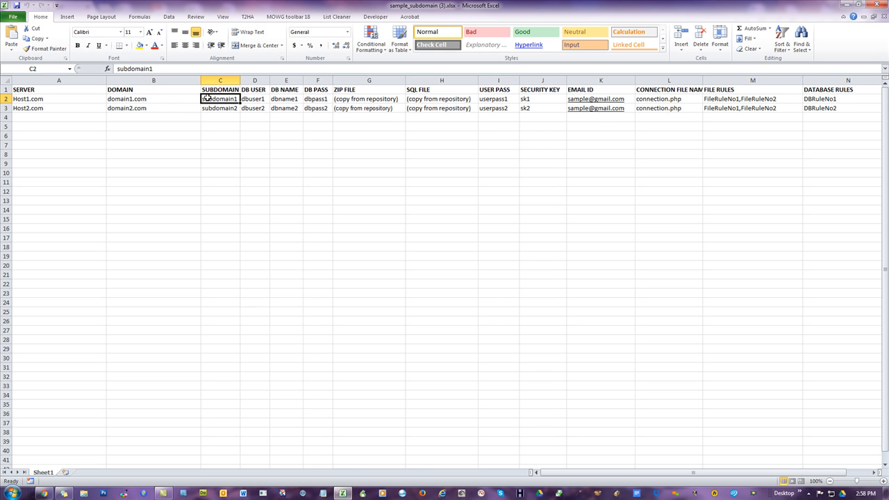
pyautogui.click(163, 98)
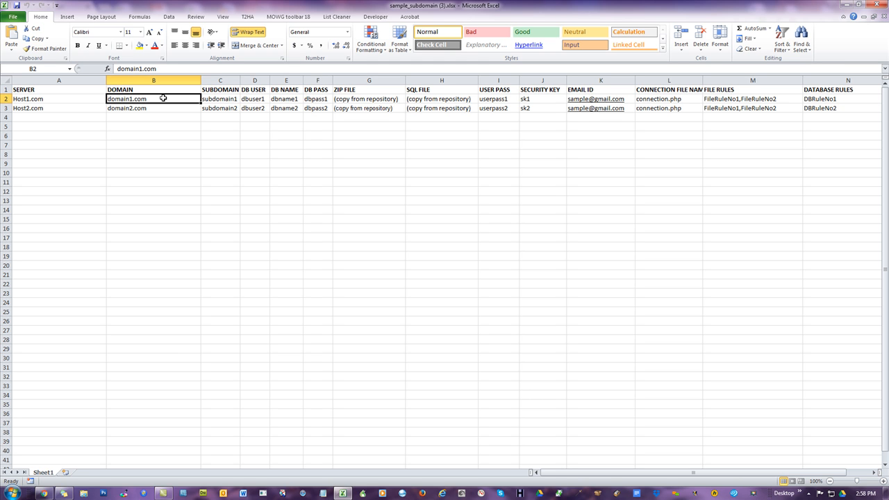
pyautogui.click(185, 166)
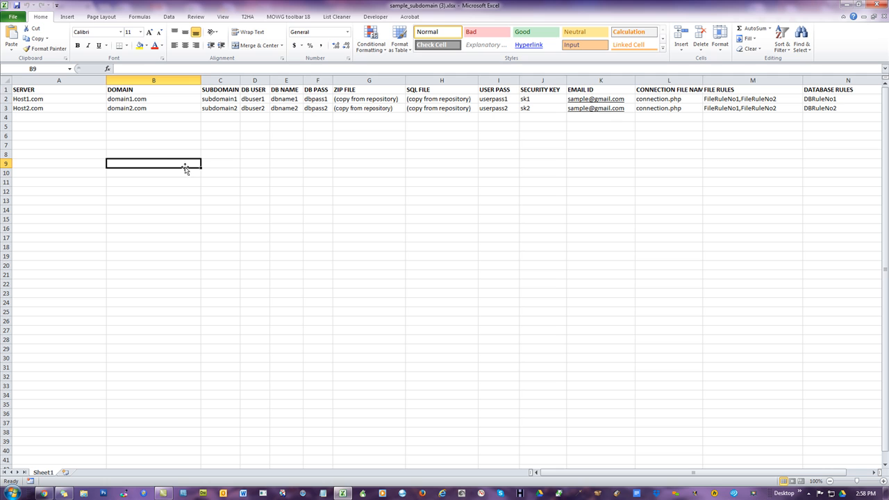
pyautogui.click(57, 100)
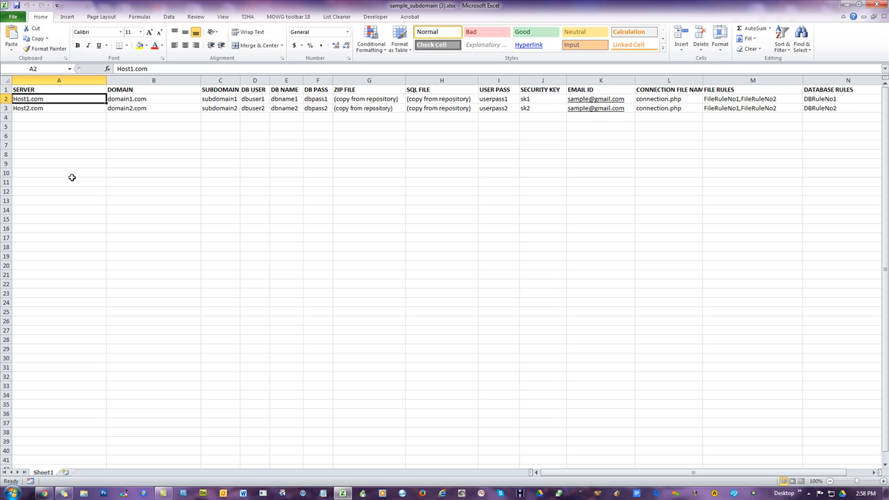
# - Enter mowg-samples.com as the first SERVER value and fill SERVER and DOMAIN down to row 16 with it
pyautogui.write('mowg-s')
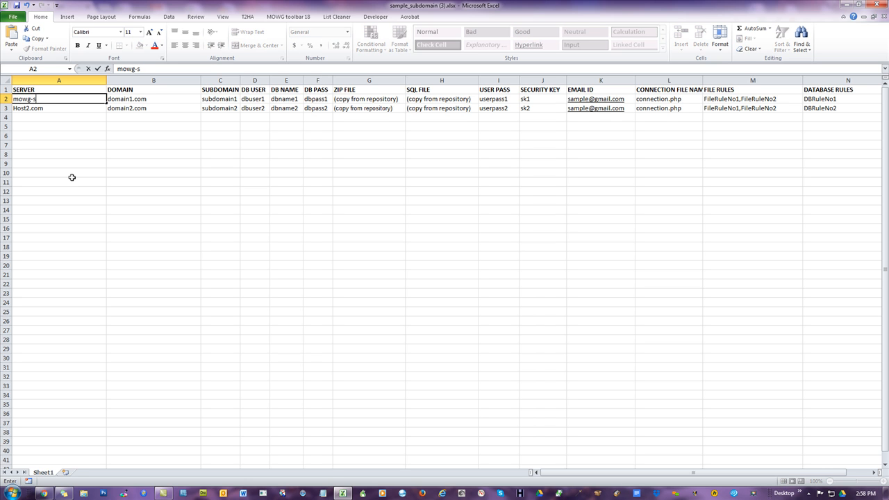
pyautogui.write('amples.com')
pyautogui.click(314, 189)
pyautogui.click(83, 101)
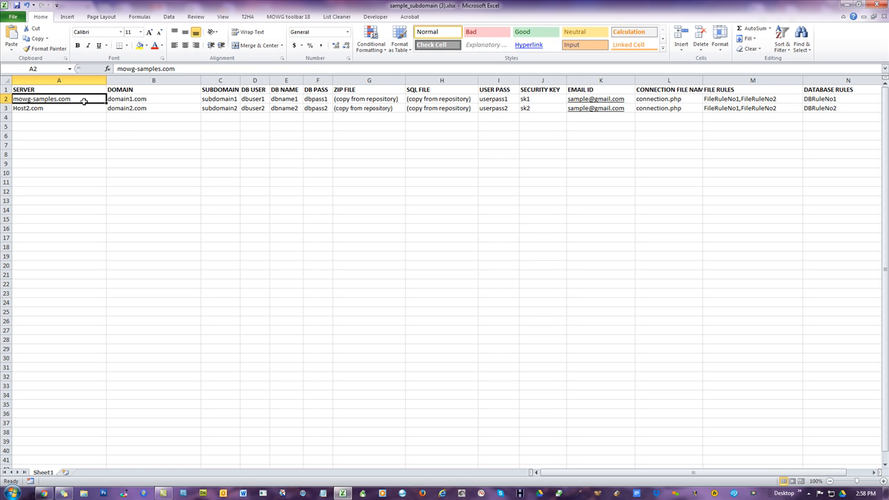
pyautogui.moveTo(106, 105); pyautogui.dragTo(175, 235)
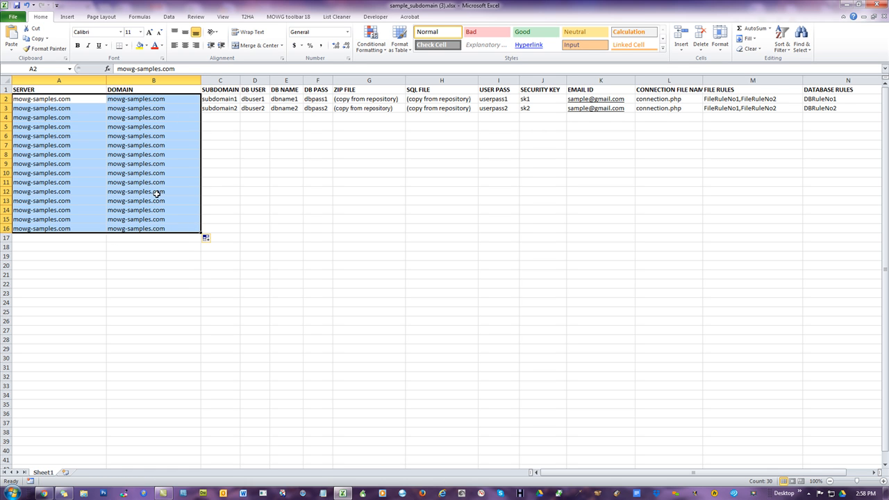
pyautogui.click(327, 193)
# - Compare the sample's first data rows with the installation form's fields, switching between spreadsheet and browser
pyautogui.click(229, 101)
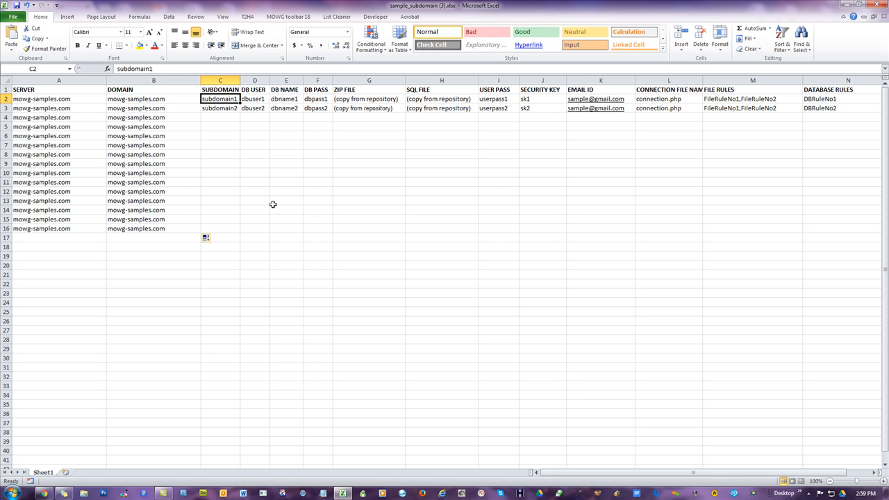
pyautogui.press('Down')
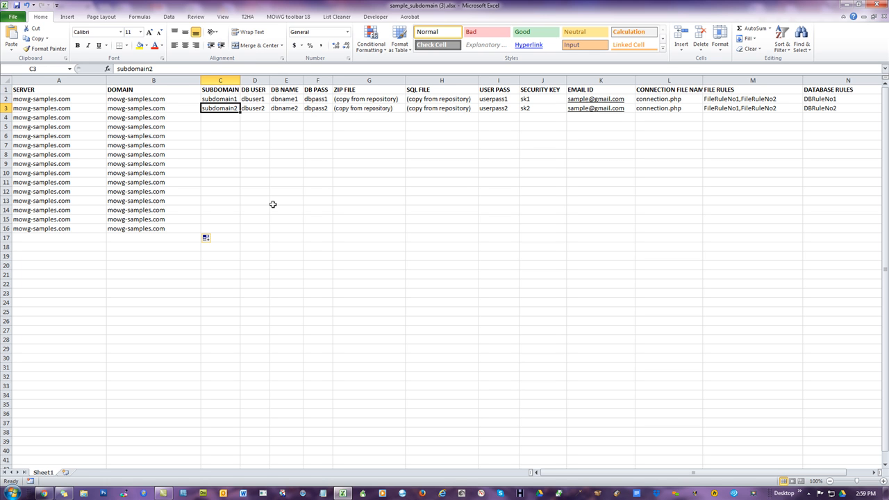
pyautogui.press('Up')
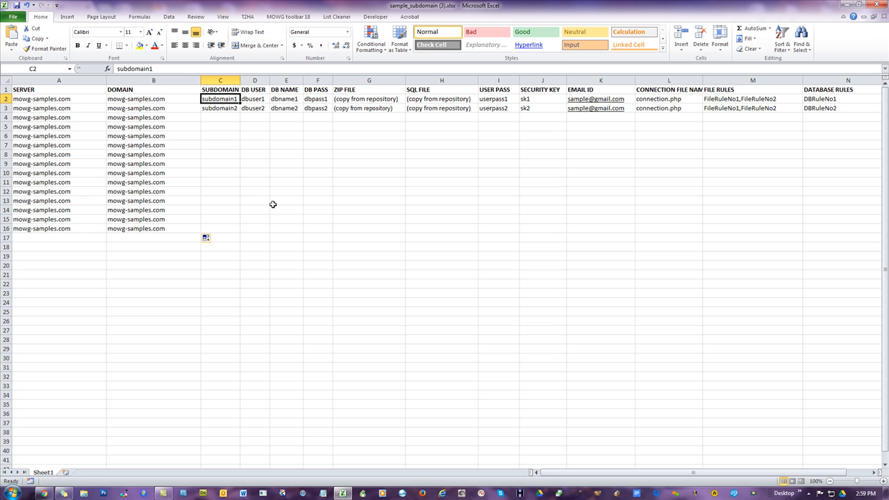
pyautogui.click(43, 493)
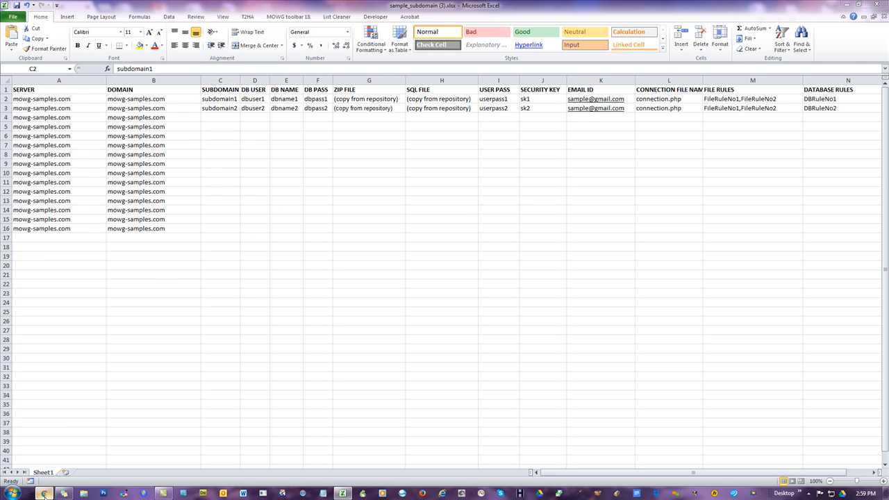
pyautogui.click(53, 132)
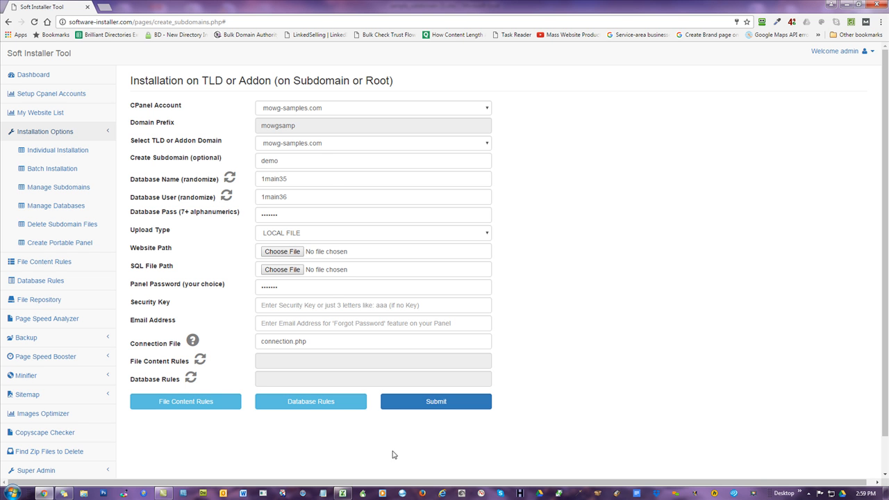
pyautogui.click(342, 493)
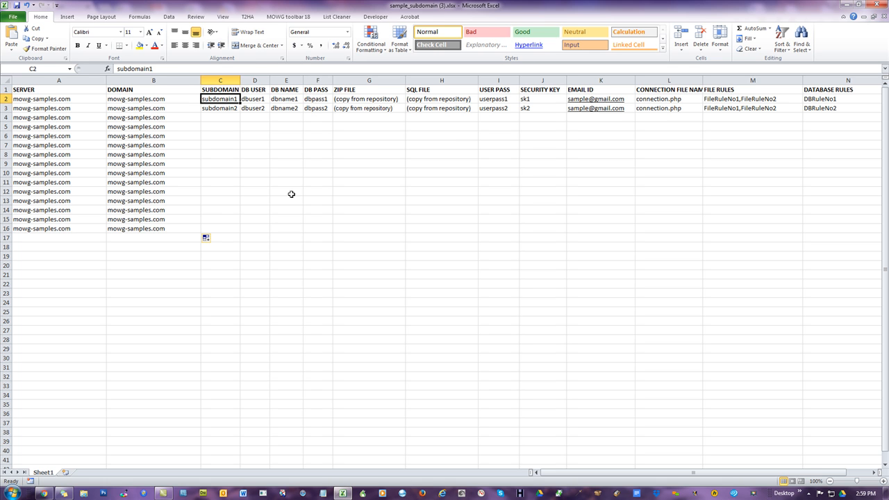
pyautogui.click(6, 99)
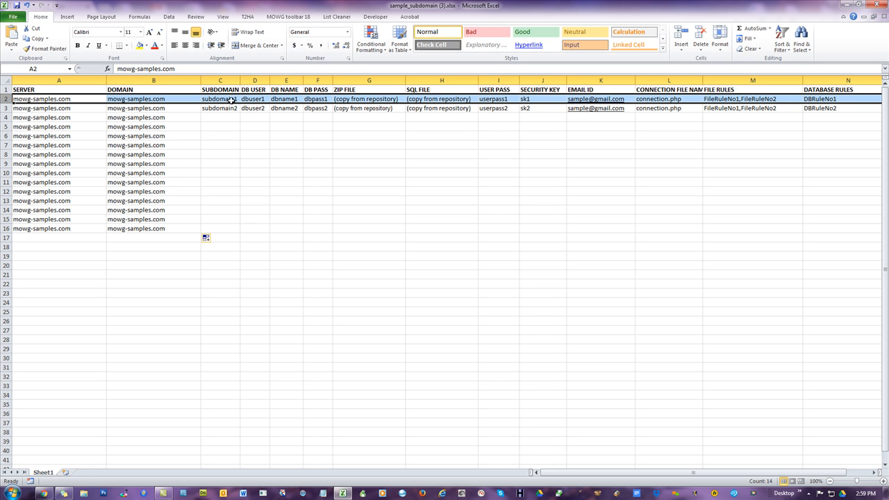
pyautogui.click(44, 494)
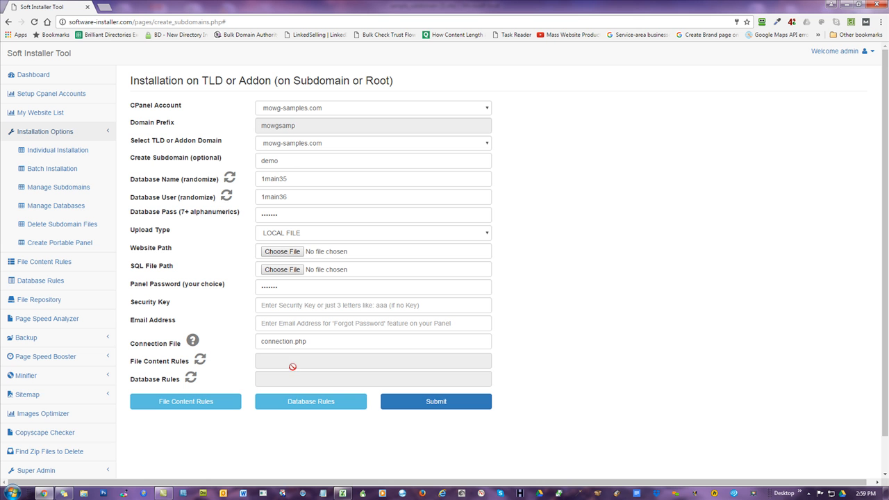
pyautogui.click(342, 495)
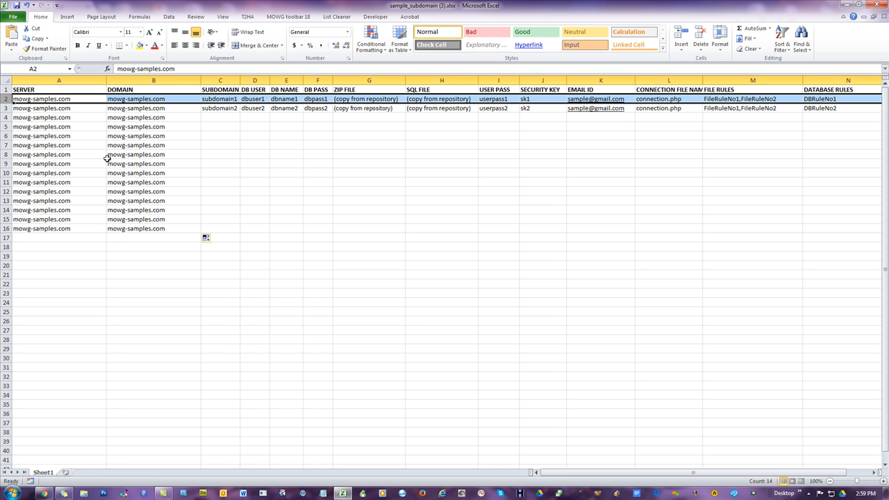
pyautogui.click(5, 108)
pyautogui.click(5, 118)
pyautogui.click(4, 126)
pyautogui.click(475, 236)
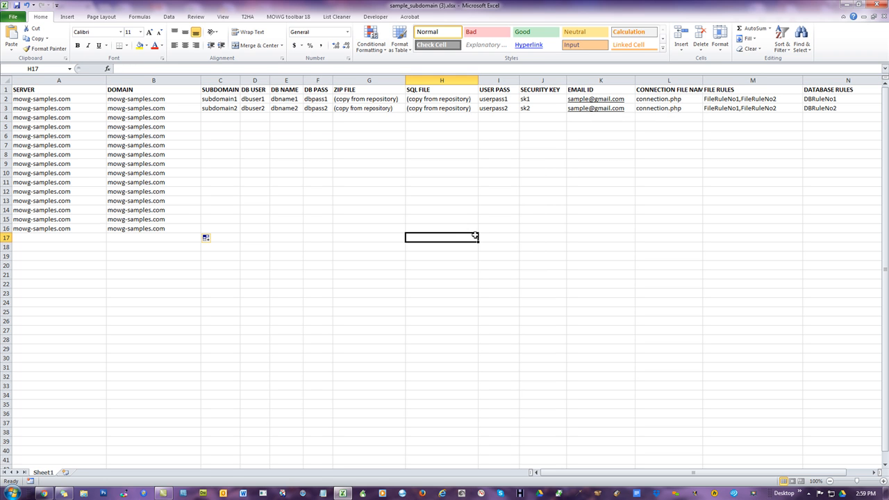
# - Examine the SUBDOMAIN, DB USER, DB NAME and DB PASS cells and their ranges in the sample rows
pyautogui.click(229, 100)
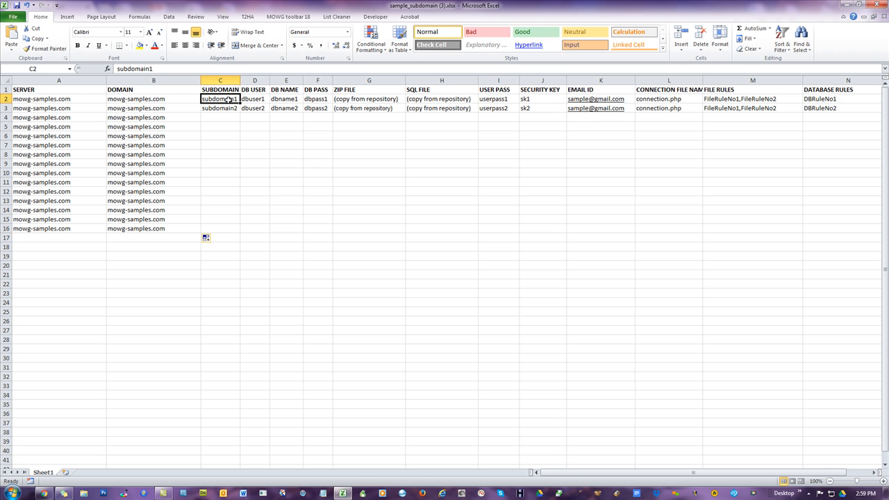
pyautogui.click(258, 100)
pyautogui.click(287, 98)
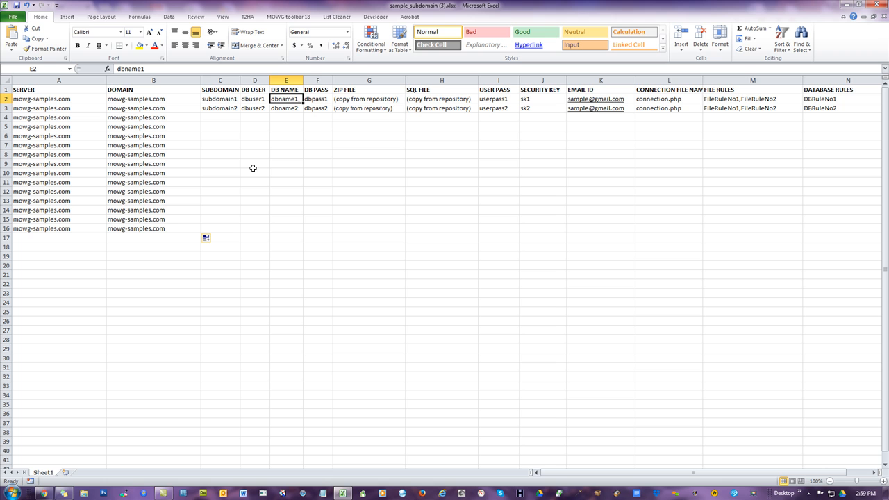
pyautogui.click(317, 100)
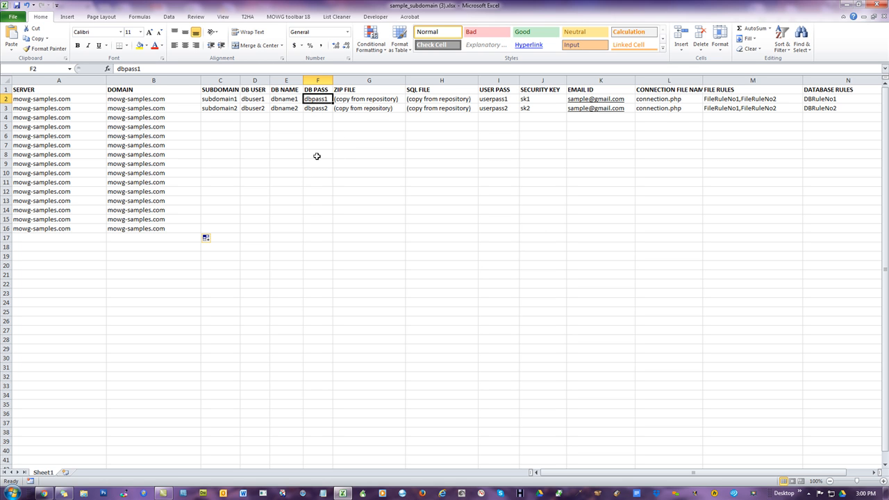
pyautogui.moveTo(318, 100); pyautogui.dragTo(324, 183)
pyautogui.moveTo(286, 100); pyautogui.dragTo(290, 156)
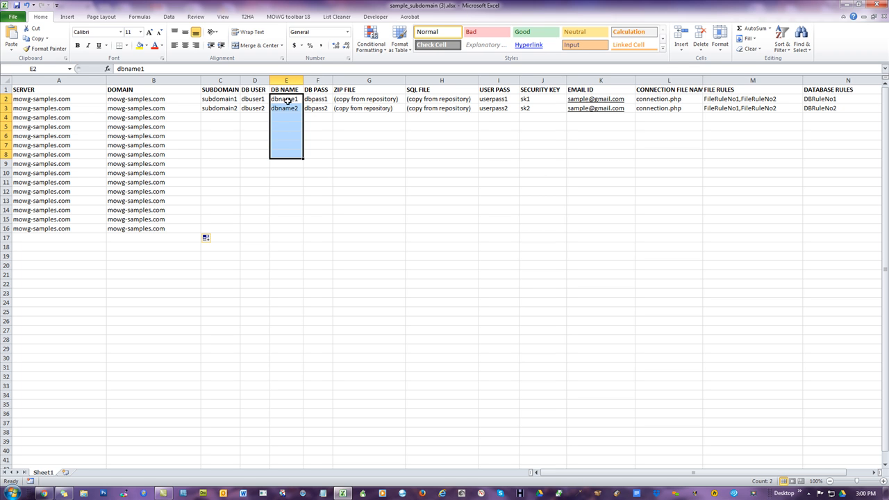
pyautogui.moveTo(254, 103); pyautogui.dragTo(258, 209)
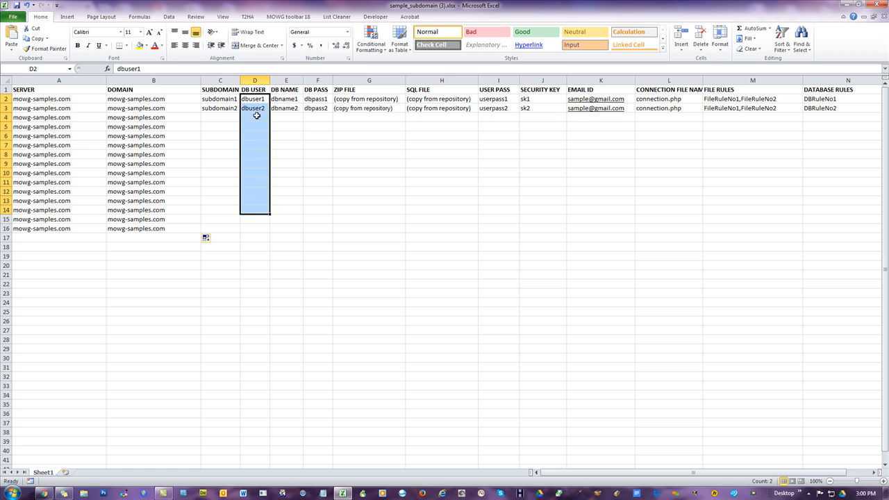
pyautogui.moveTo(259, 97); pyautogui.dragTo(260, 191)
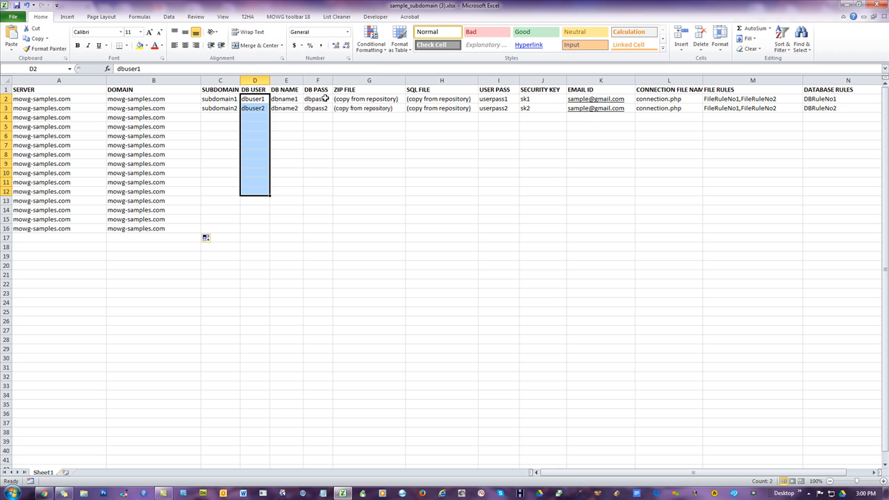
pyautogui.moveTo(325, 98); pyautogui.dragTo(326, 182)
pyautogui.moveTo(254, 99); pyautogui.dragTo(255, 173)
pyautogui.moveTo(291, 99); pyautogui.dragTo(291, 160)
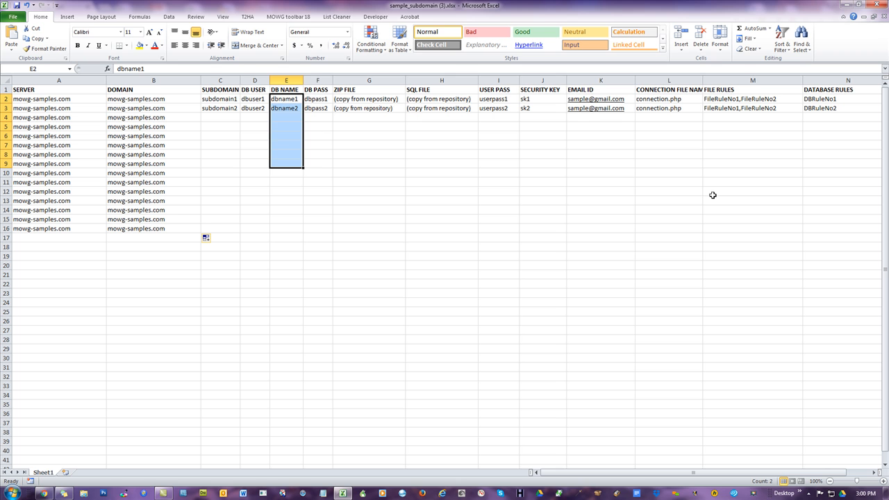
pyautogui.click(218, 101)
pyautogui.moveTo(218, 101); pyautogui.dragTo(217, 171)
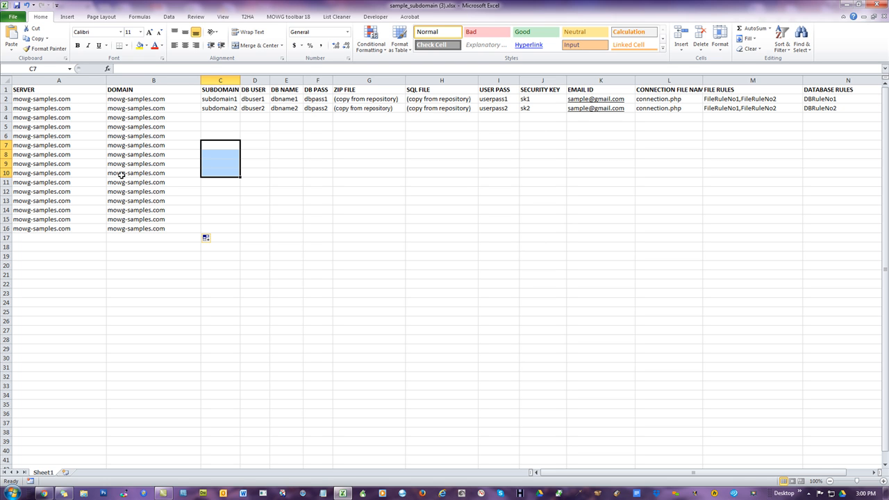
pyautogui.moveTo(120, 100); pyautogui.dragTo(127, 232)
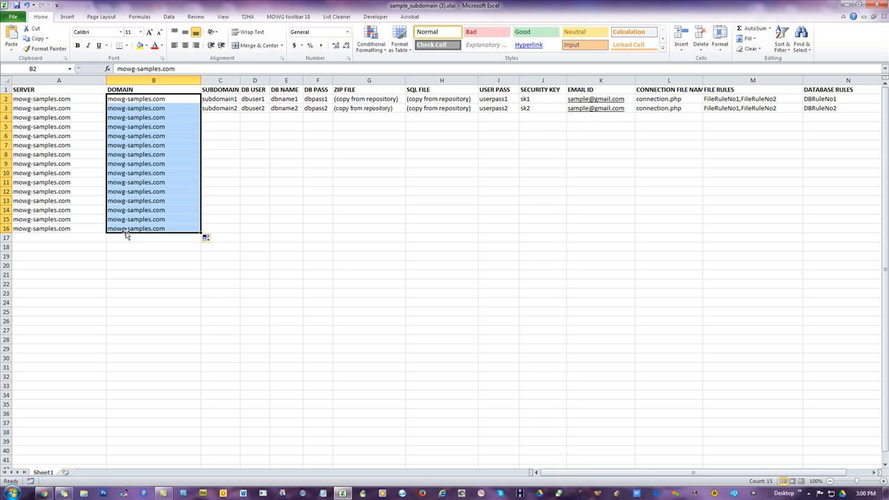
# - Review the list of CPanel accounts on the Setup Cpanel Accounts page, then return to the spreadsheet
pyautogui.click(43, 493)
pyautogui.click(97, 88)
pyautogui.scroll(-1, 379, 205)
pyautogui.scroll(1, 391, 253)
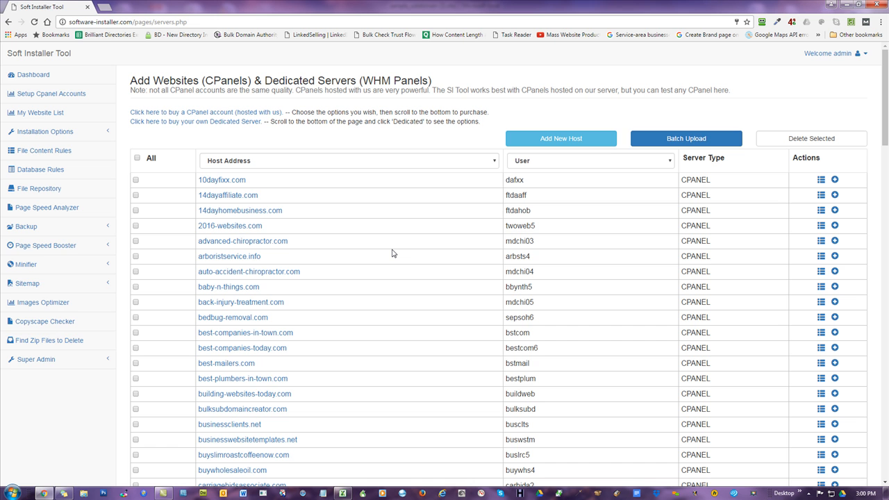
pyautogui.scroll(-6, 394, 250)
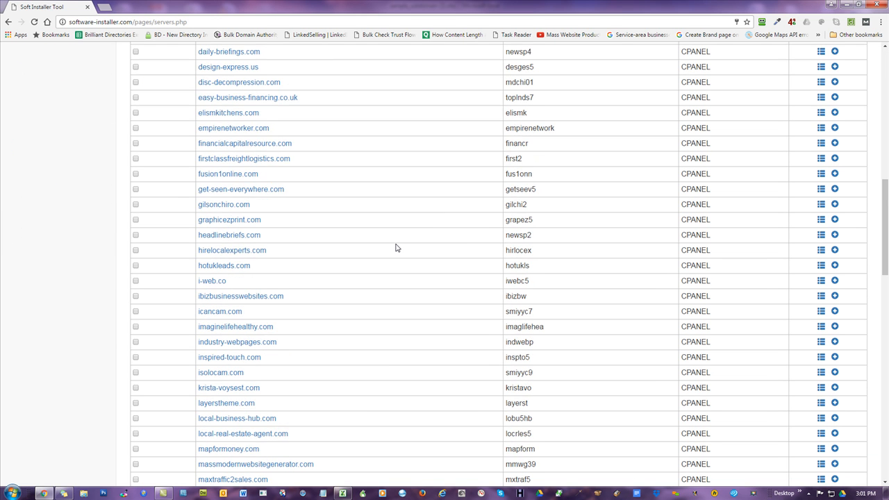
pyautogui.scroll(6, 396, 248)
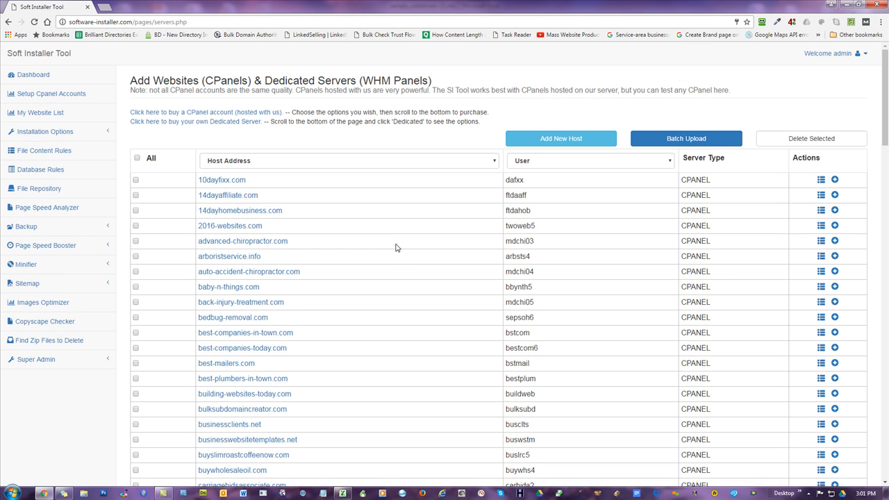
pyautogui.click(342, 493)
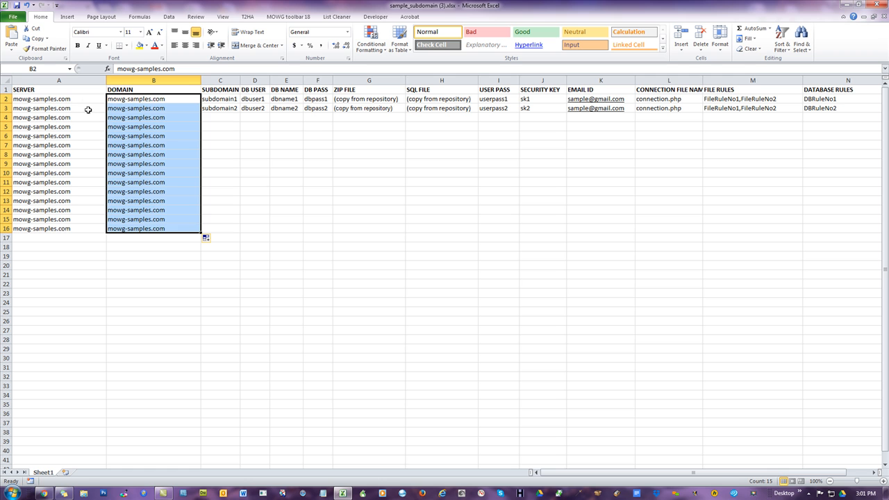
# - Compare the extent of the filled SERVER and DOMAIN rows with the SUBDOMAIN to DB PASS columns
pyautogui.moveTo(60, 103); pyautogui.dragTo(136, 234)
pyautogui.moveTo(73, 234); pyautogui.dragTo(138, 405)
pyautogui.moveTo(76, 414); pyautogui.dragTo(125, 458)
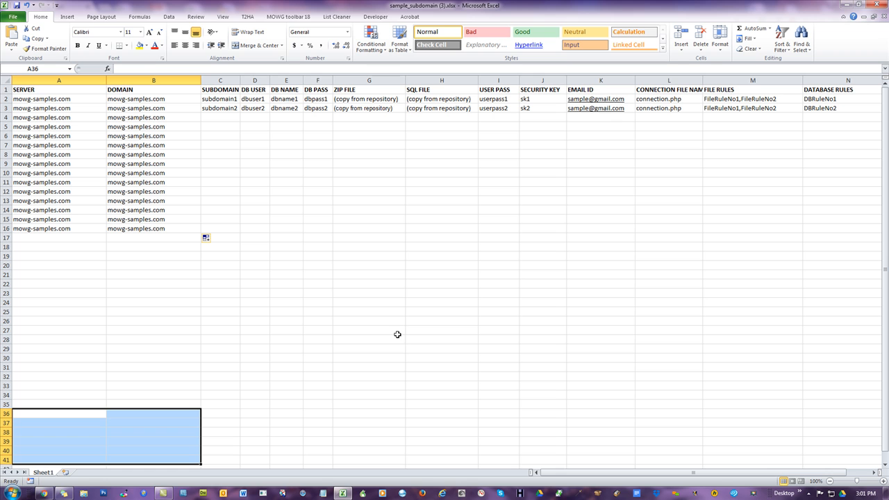
pyautogui.click(379, 292)
pyautogui.moveTo(238, 103); pyautogui.dragTo(310, 228)
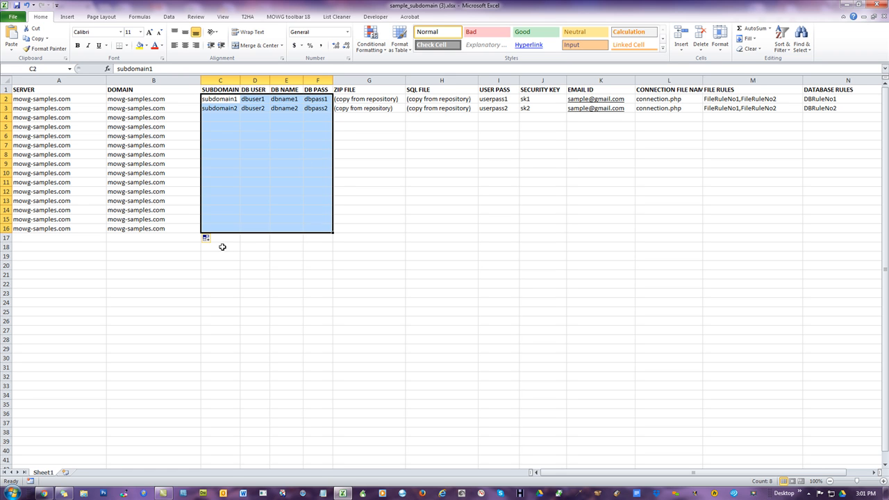
pyautogui.moveTo(212, 238); pyautogui.dragTo(304, 386)
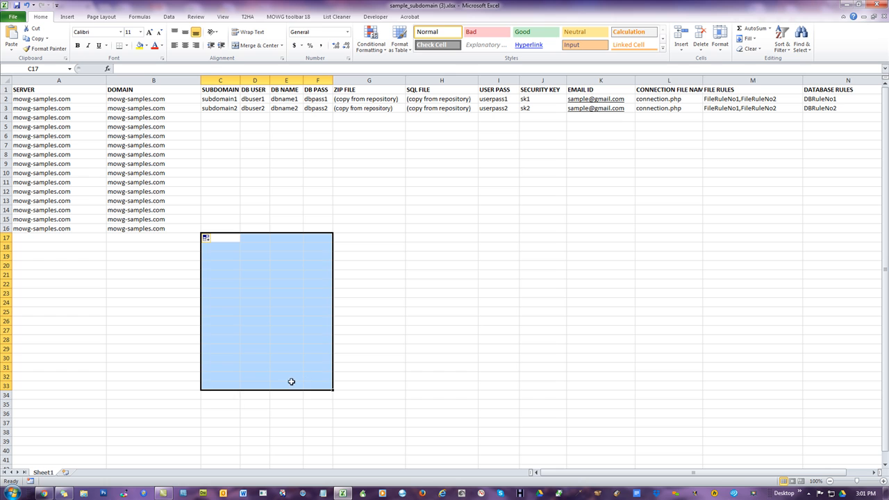
pyautogui.moveTo(215, 398); pyautogui.dragTo(318, 452)
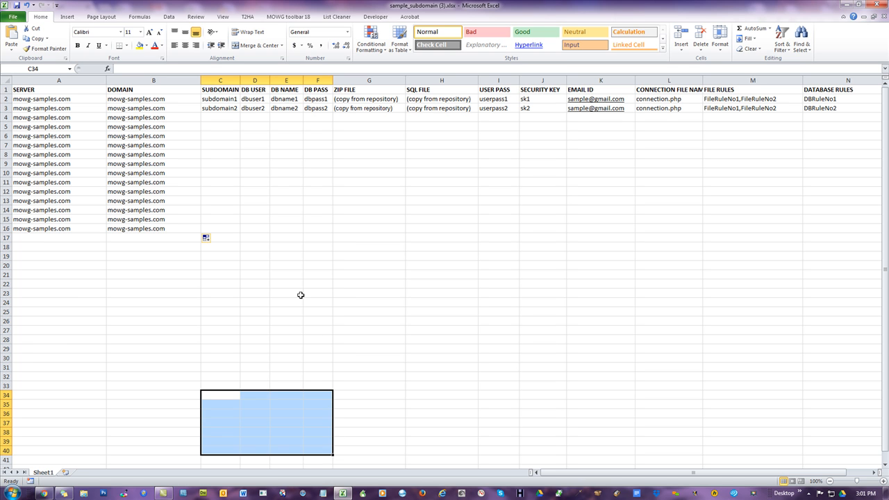
pyautogui.moveTo(222, 91); pyautogui.dragTo(320, 221)
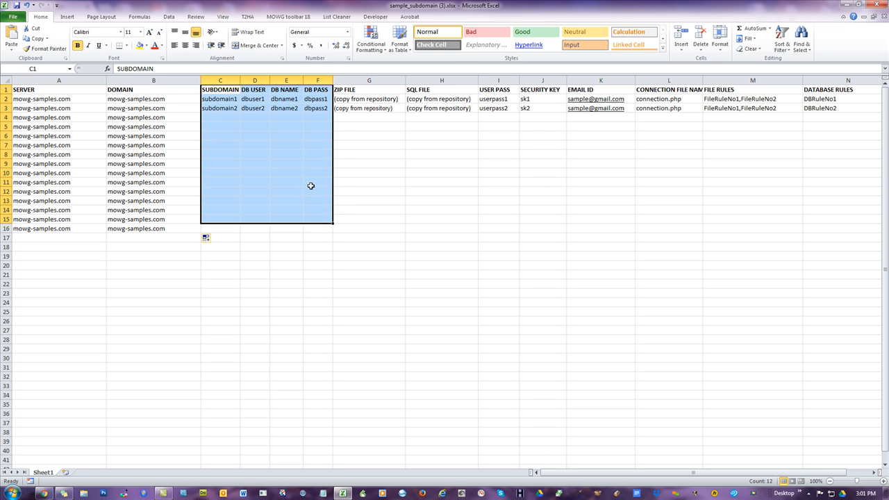
pyautogui.click(272, 98)
pyautogui.moveTo(257, 89); pyautogui.dragTo(318, 228)
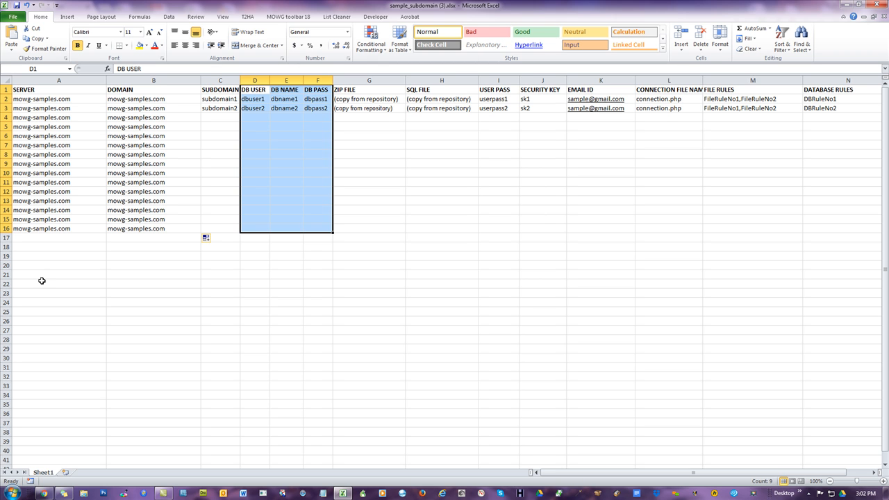
# - Widen the DB USER column and fill its series down to row 20, dbuser1 through dbuser19
pyautogui.click(255, 109)
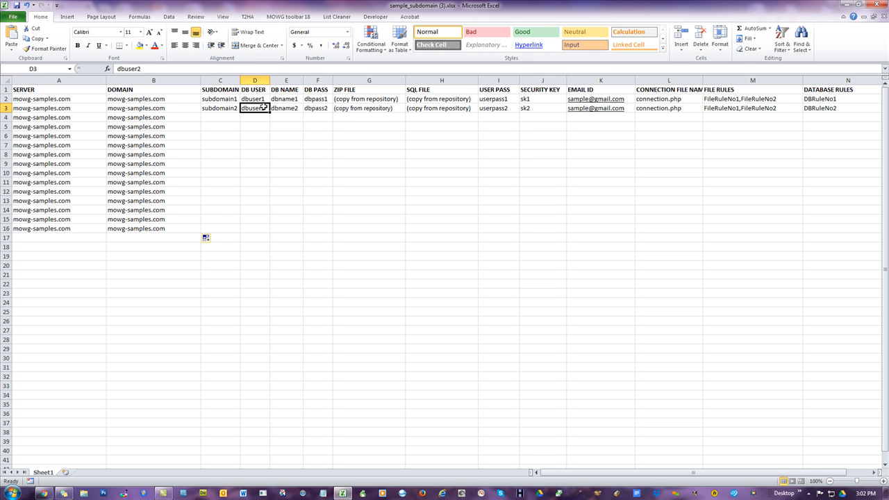
pyautogui.moveTo(257, 99); pyautogui.dragTo(353, 80)
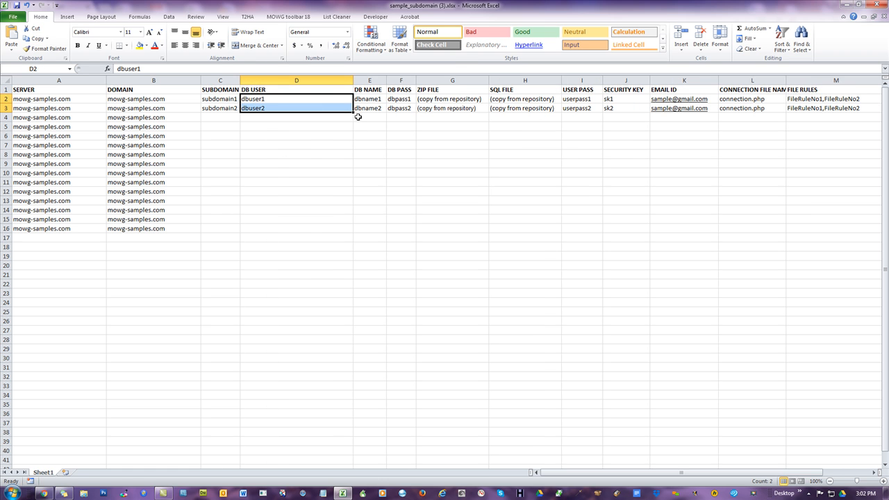
pyautogui.moveTo(353, 113); pyautogui.dragTo(359, 273)
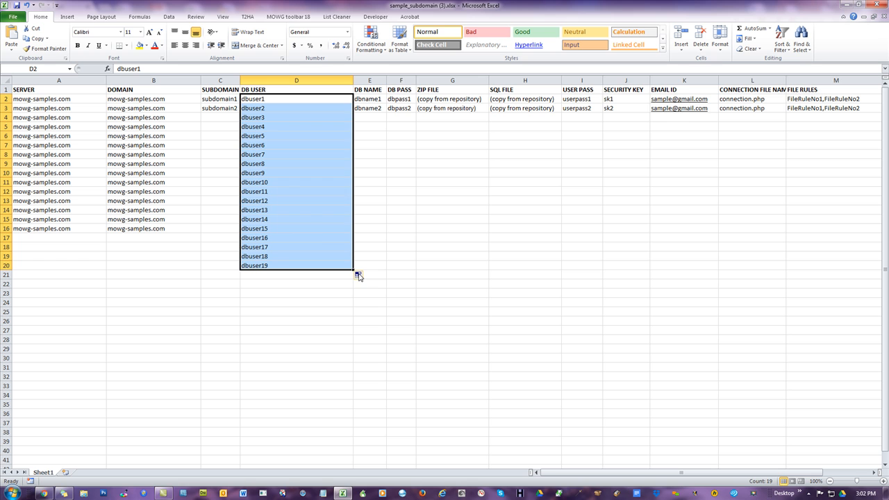
# - Replace dbuser with ebuser in cells D11 to D20 using Find and Replace
pyautogui.click(271, 182)
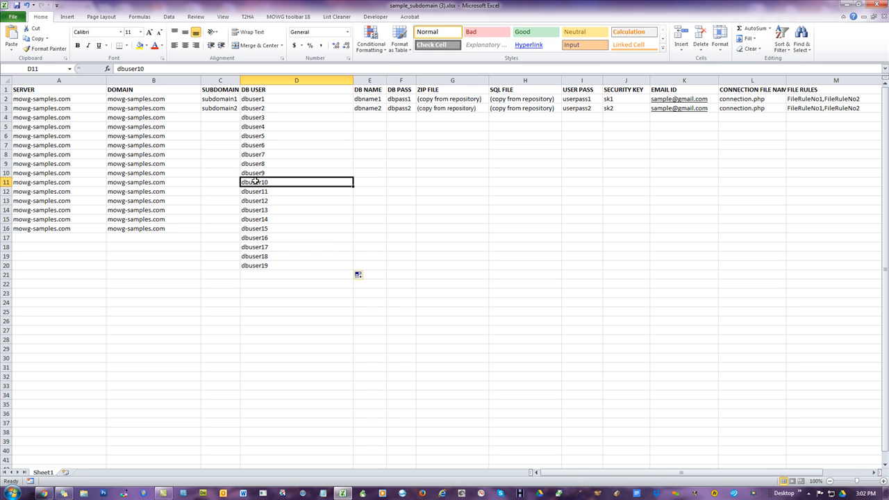
pyautogui.moveTo(255, 181); pyautogui.dragTo(275, 337)
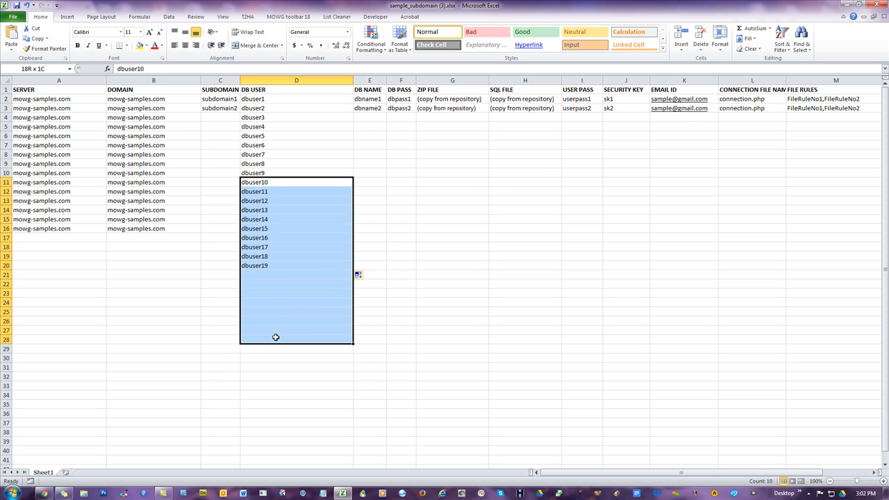
pyautogui.click(250, 182)
pyautogui.moveTo(255, 183); pyautogui.dragTo(259, 262)
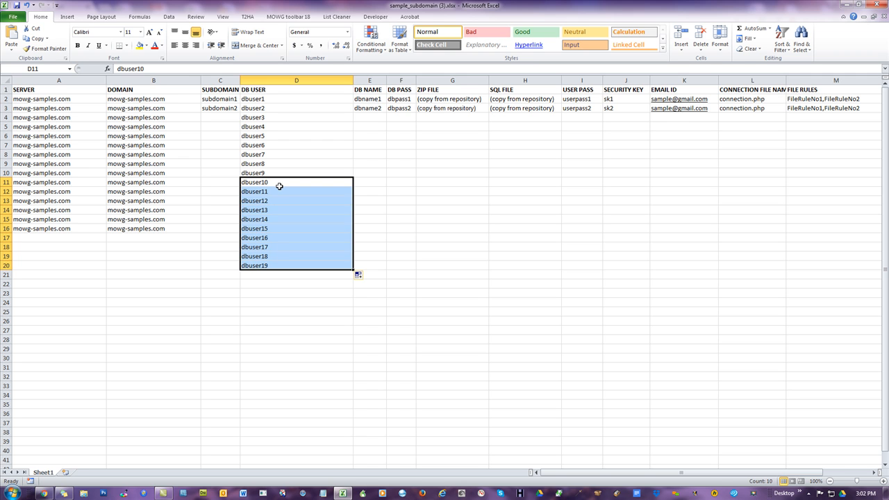
pyautogui.click(506, 256)
pyautogui.moveTo(277, 182); pyautogui.dragTo(285, 266)
pyautogui.hotkey('ctrl', 'h')
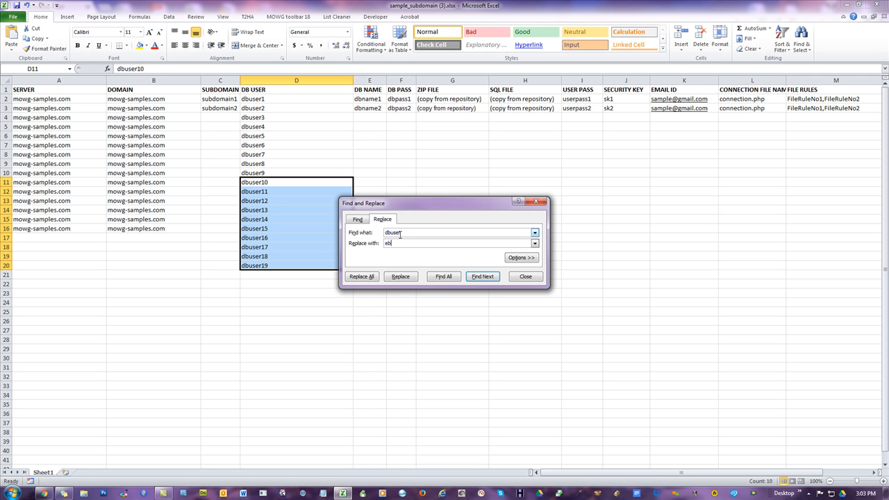
pyautogui.click(372, 277)
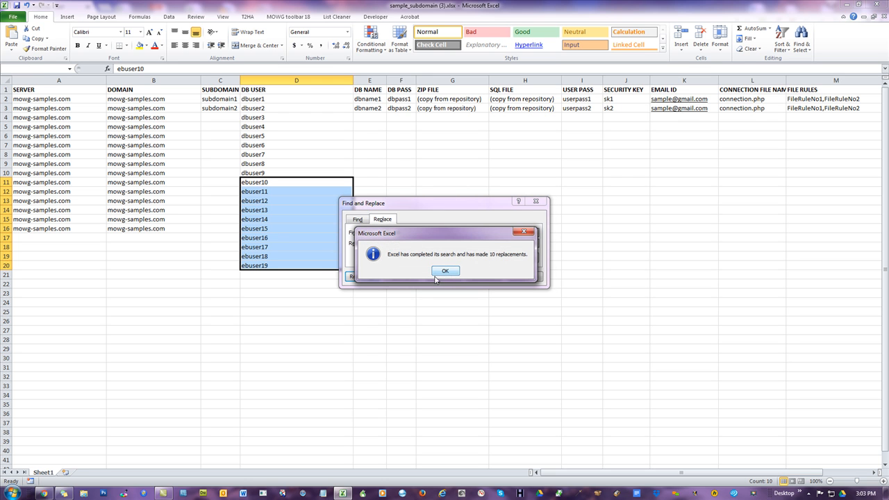
pyautogui.click(445, 271)
pyautogui.click(523, 275)
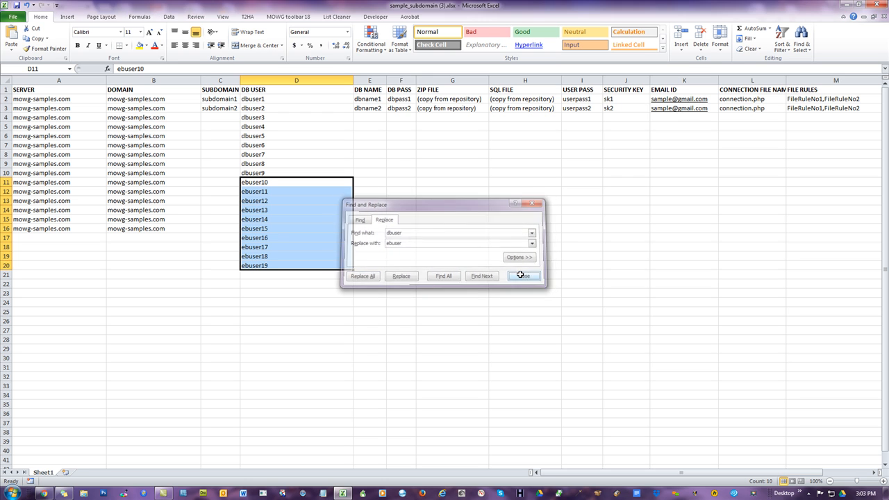
# - Edit D11 to ebuser1 and D12 to ebuser12, then fill the pair down to row 20
pyautogui.click(285, 182)
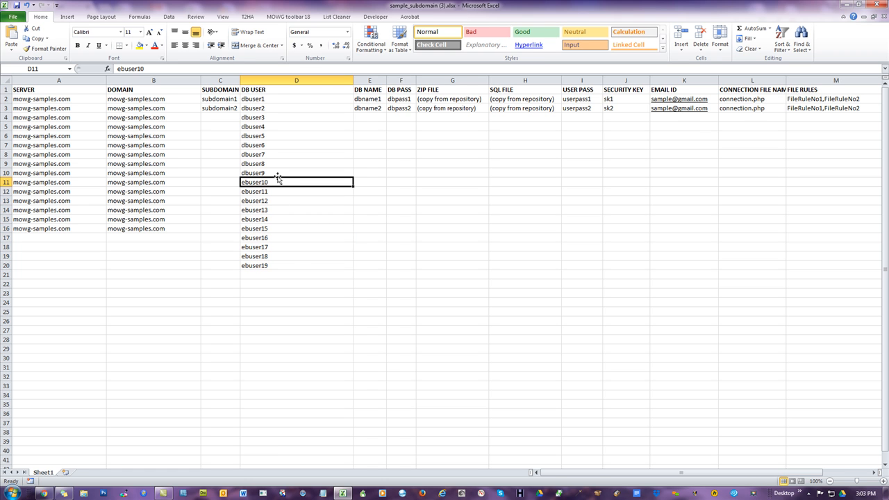
pyautogui.doubleClick(274, 182)
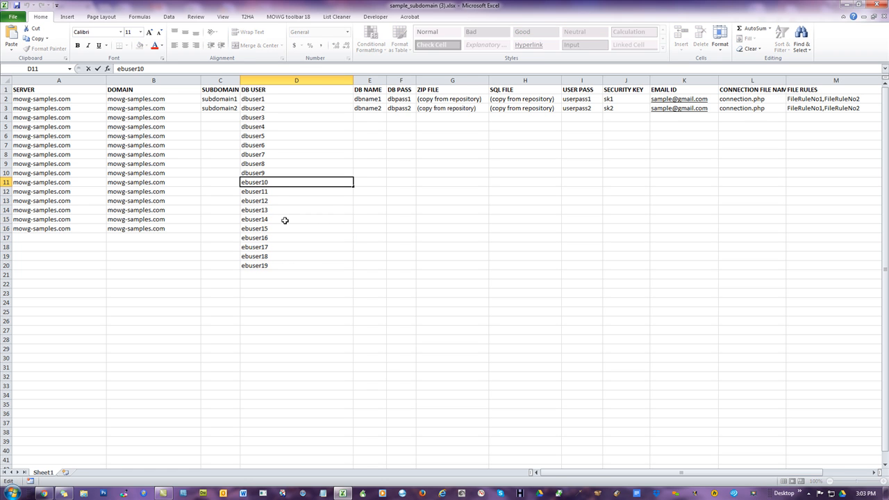
pyautogui.press('BackSpace')
pyautogui.click(301, 264)
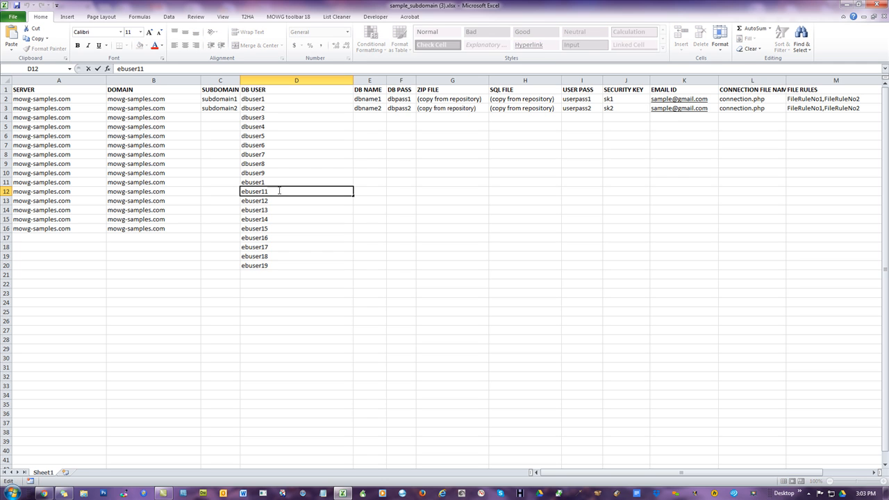
pyautogui.press('BackSpace')
pyautogui.write('2')
pyautogui.click(455, 237)
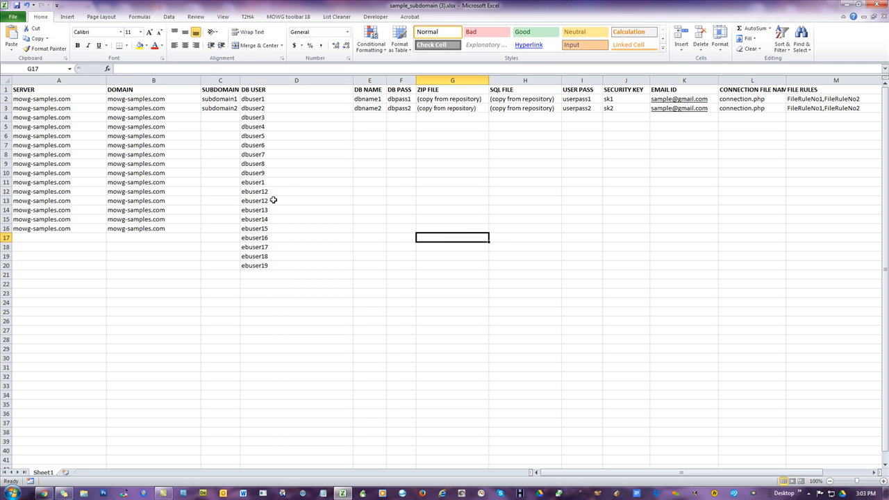
pyautogui.moveTo(280, 185); pyautogui.dragTo(278, 189)
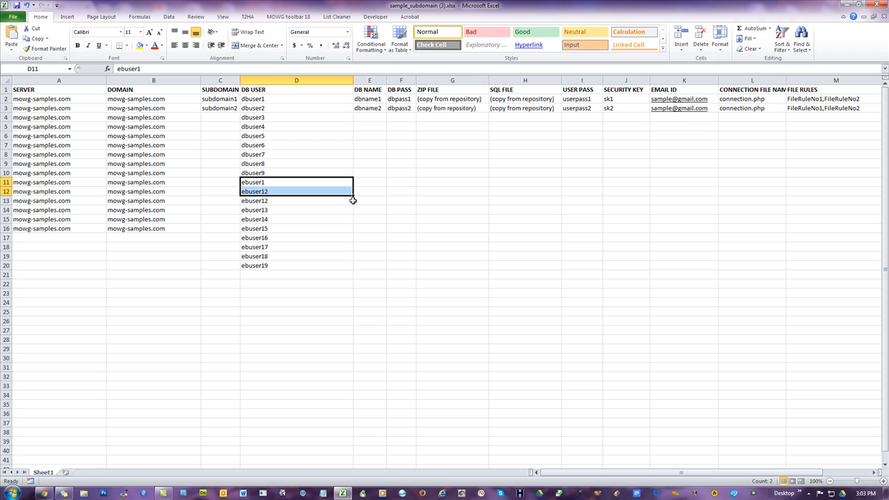
pyautogui.moveTo(352, 196); pyautogui.dragTo(353, 271)
pyautogui.click(401, 348)
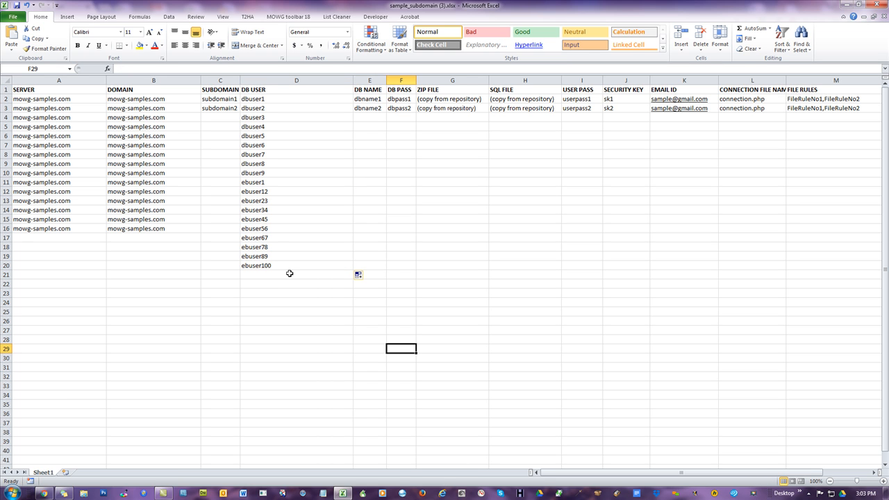
# - Change D12 to ebuser2 and fill D11:D12 down to row 20 as ebuser1 through ebuser10
pyautogui.click(275, 184)
pyautogui.doubleClick(273, 191)
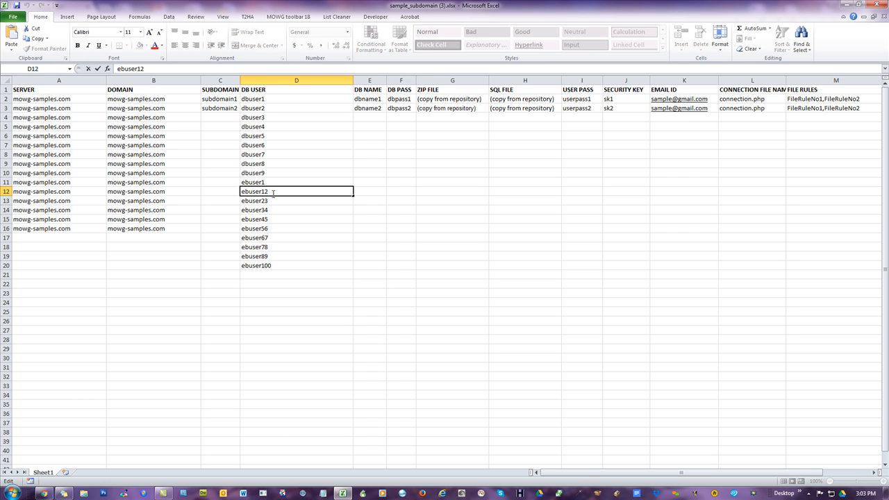
pyautogui.press('BackSpace')
pyautogui.press('BackSpace')
pyautogui.write('2')
pyautogui.click(424, 231)
pyautogui.moveTo(277, 182); pyautogui.dragTo(278, 191)
pyautogui.moveTo(353, 202); pyautogui.dragTo(344, 275)
pyautogui.click(496, 273)
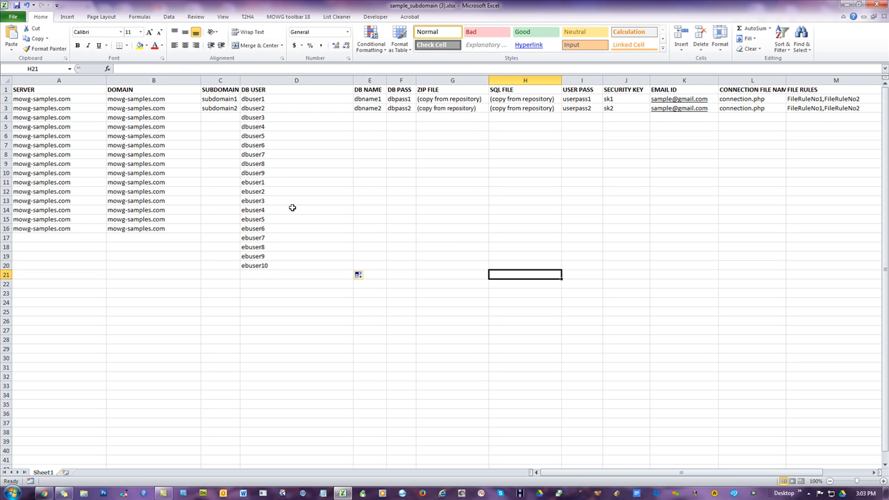
# - Refill D11 to D20 from D9:D10 as the series dbuser10 through dbuser19
pyautogui.click(261, 185)
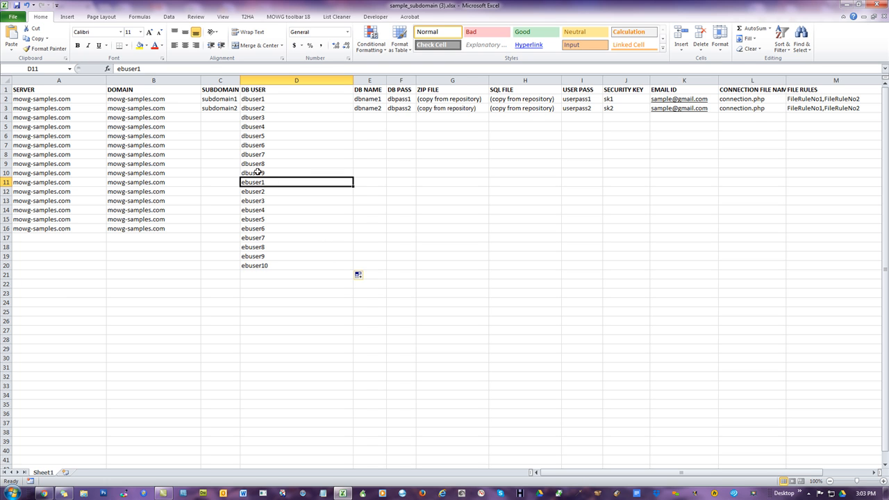
pyautogui.moveTo(280, 164); pyautogui.dragTo(282, 172)
pyautogui.moveTo(353, 178); pyautogui.dragTo(353, 271)
pyautogui.click(452, 264)
# - Replace dbuser with dbuse in D11 to D20 and extend the series down to row 30
pyautogui.moveTo(283, 182); pyautogui.dragTo(288, 266)
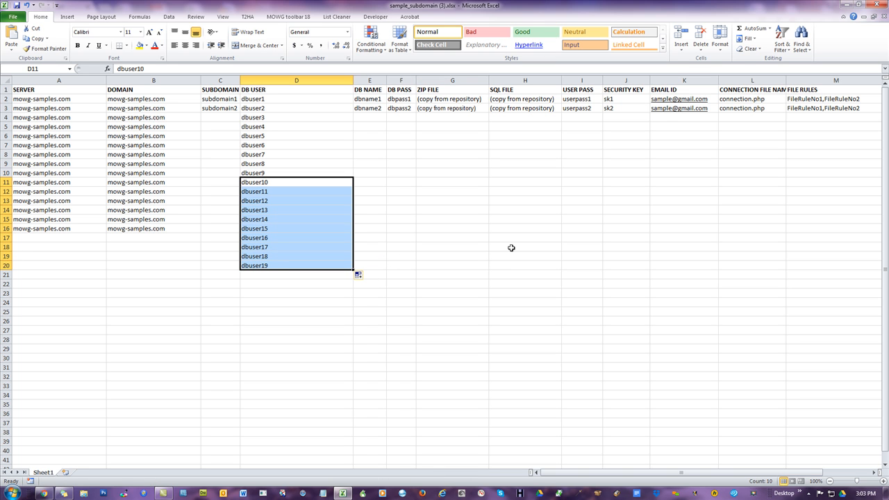
pyautogui.hotkey('ctrl', 'h')
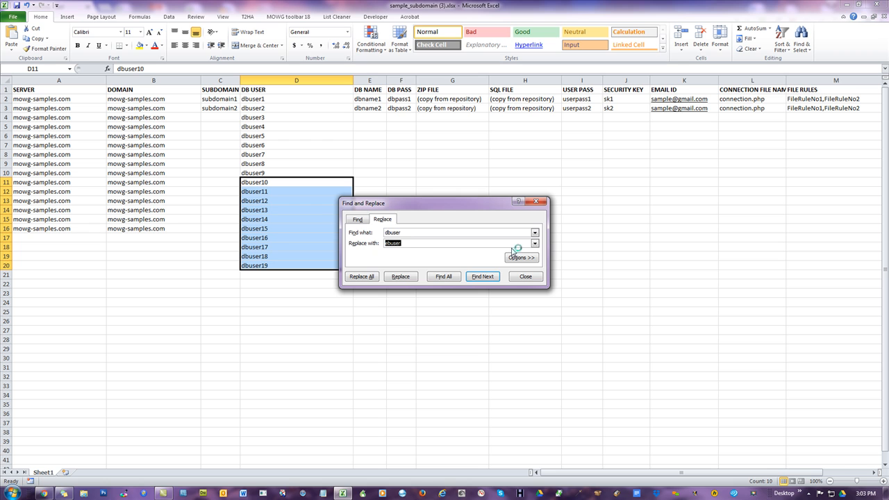
pyautogui.write('dbuse')
pyautogui.click(361, 277)
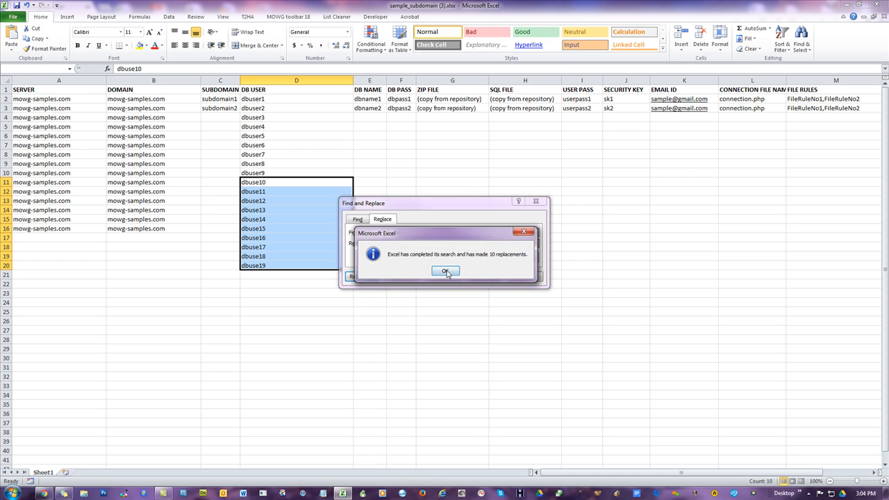
pyautogui.click(445, 272)
pyautogui.click(525, 278)
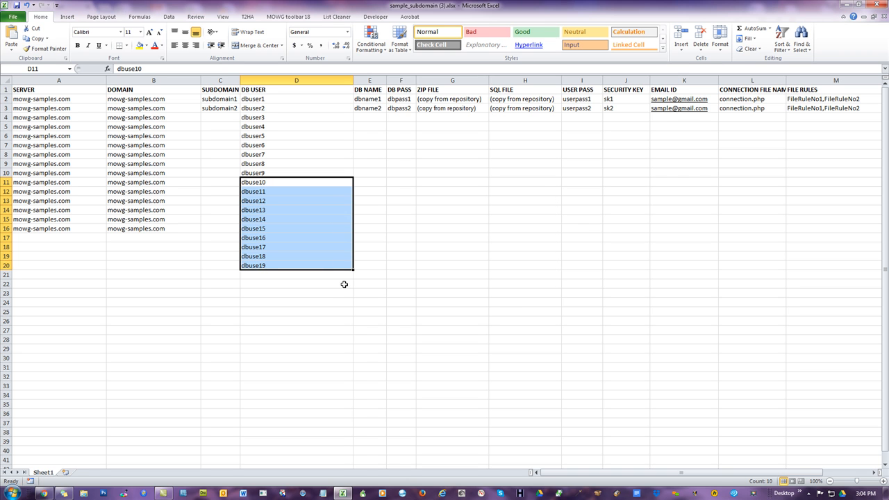
pyautogui.moveTo(355, 271); pyautogui.dragTo(355, 362)
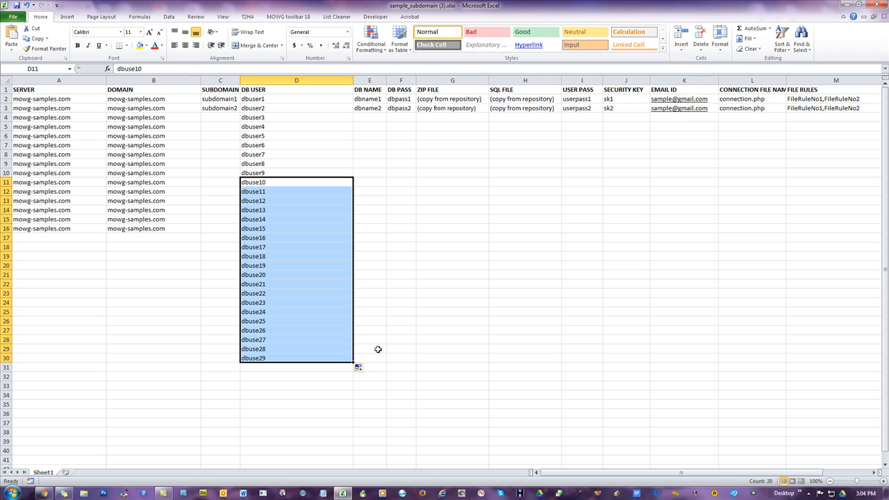
pyautogui.click(414, 325)
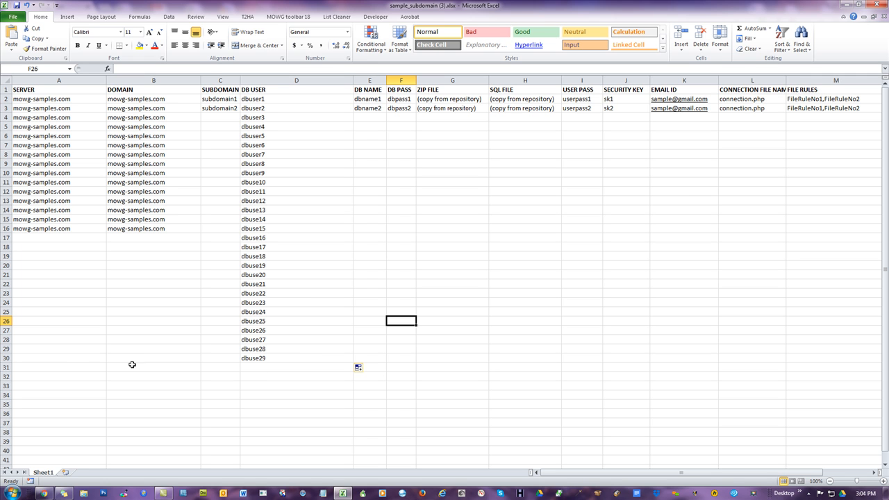
# - Copy the DB USER, DB NAME and DB PASS block D2:F30 and paste it starting at D31
pyautogui.click(74, 368)
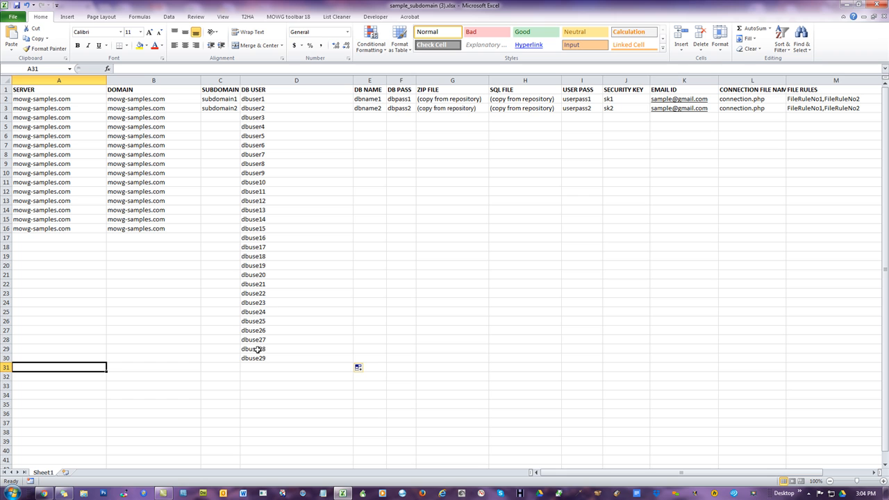
pyautogui.moveTo(254, 357); pyautogui.dragTo(404, 100)
pyautogui.rightClick(363, 162)
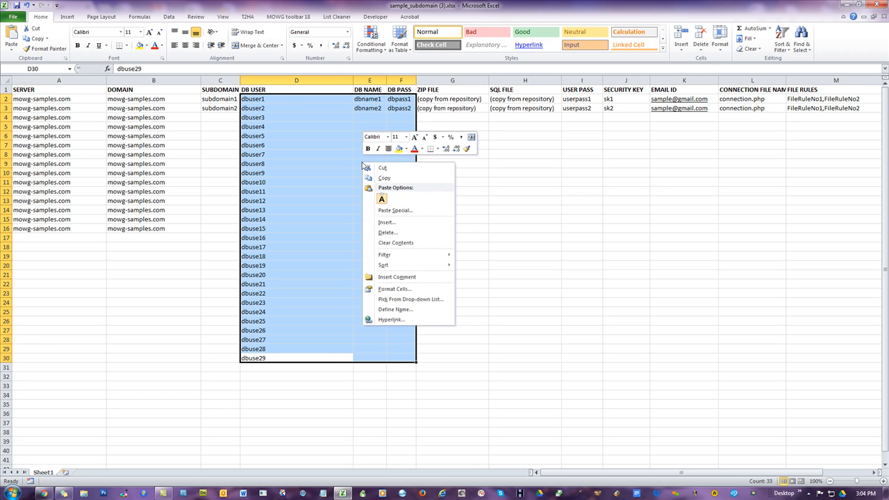
pyautogui.click(396, 177)
pyautogui.rightClick(272, 370)
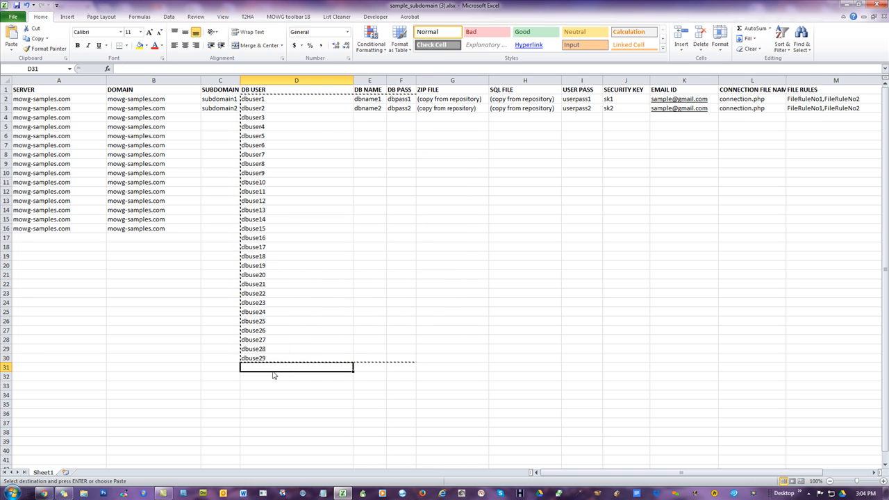
pyautogui.click(292, 244)
pyautogui.click(152, 283)
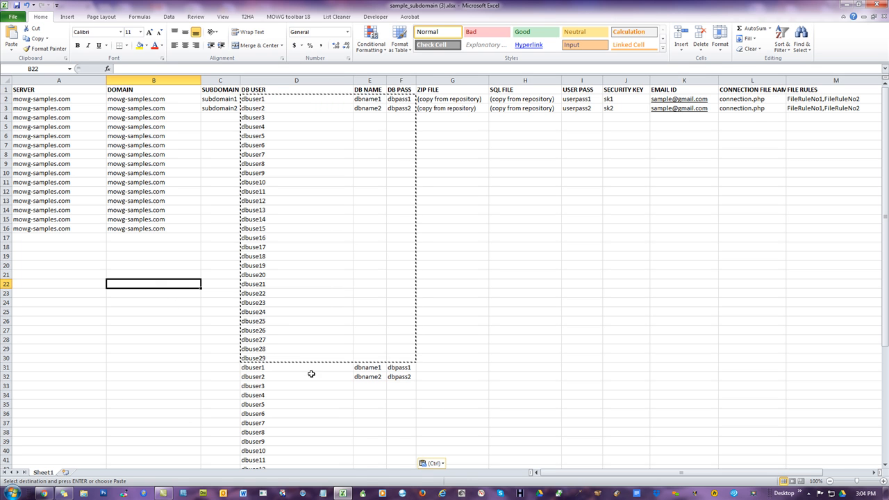
# - Widen the SUBDOMAIN column
pyautogui.doubleClick(122, 238)
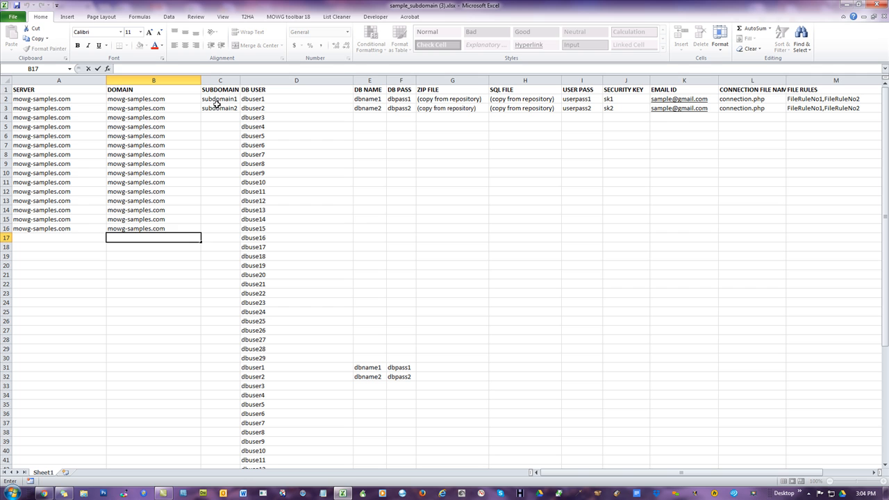
pyautogui.moveTo(221, 99); pyautogui.dragTo(221, 111)
pyautogui.click(221, 143)
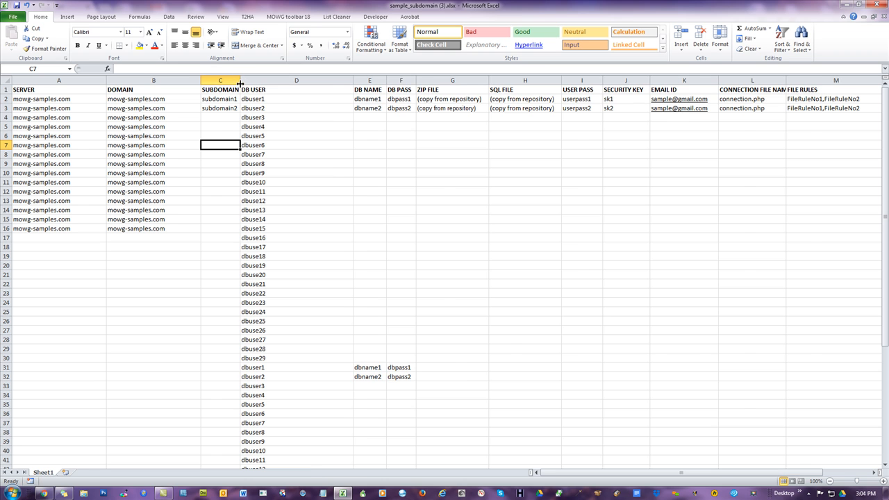
pyautogui.moveTo(240, 80); pyautogui.dragTo(338, 81)
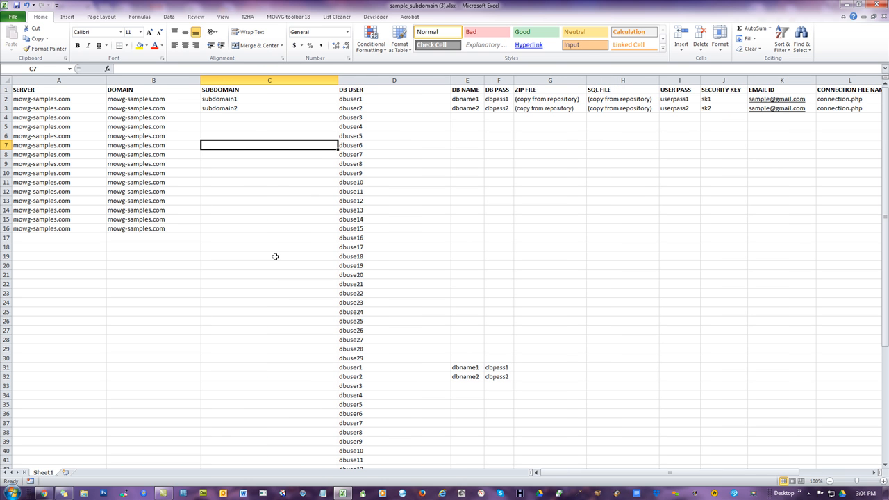
# - Enter Chicago-Plumbers as the subdomain in cell C7
pyautogui.write('Ch')
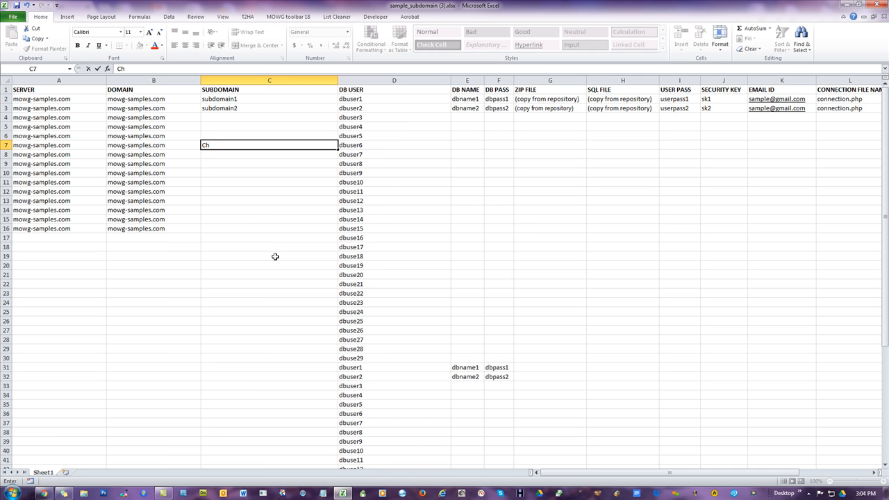
pyautogui.write('-cago-Pu')
pyautogui.press('BackSpace')
pyautogui.write('lumbers')
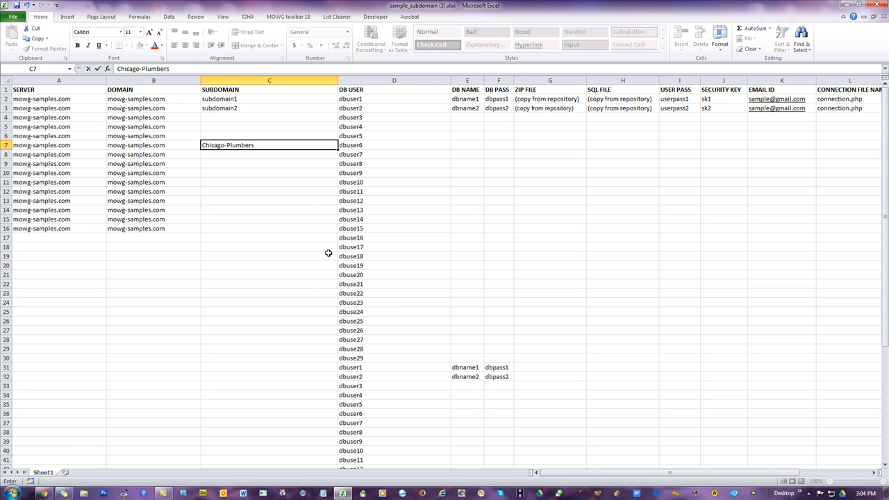
pyautogui.moveTo(274, 284); pyautogui.dragTo(270, 275)
pyautogui.click(238, 147)
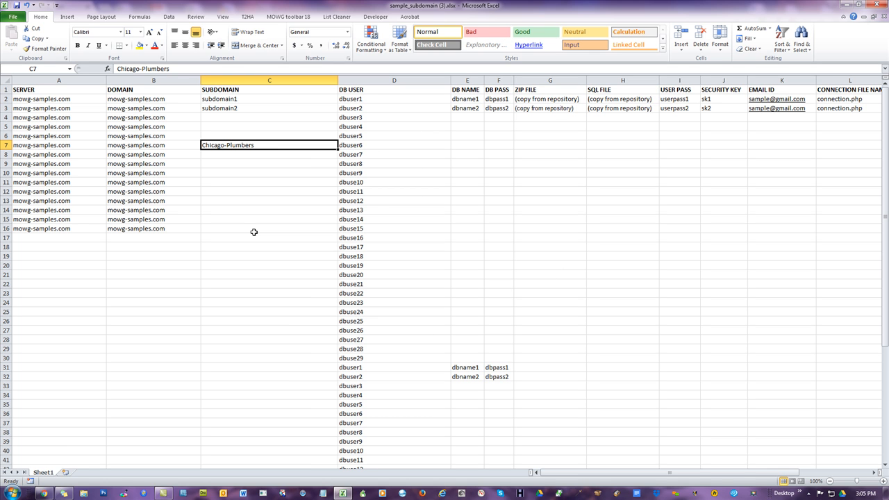
# - Enter good dog as the subdomain in cell C2
pyautogui.moveTo(234, 97); pyautogui.dragTo(251, 234)
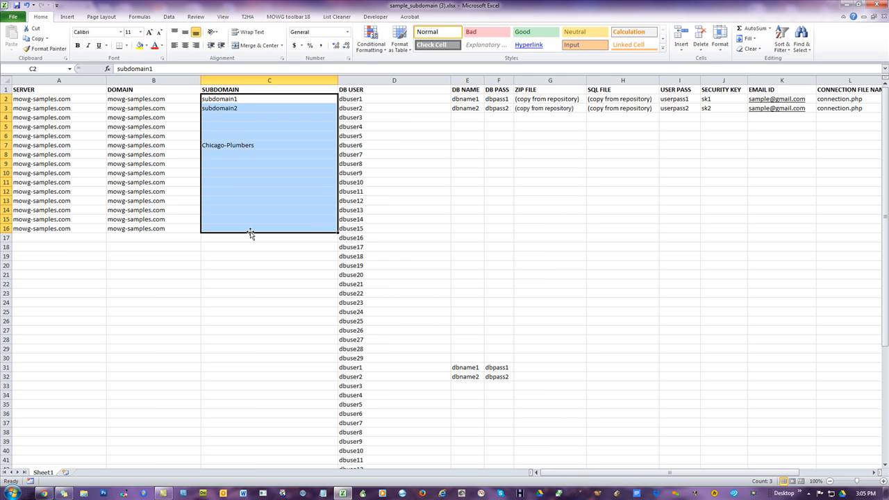
pyautogui.click(240, 98)
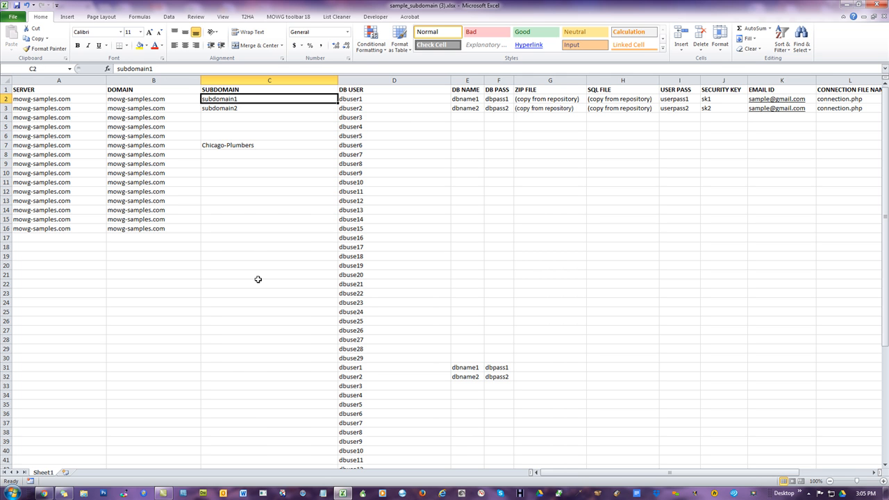
pyautogui.write('go')
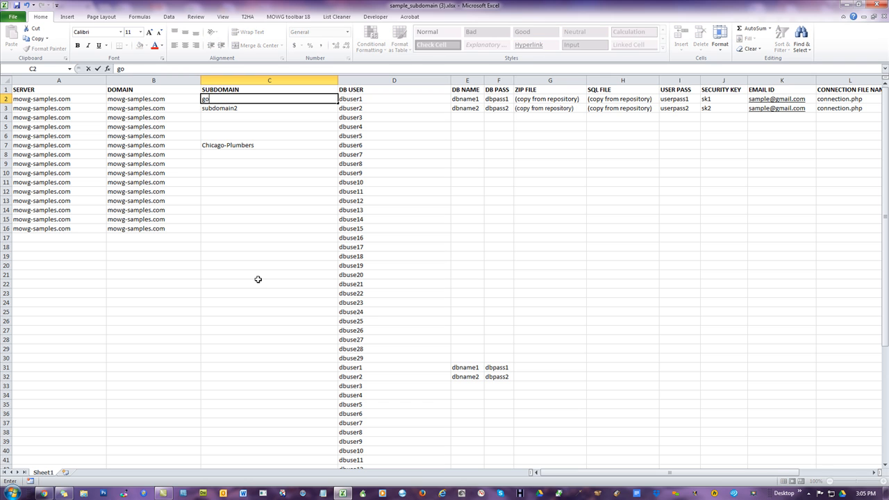
pyautogui.write('od dog')
pyautogui.press('Return')
# - Enter dog trimming chicago as the subdomain in cell C2
pyautogui.press('Up')
pyautogui.write('dog trimming chicago')
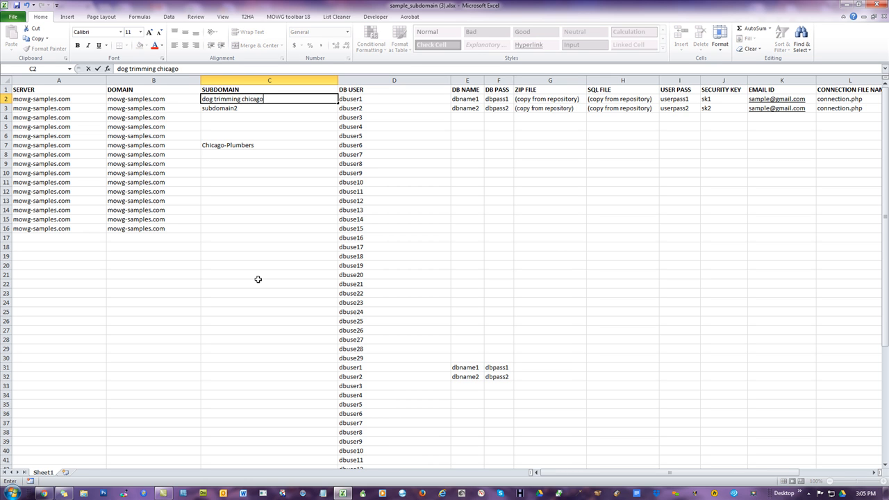
pyautogui.click(259, 282)
# - Fill the C2 subdomain down the SUBDOMAIN column through row 16
pyautogui.click(271, 100)
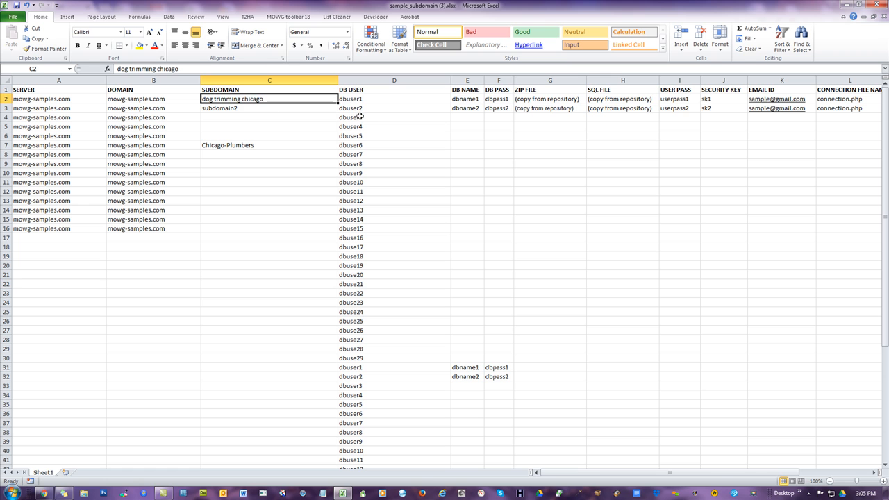
pyautogui.moveTo(339, 103); pyautogui.dragTo(338, 232)
pyautogui.click(118, 316)
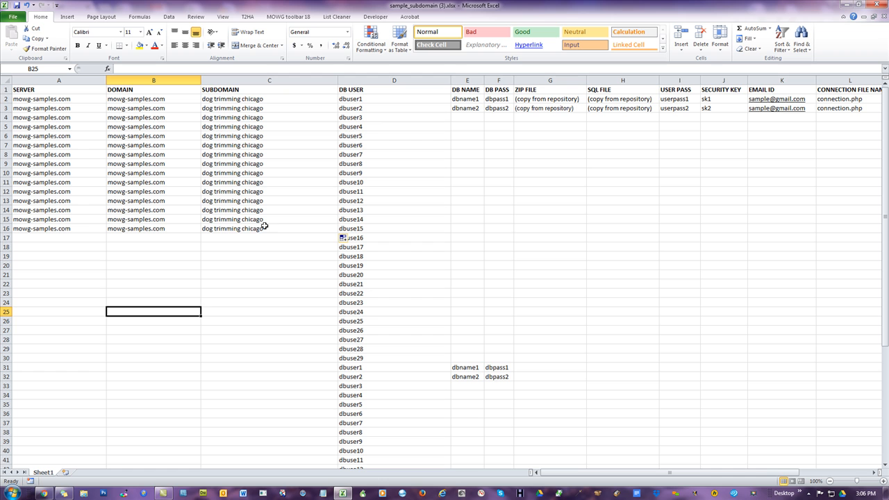
# - Replace the spaces with hyphens in the selected subdomain cells C2:C16 using Find and Replace
pyautogui.click(248, 76)
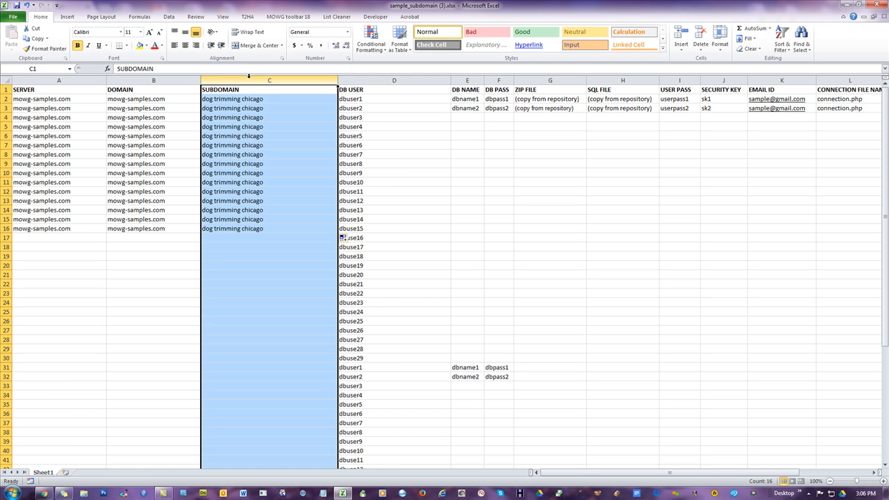
pyautogui.moveTo(254, 99); pyautogui.dragTo(257, 227)
pyautogui.hotkey('ctrl', 'h')
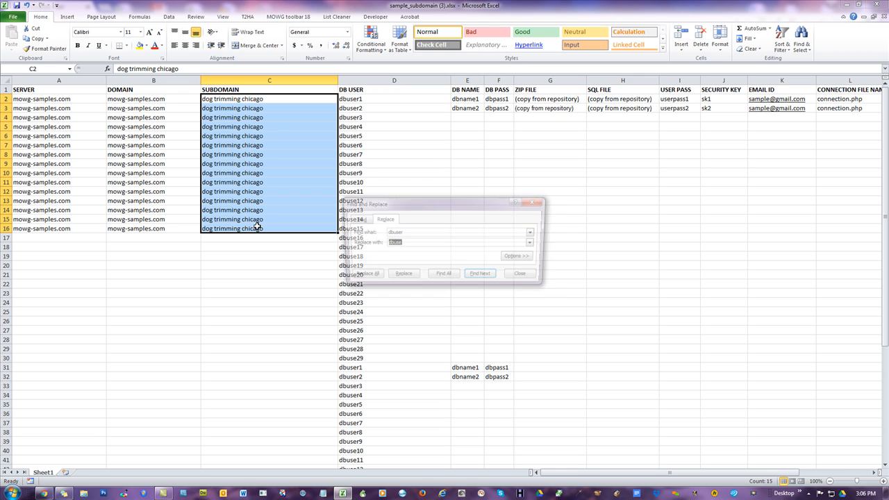
pyautogui.moveTo(424, 232); pyautogui.dragTo(341, 236)
pyautogui.press('BackSpace')
pyautogui.press('BackSpace')
pyautogui.press('BackSpace')
pyautogui.press('BackSpace')
pyautogui.press('BackSpace')
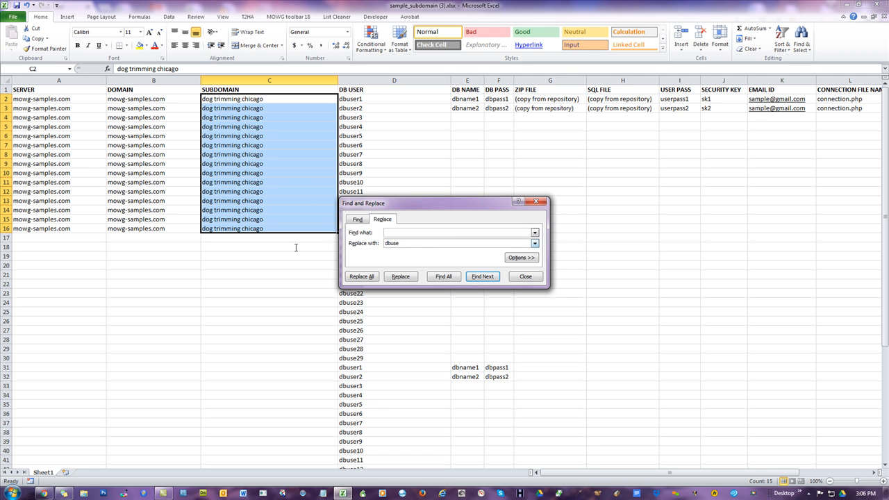
pyautogui.press('BackSpace')
pyautogui.press('BackSpace')
pyautogui.press('BackSpace')
pyautogui.press('BackSpace')
pyautogui.write('-')
pyautogui.click(369, 279)
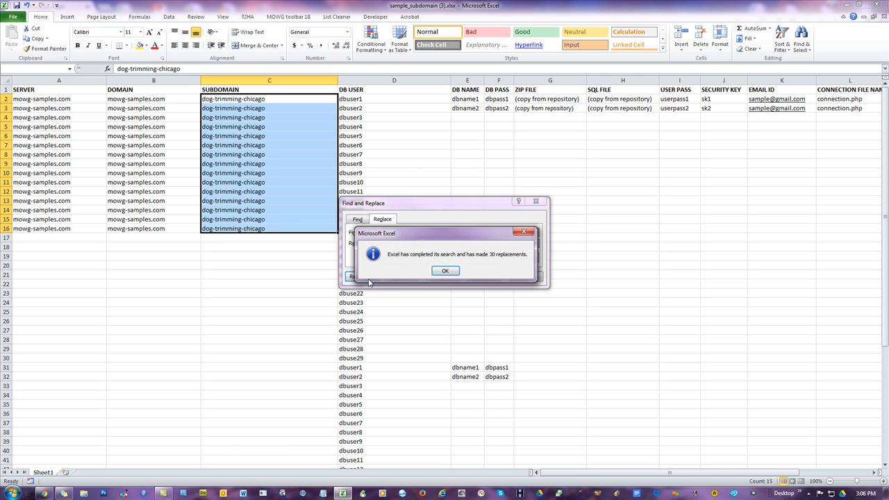
pyautogui.click(442, 272)
pyautogui.click(526, 277)
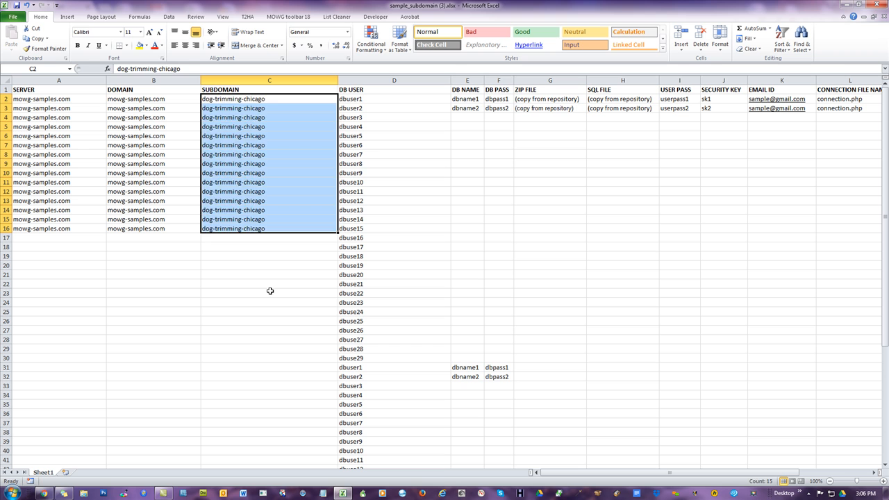
pyautogui.click(270, 292)
pyautogui.click(279, 100)
pyautogui.doubleClick(279, 100)
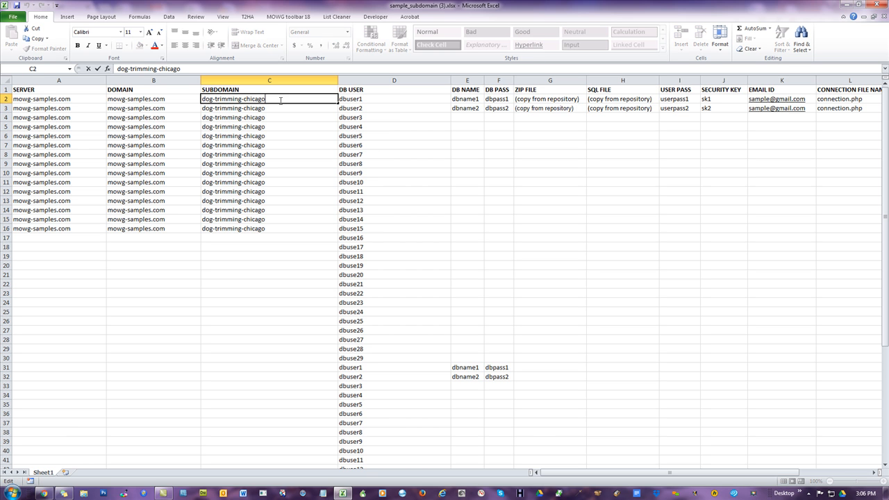
pyautogui.click(310, 319)
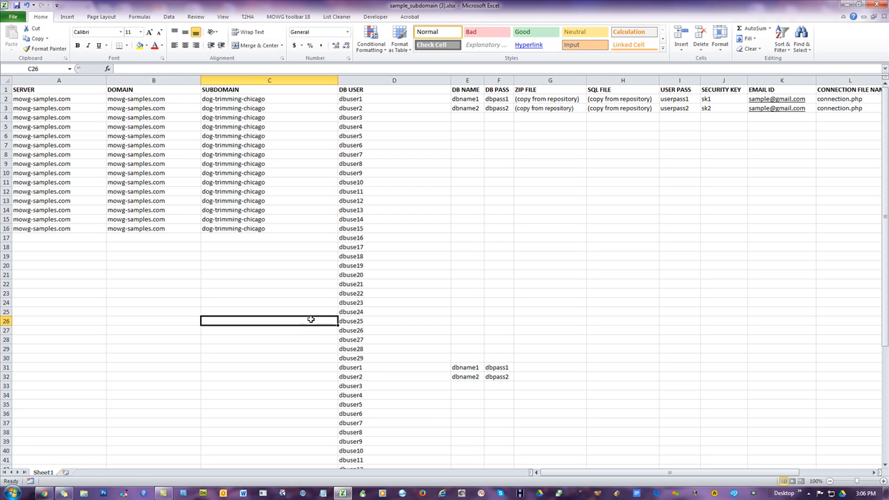
pyautogui.doubleClick(279, 99)
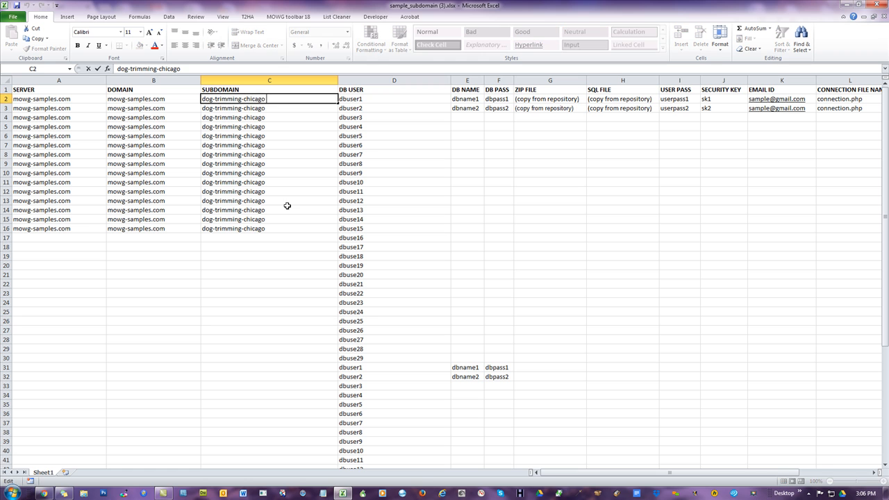
pyautogui.write('-')
pyautogui.click(256, 319)
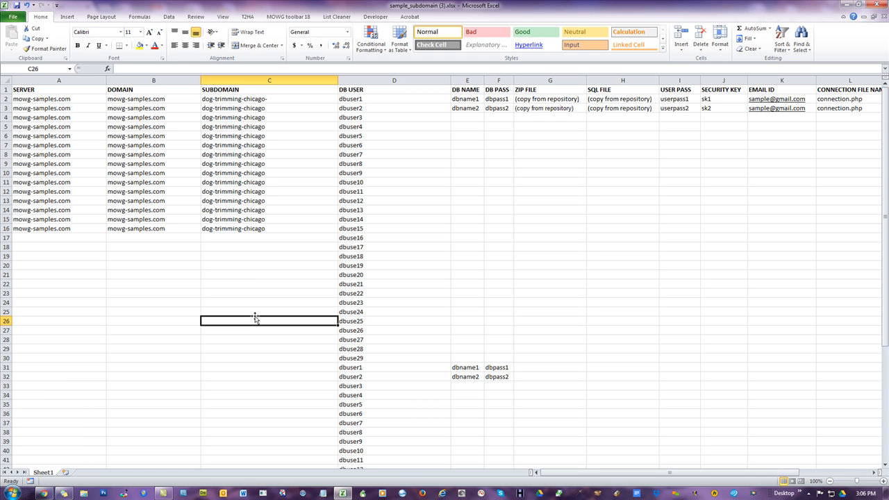
pyautogui.doubleClick(287, 100)
pyautogui.press('BackSpace')
pyautogui.click(307, 282)
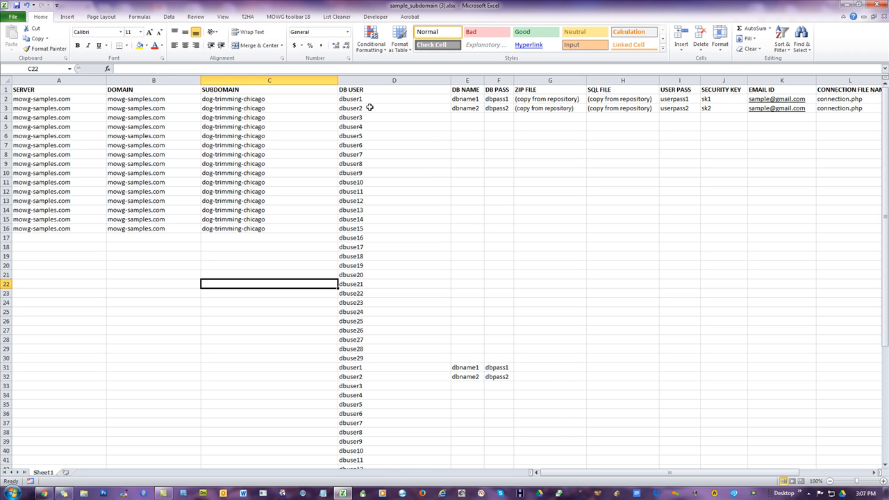
# - Inspect the sample values in row 2 from DB USER through SECURITY KEY
pyautogui.click(261, 99)
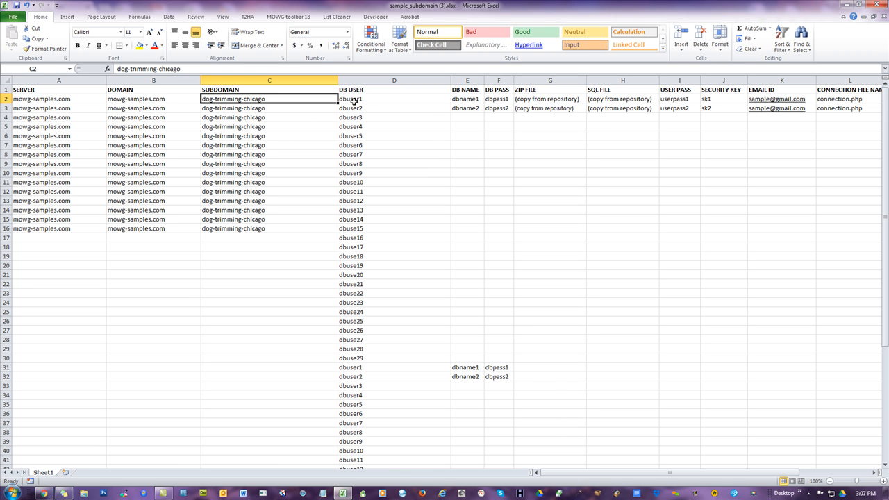
pyautogui.moveTo(363, 100); pyautogui.dragTo(511, 100)
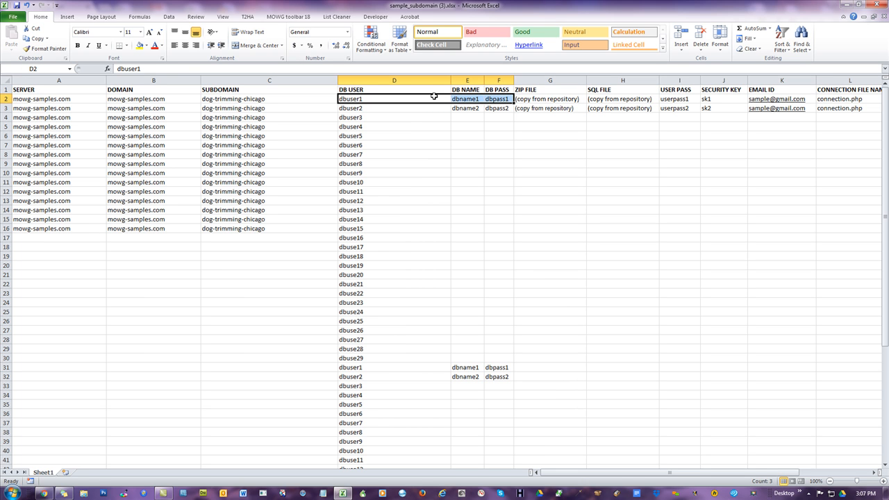
pyautogui.click(537, 98)
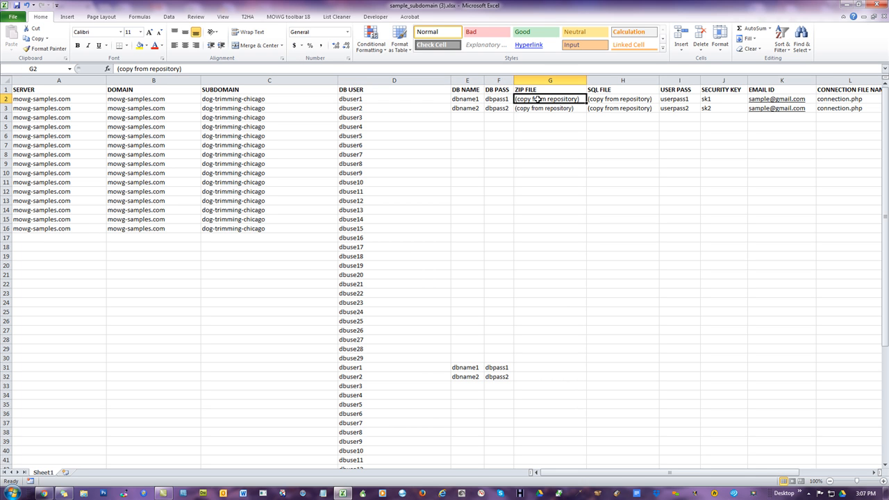
pyautogui.click(600, 99)
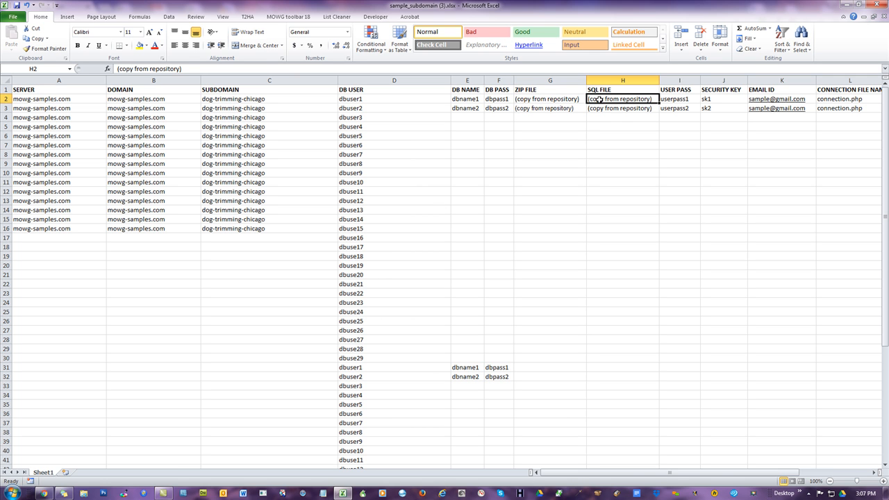
pyautogui.click(686, 99)
pyautogui.click(722, 98)
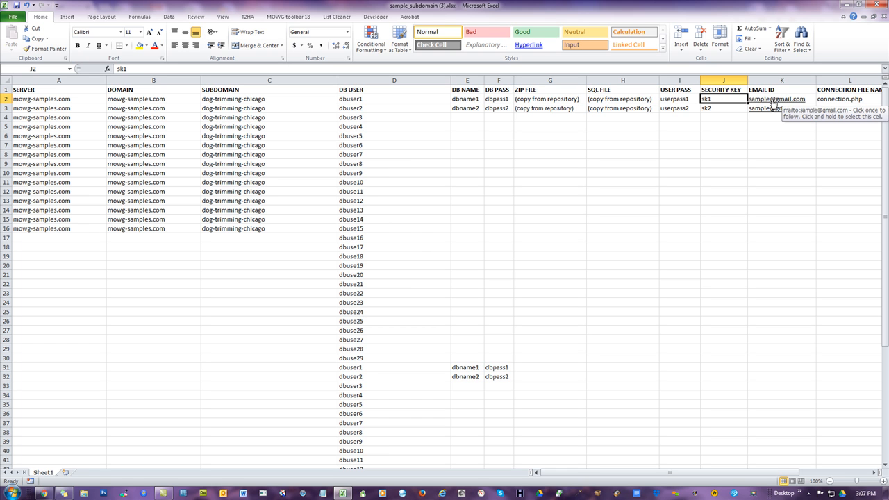
# - Remove the hyperlinks from the e-mail addresses in the EMAIL ID column
pyautogui.moveTo(780, 143); pyautogui.dragTo(778, 98)
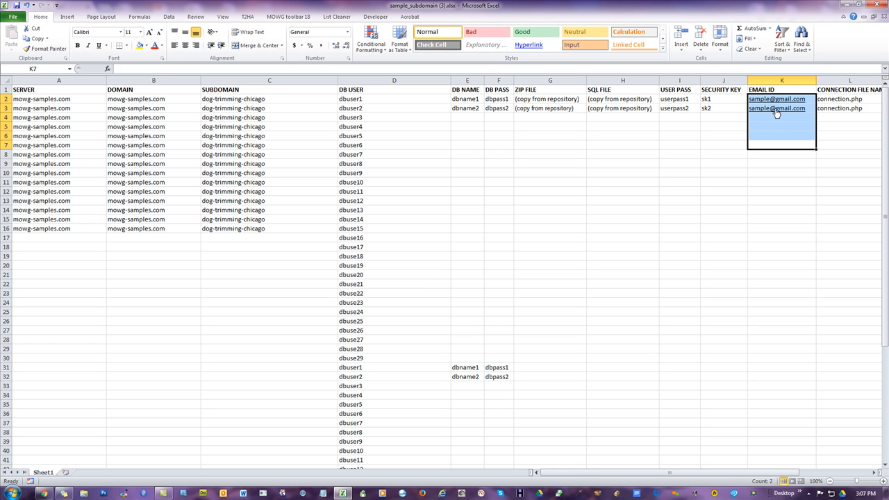
pyautogui.click(774, 177)
pyautogui.moveTo(774, 164); pyautogui.dragTo(766, 89)
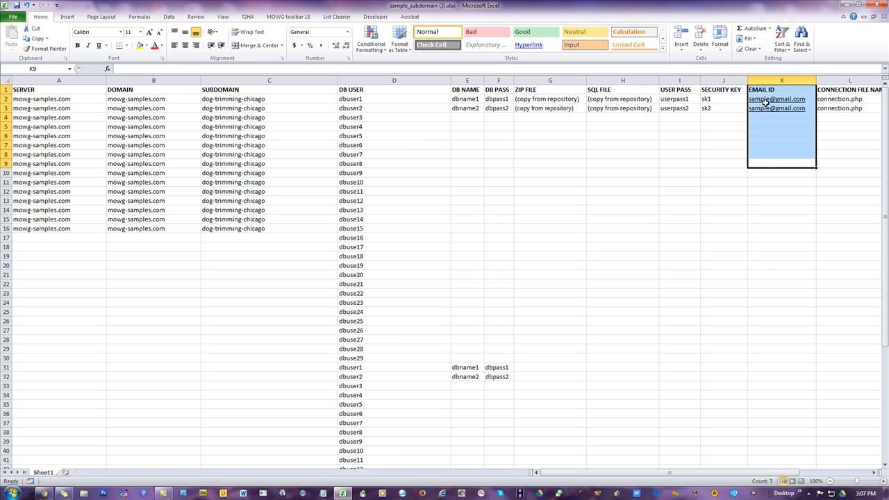
pyautogui.rightClick(767, 101)
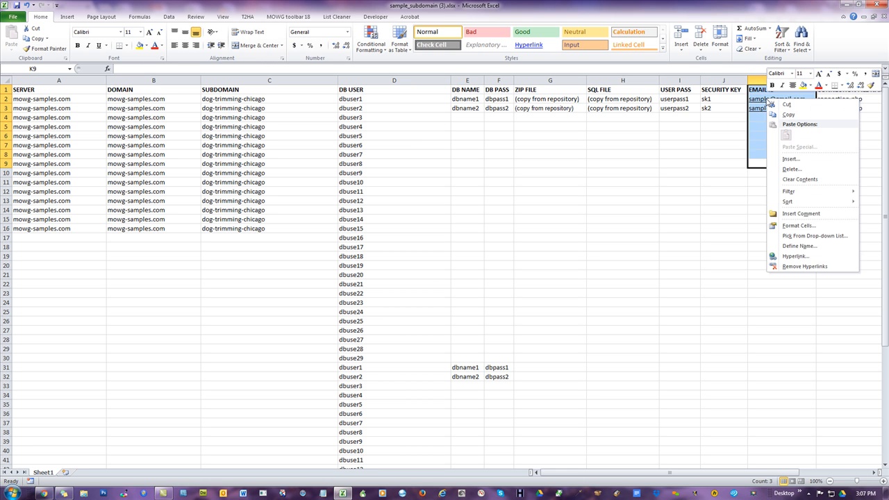
pyautogui.click(804, 267)
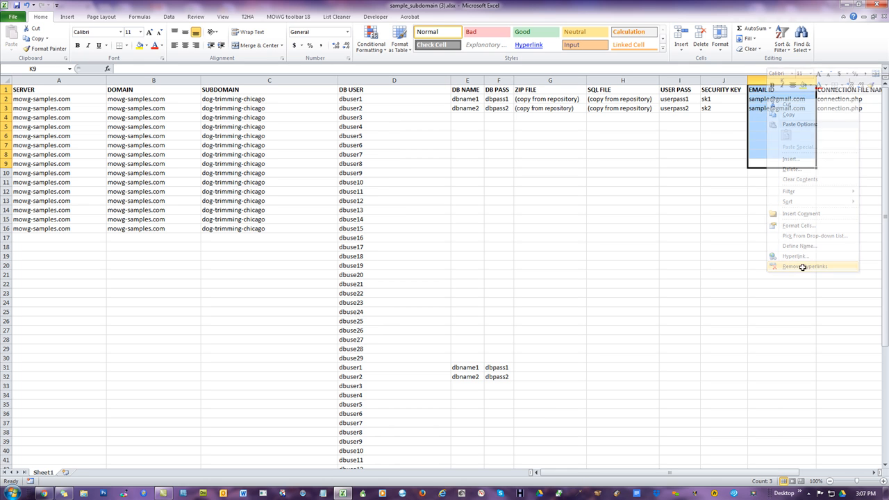
pyautogui.click(705, 133)
pyautogui.moveTo(805, 102); pyautogui.dragTo(805, 109)
pyautogui.click(799, 153)
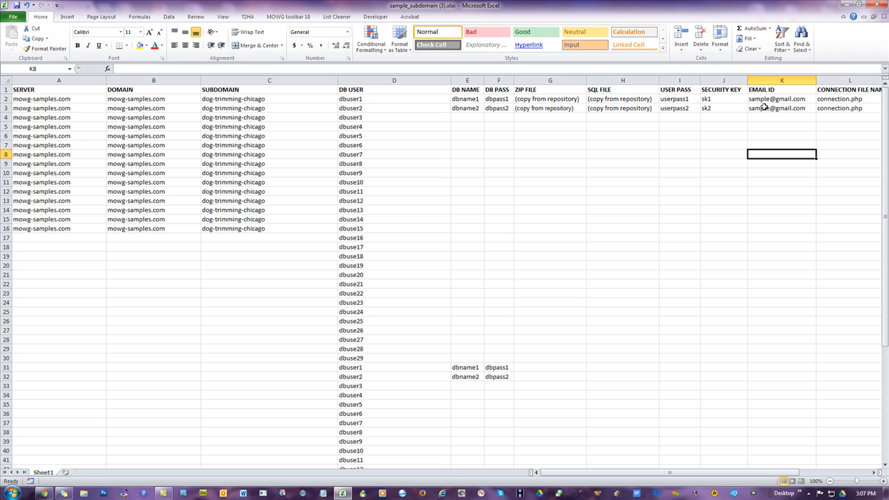
# - Set the FILE RULES value in cell M2 to 1,3,5
pyautogui.moveTo(768, 477); pyautogui.dragTo(811, 478)
pyautogui.click(676, 100)
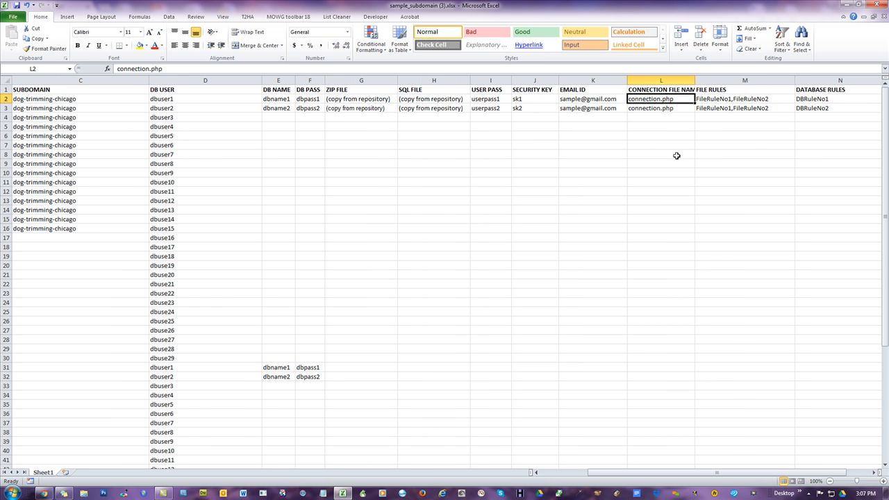
pyautogui.click(726, 98)
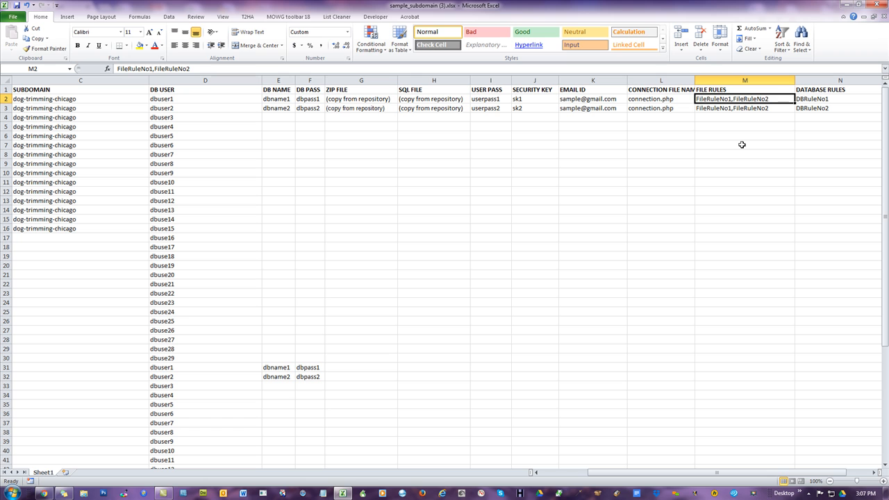
pyautogui.write('1,3,5')
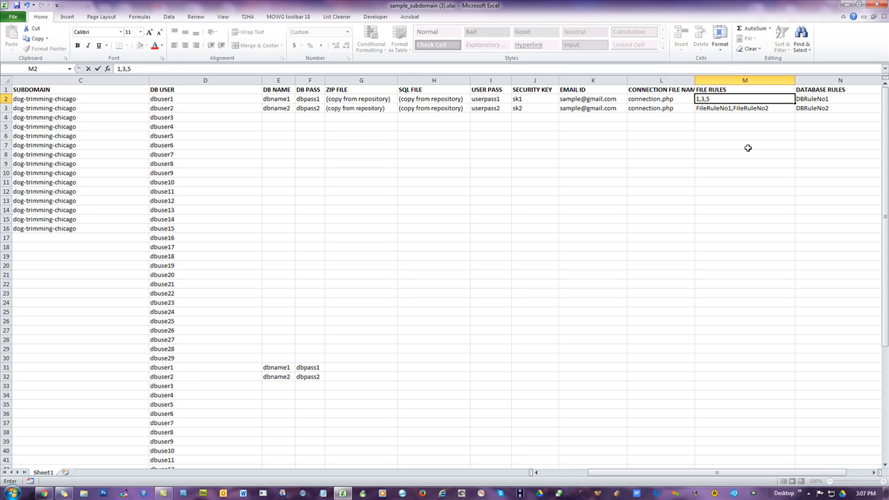
pyautogui.click(742, 145)
# - Set the DATABASE RULES value in cell N2 to 2,4,5
pyautogui.click(817, 103)
pyautogui.write('2')
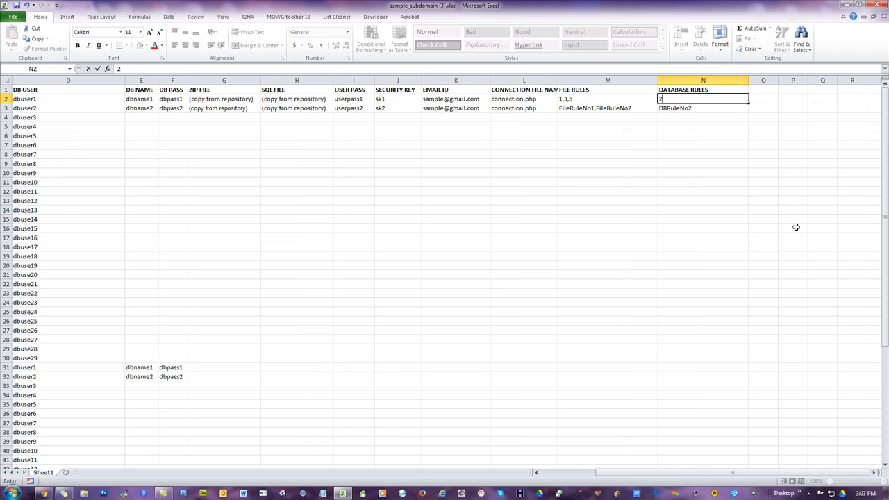
pyautogui.write(',4,5')
pyautogui.click(623, 225)
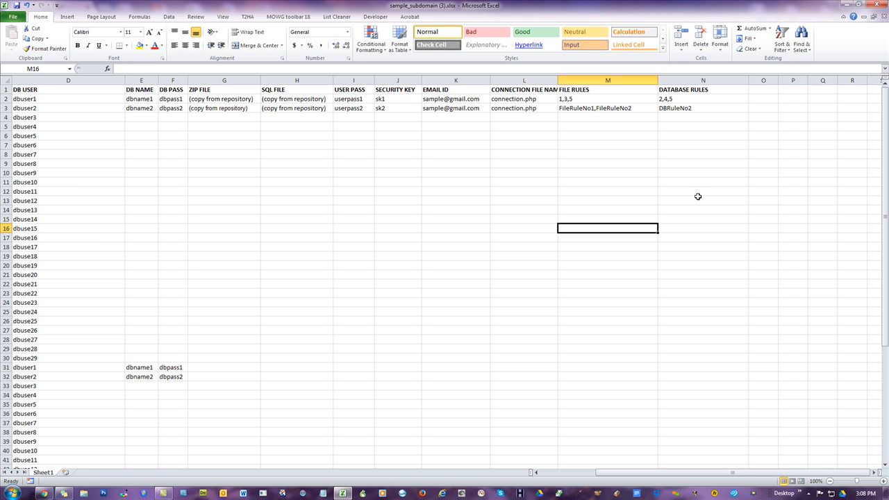
# - Clear the row 3 sample values under DB USER, DB NAME, DB PASS and SQL FILE
pyautogui.moveTo(705, 474); pyautogui.dragTo(671, 478)
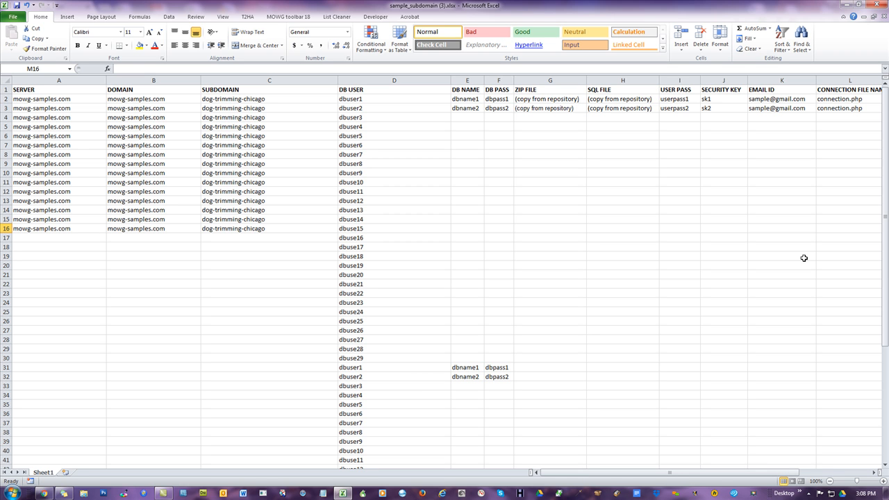
pyautogui.click(6, 108)
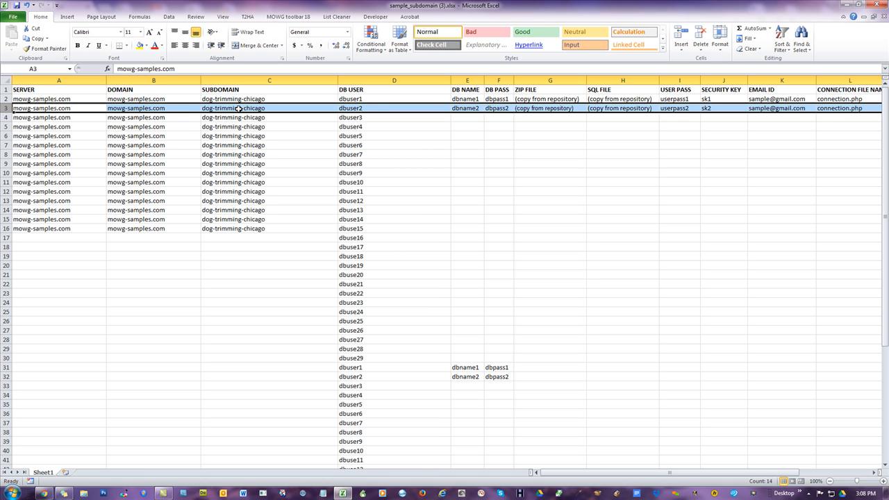
pyautogui.click(356, 108)
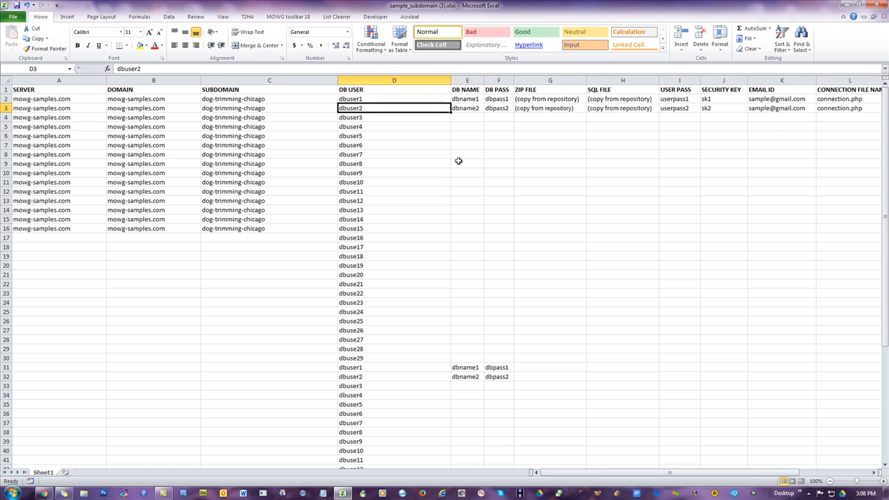
pyautogui.press('BackSpace')
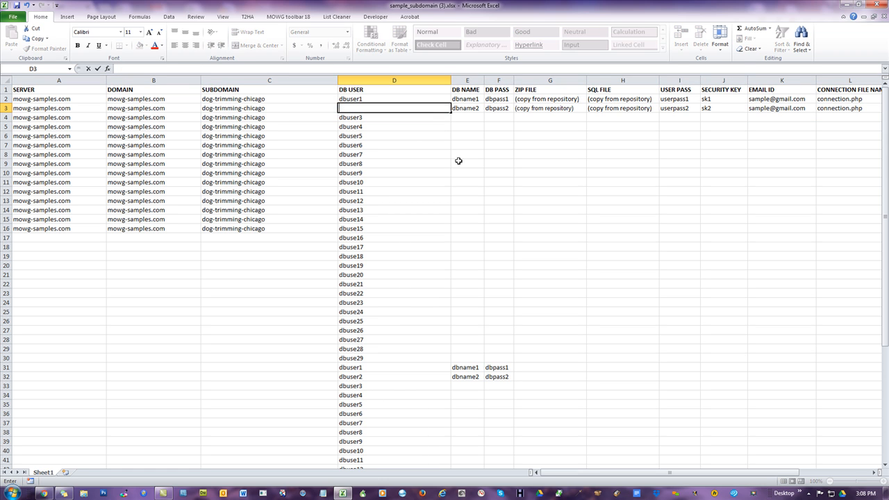
pyautogui.click(492, 180)
pyautogui.click(471, 108)
pyautogui.press('BackSpace')
pyautogui.click(500, 108)
pyautogui.press('BackSpace')
pyautogui.click(598, 147)
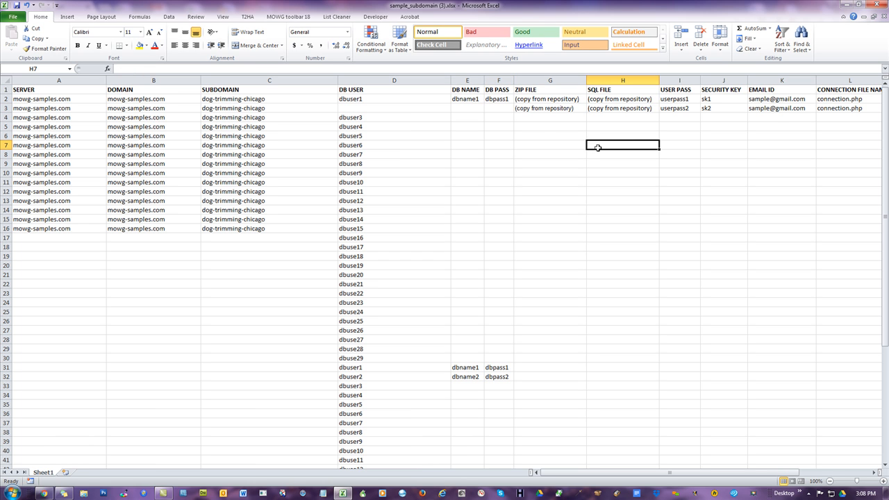
pyautogui.click(538, 109)
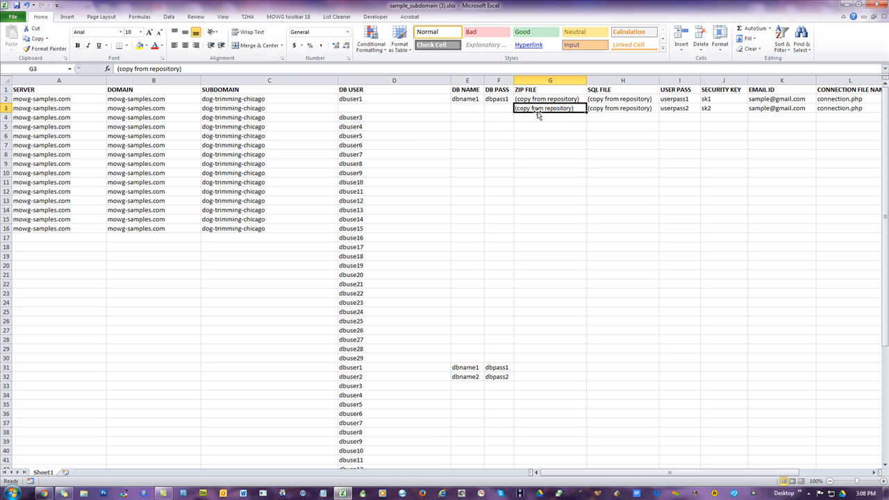
pyautogui.click(615, 109)
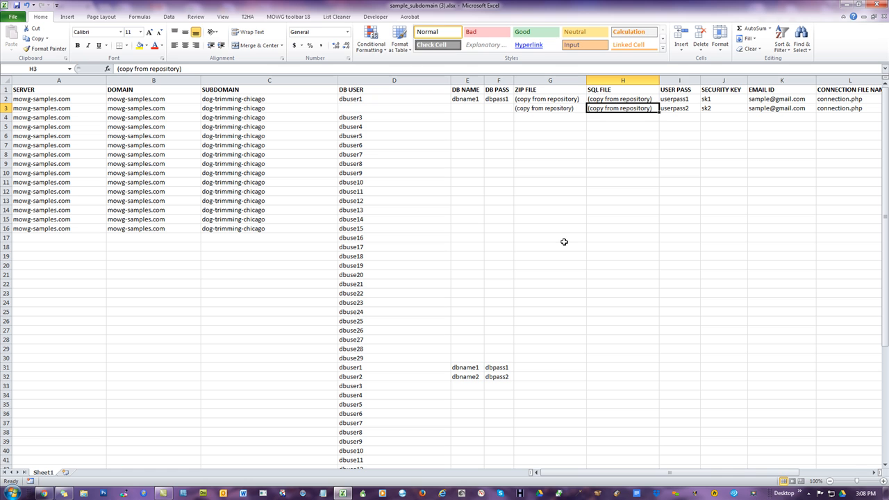
pyautogui.press('Delete')
# - Clear row 3's USER PASS, SECURITY KEY, EMAIL ID, CONNECTION FILE NAME, FILE RULES and DATABASE RULES values
pyautogui.click(671, 196)
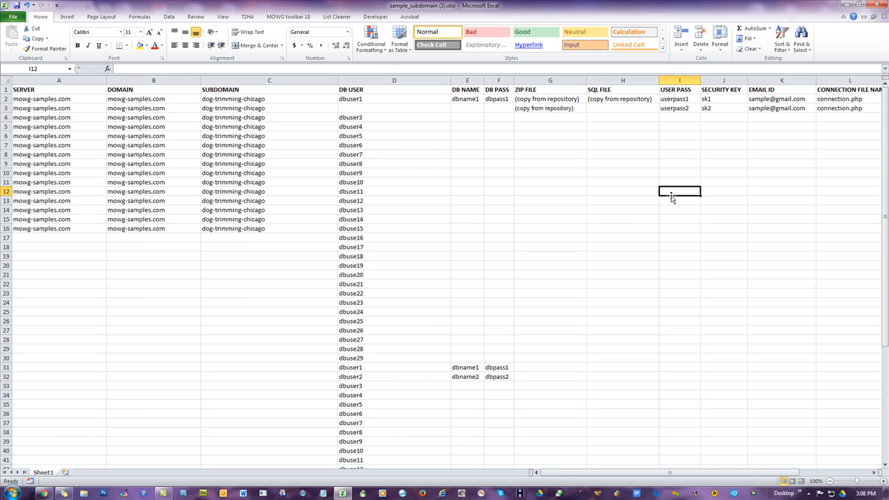
pyautogui.click(684, 109)
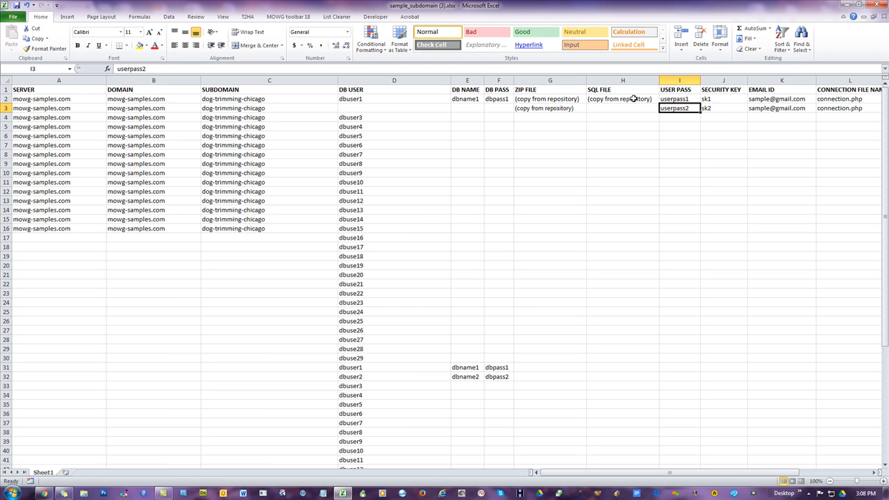
pyautogui.press('Delete')
pyautogui.click(721, 108)
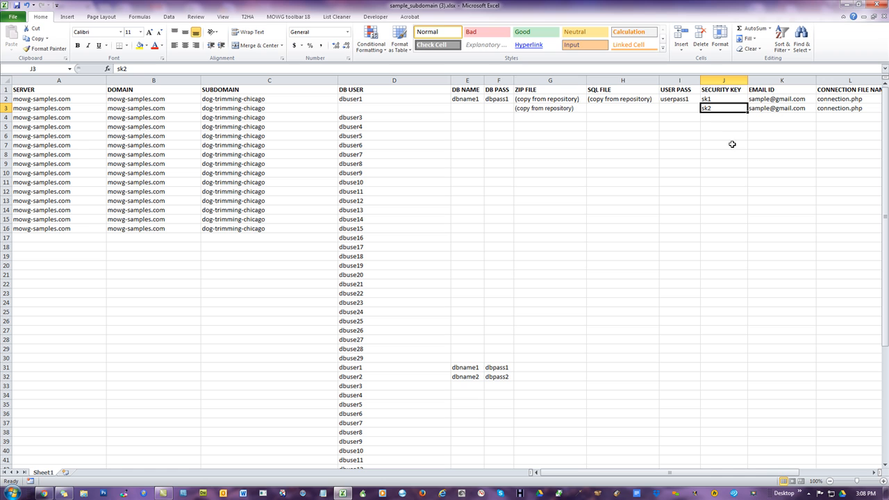
pyautogui.press('BackSpace')
pyautogui.click(777, 109)
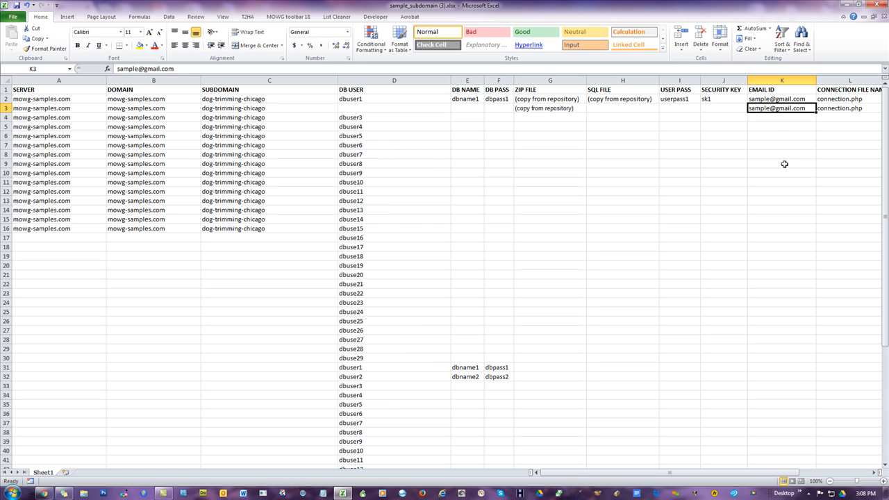
pyautogui.press('BackSpace')
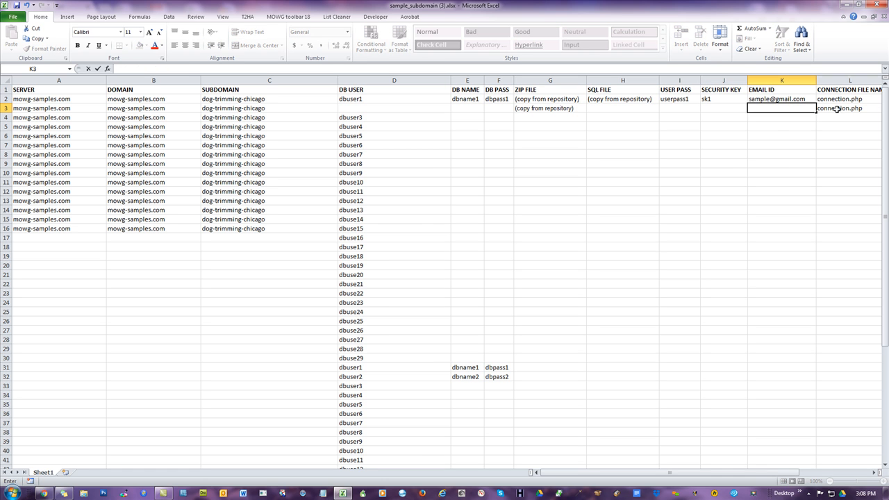
pyautogui.click(835, 109)
pyautogui.press('BackSpace')
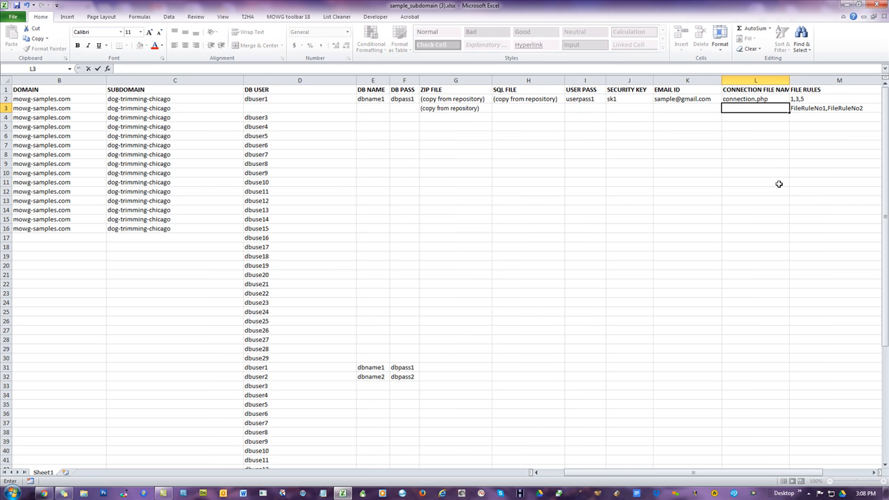
pyautogui.click(810, 107)
pyautogui.press('BackSpace')
pyautogui.click(811, 107)
pyautogui.press('BackSpace')
pyautogui.click(442, 174)
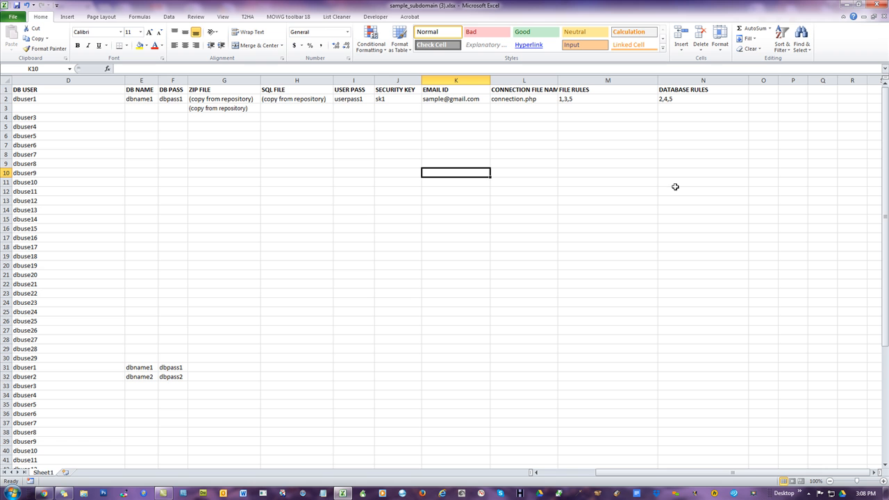
# - Switch to the Soft Installer Tool in the browser, open the File Repository and browse to the LandingPages-with-Panels directory
pyautogui.moveTo(750, 473); pyautogui.dragTo(705, 481)
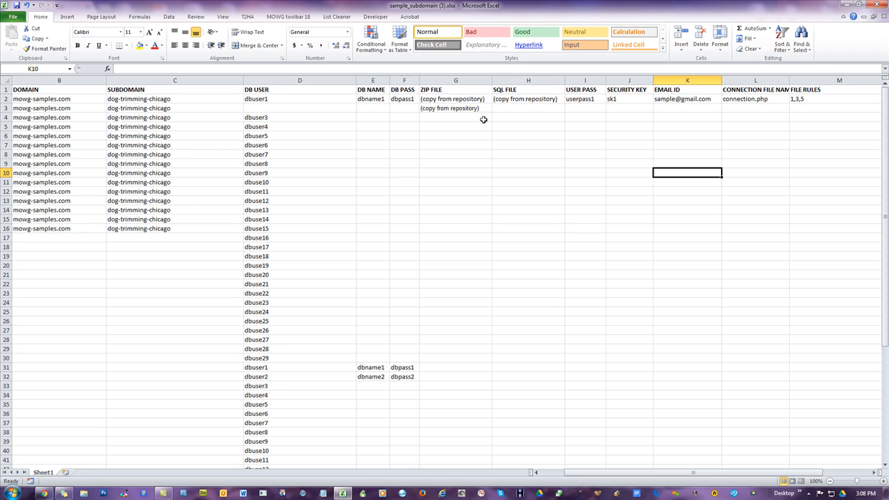
pyautogui.click(466, 99)
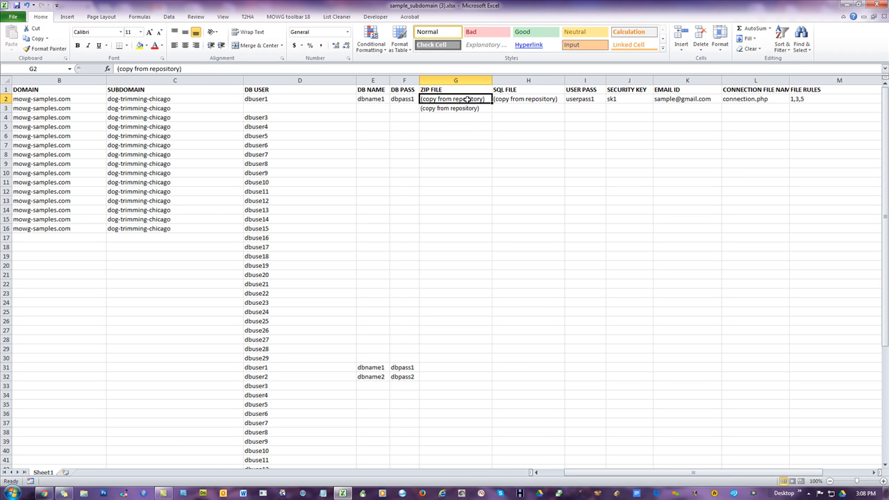
pyautogui.click(467, 108)
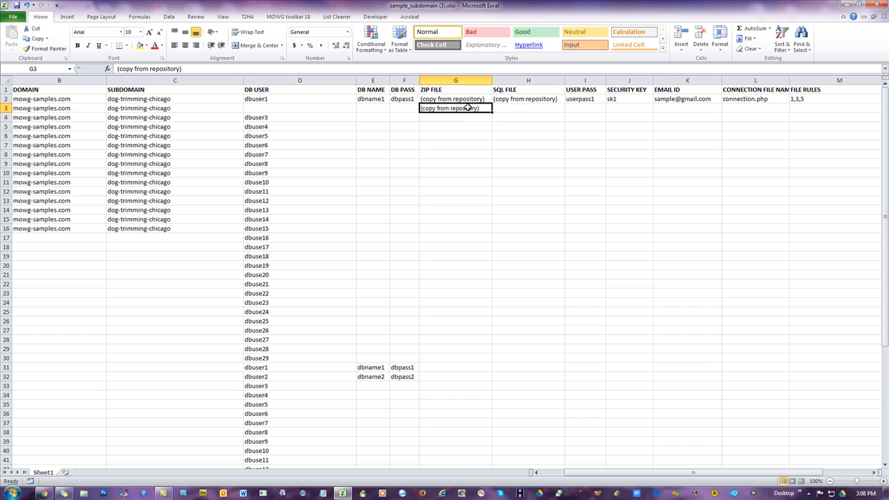
pyautogui.click(523, 99)
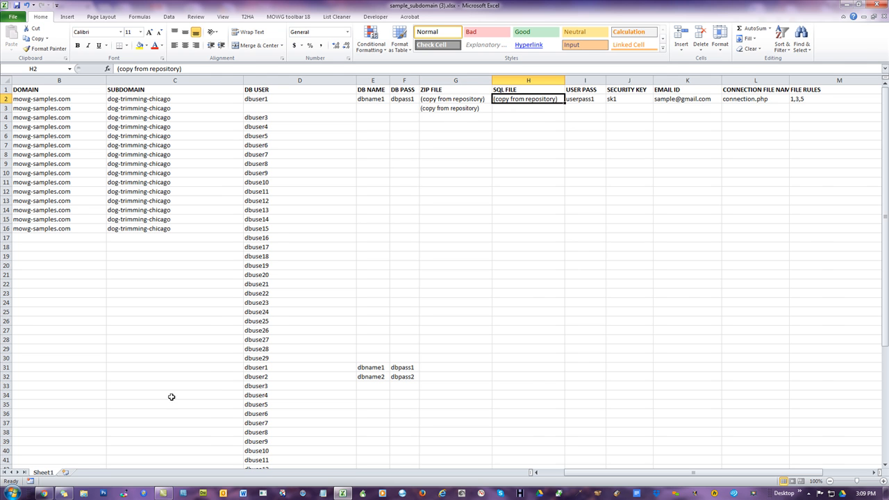
pyautogui.click(44, 493)
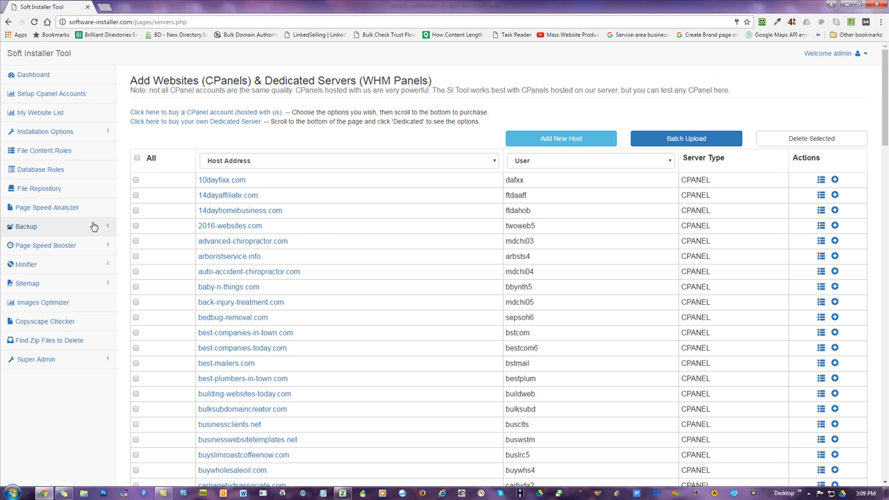
pyautogui.click(53, 189)
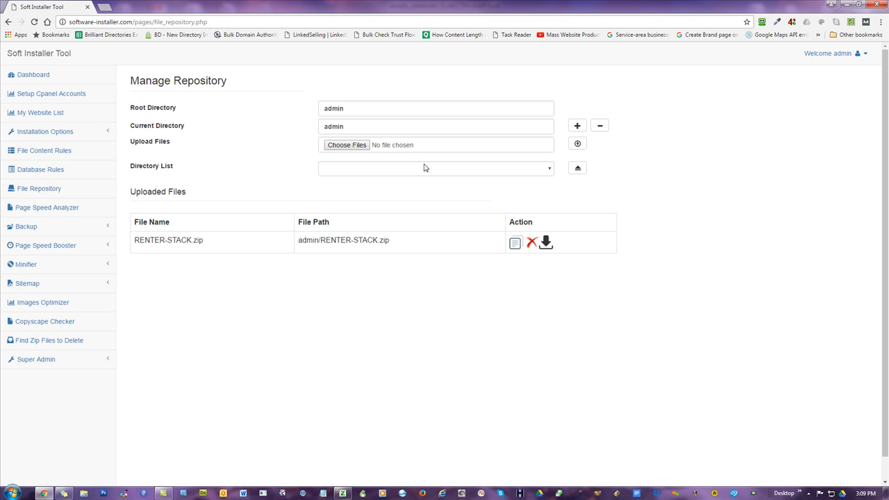
pyautogui.click(418, 172)
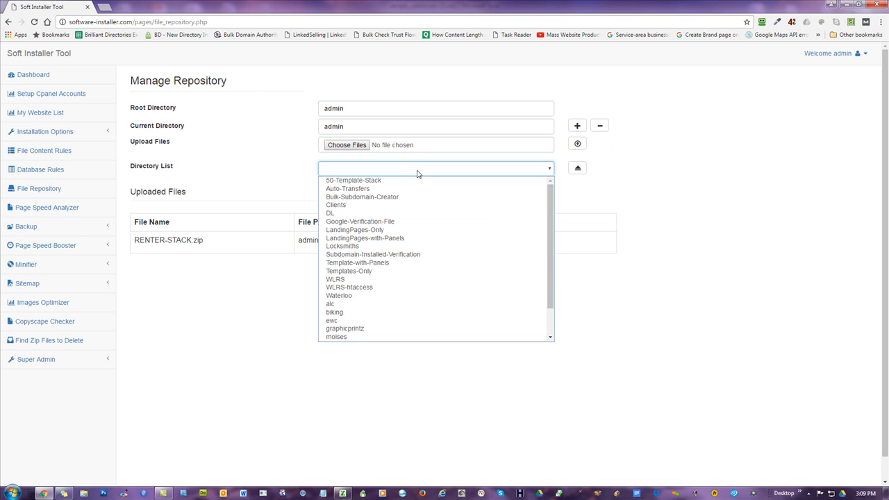
pyautogui.click(370, 239)
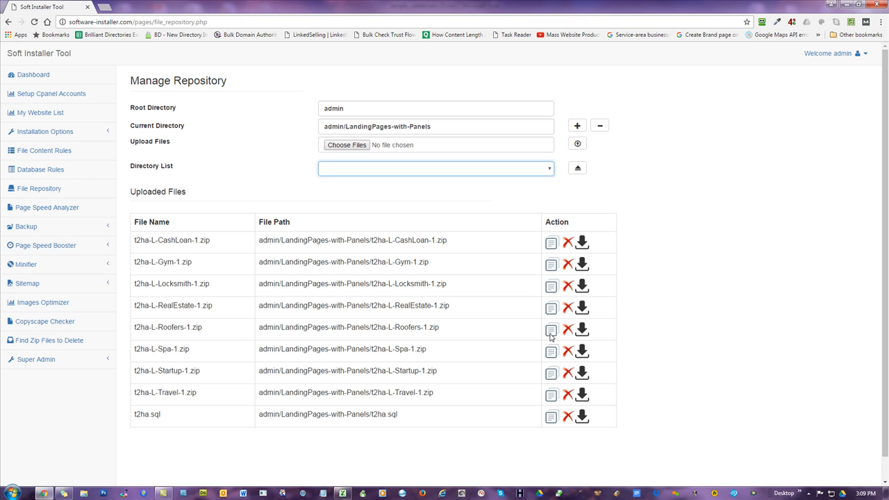
# - Copy the t2ha-L-Roofers-1.zip repository path and paste it into ZIP FILE cell G2, widening the column to fit
pyautogui.click(654, 301)
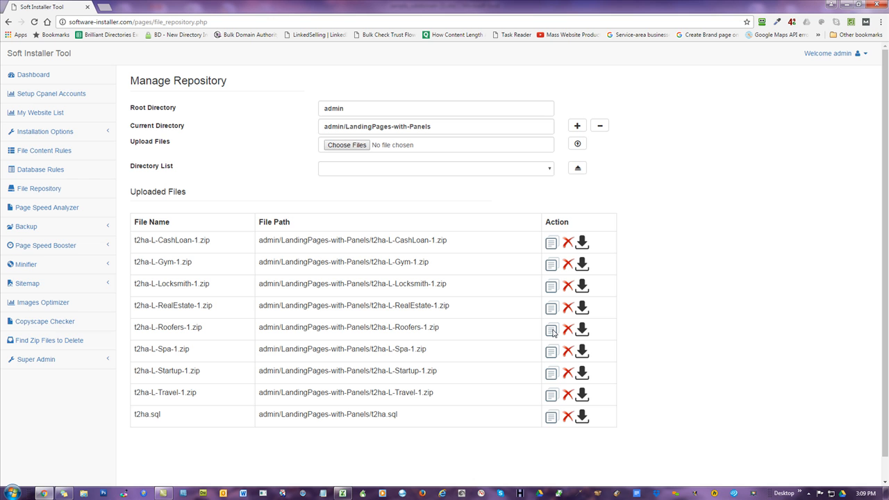
pyautogui.click(552, 330)
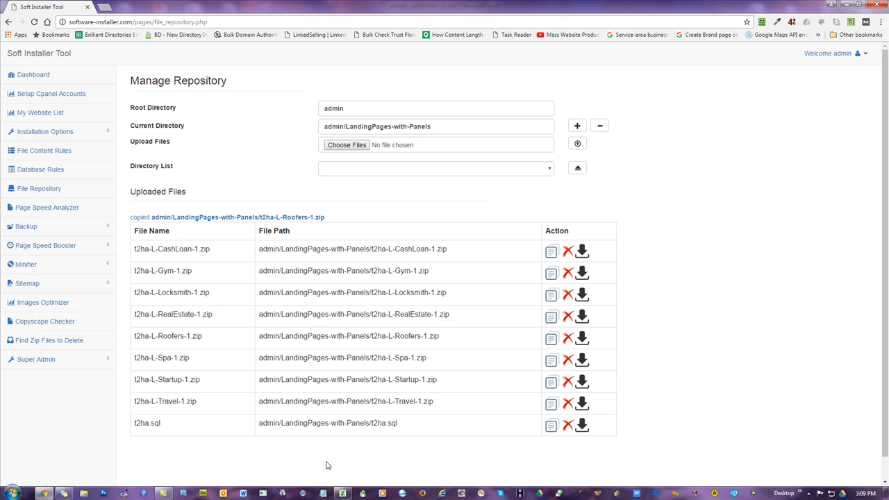
pyautogui.click(344, 494)
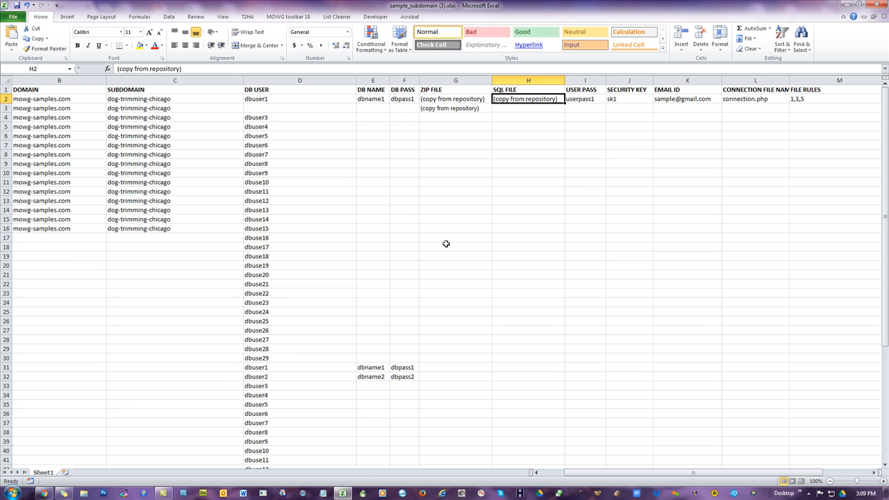
pyautogui.rightClick(482, 104)
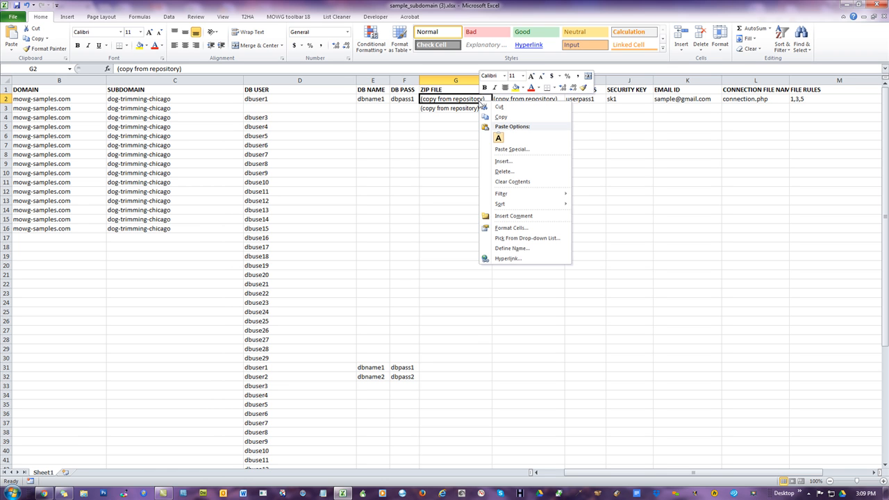
pyautogui.click(498, 139)
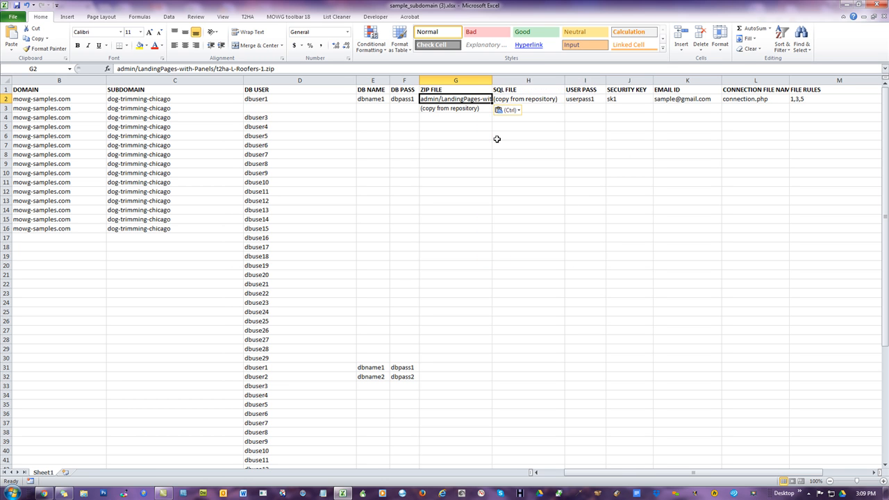
pyautogui.doubleClick(493, 82)
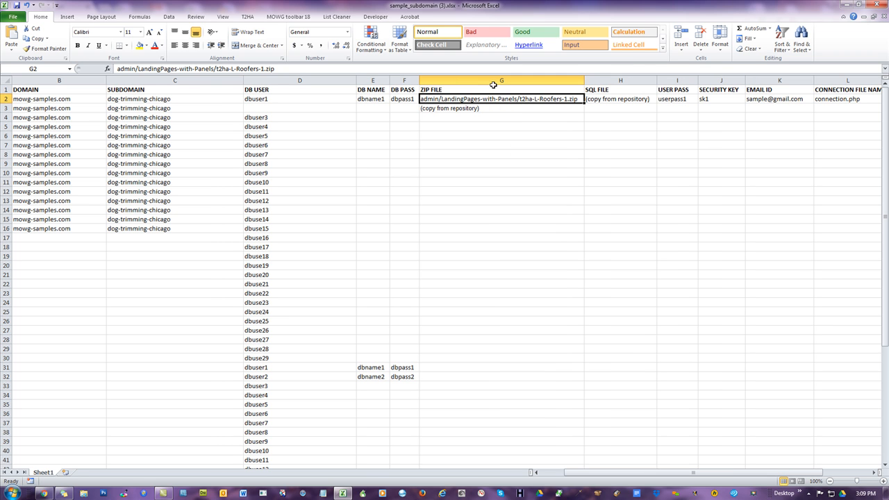
pyautogui.click(500, 149)
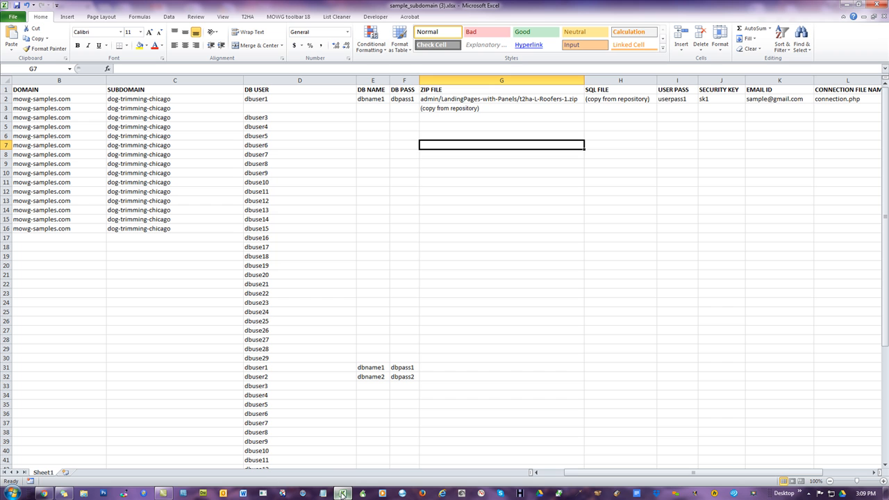
# - Copy the t2ha.sql repository path and paste it into SQL FILE cell H2, widening the column to fit
pyautogui.moveTo(43, 494)
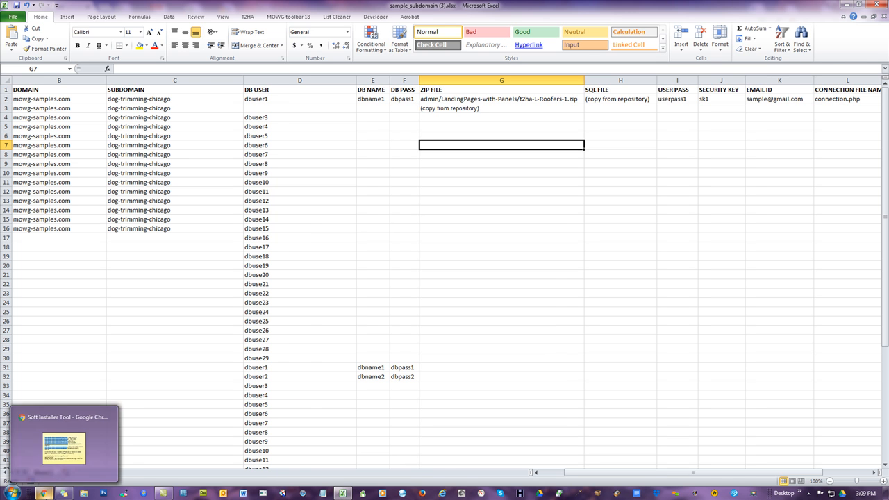
pyautogui.click(64, 444)
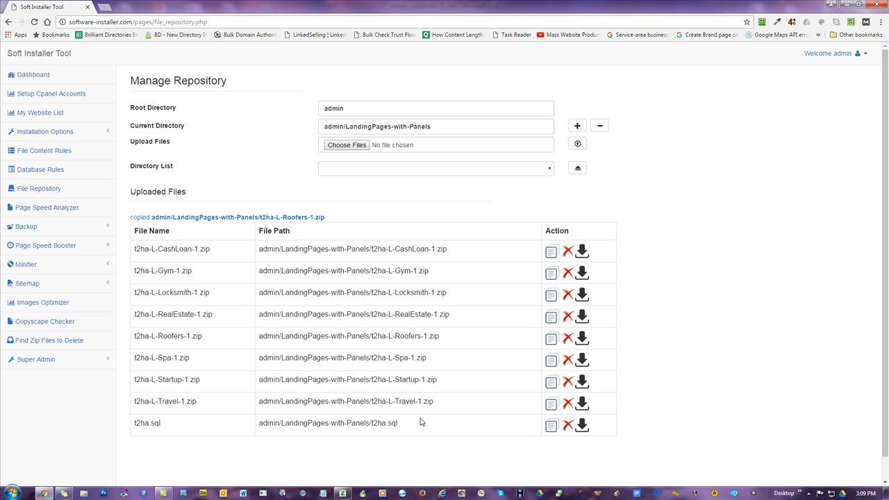
pyautogui.click(551, 427)
pyautogui.click(342, 493)
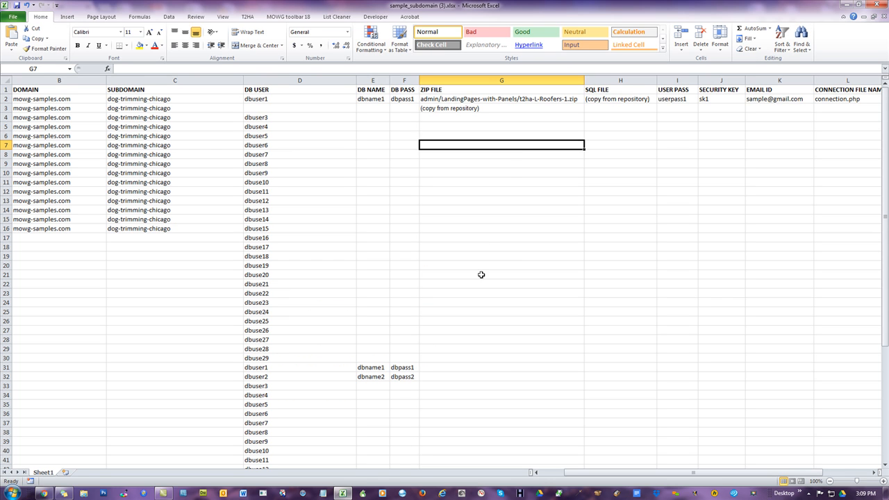
pyautogui.rightClick(616, 101)
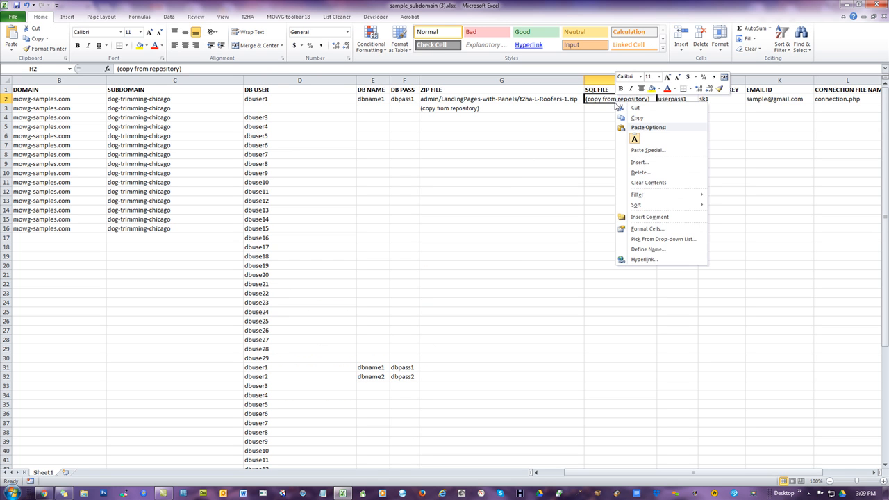
pyautogui.click(634, 139)
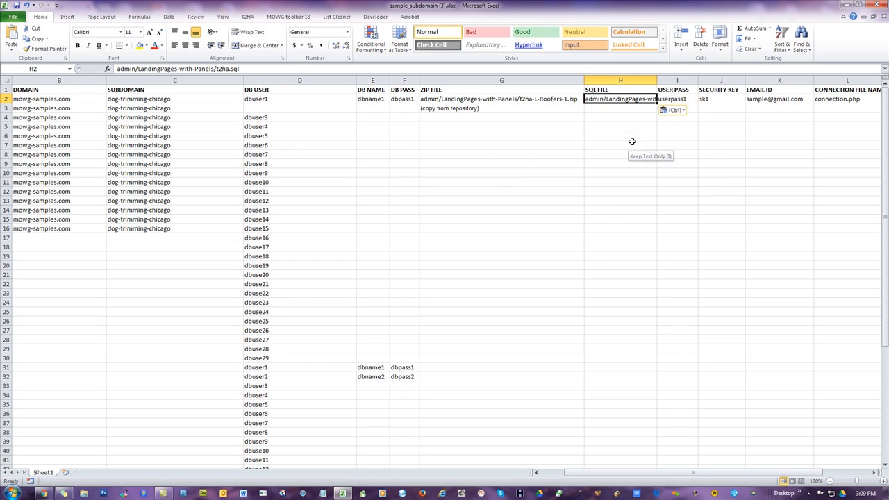
pyautogui.doubleClick(657, 80)
pyautogui.click(544, 163)
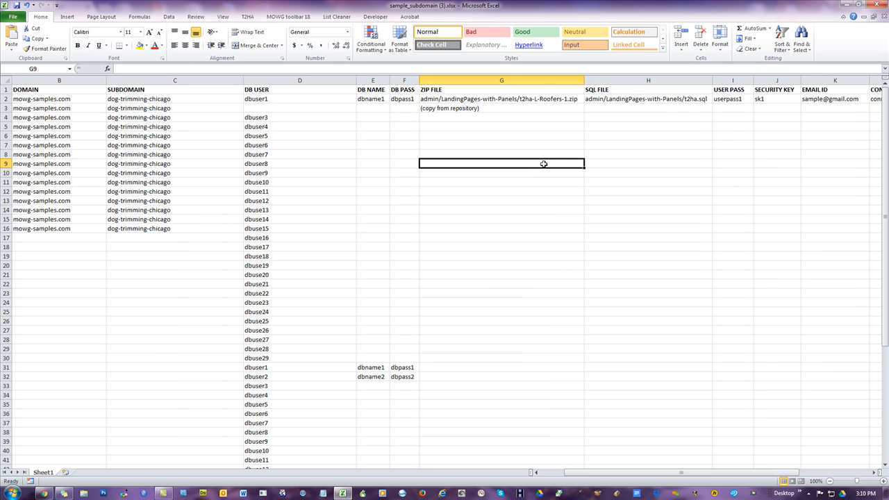
# - Switch to the Soft Installer Tool, open the LandingPages-Only directory in the File Repository and copy the t2ha-L-Spa-1.zip path
pyautogui.click(509, 109)
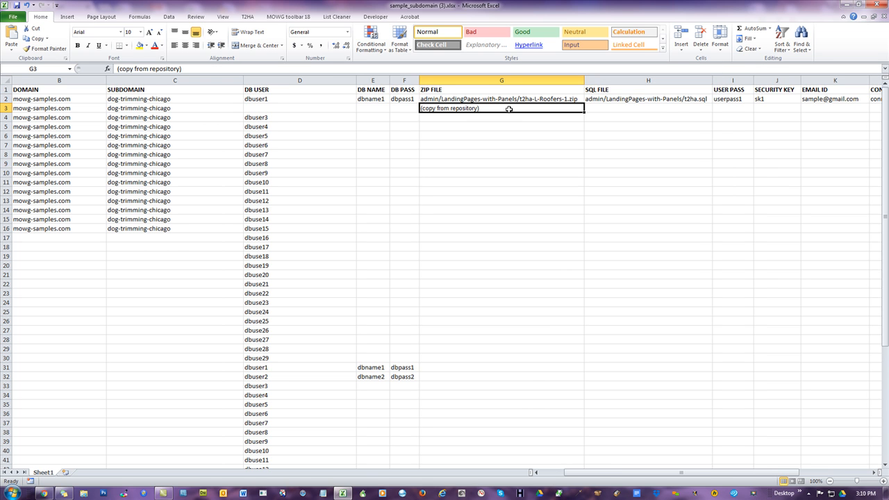
pyautogui.click(596, 108)
pyautogui.click(546, 109)
pyautogui.click(43, 493)
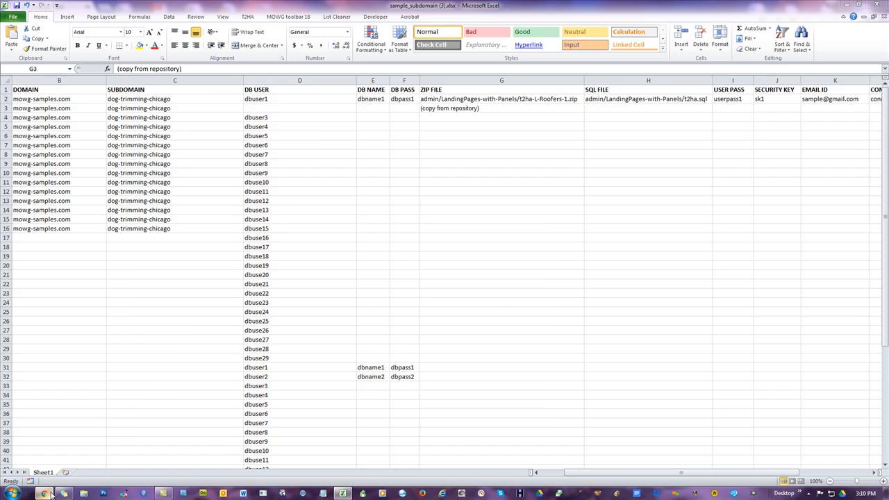
pyautogui.click(577, 169)
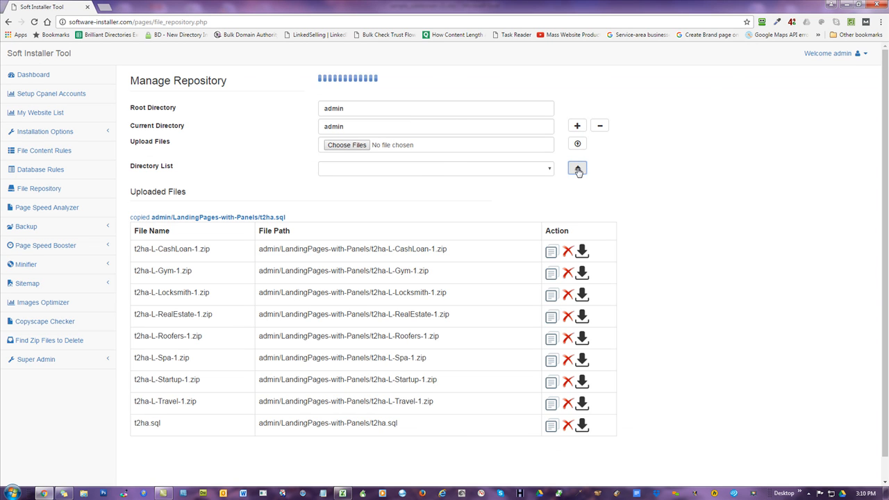
pyautogui.click(448, 170)
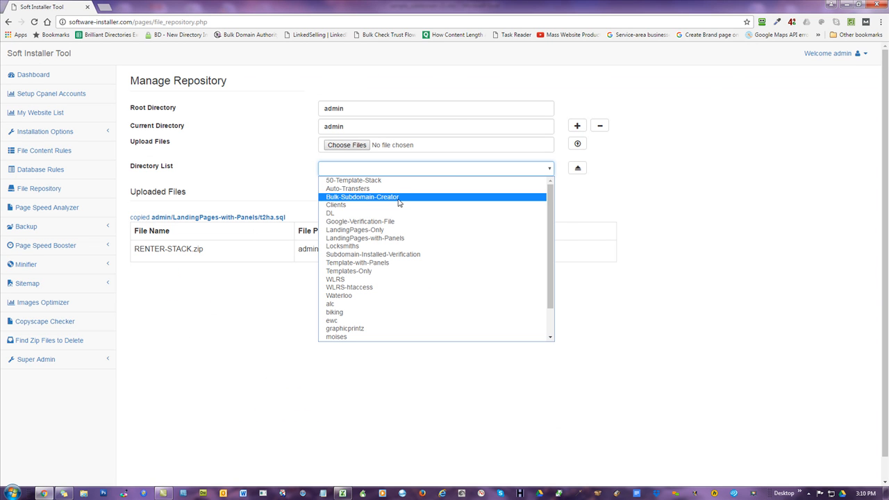
pyautogui.click(379, 230)
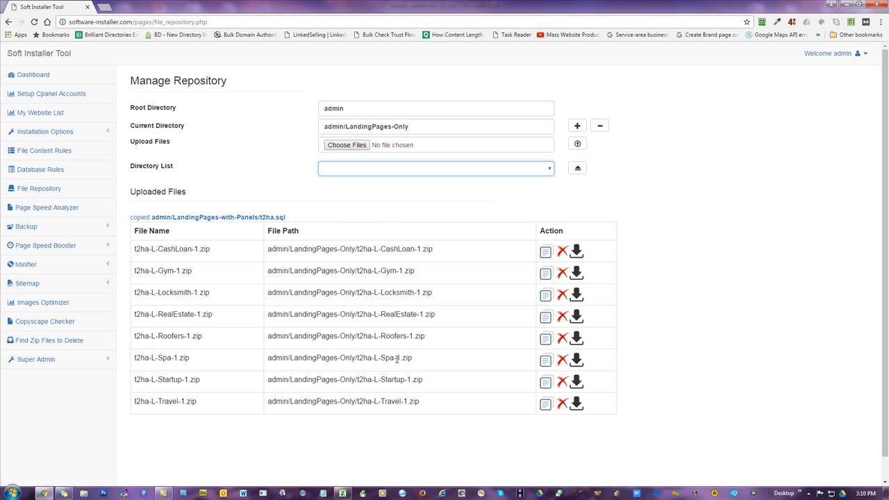
pyautogui.click(545, 361)
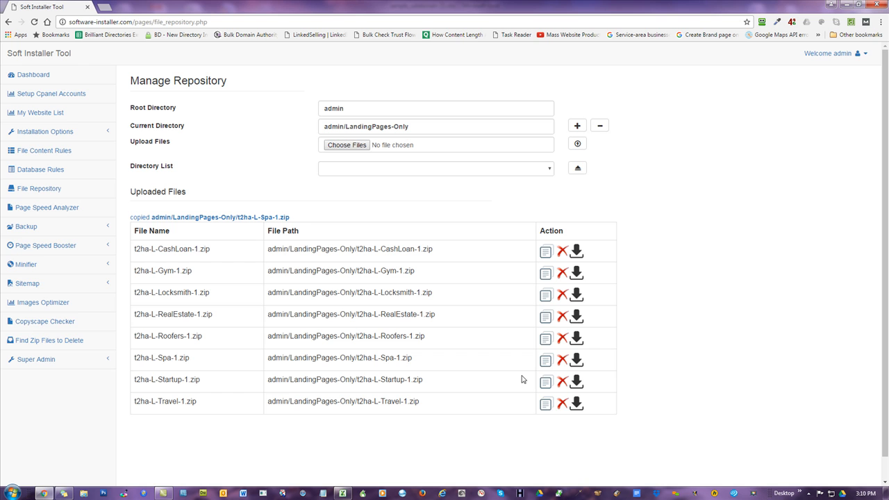
# - Paste the copied t2ha-L-Spa-1.zip path into ZIP FILE cell G3 in the spreadsheet
pyautogui.click(342, 493)
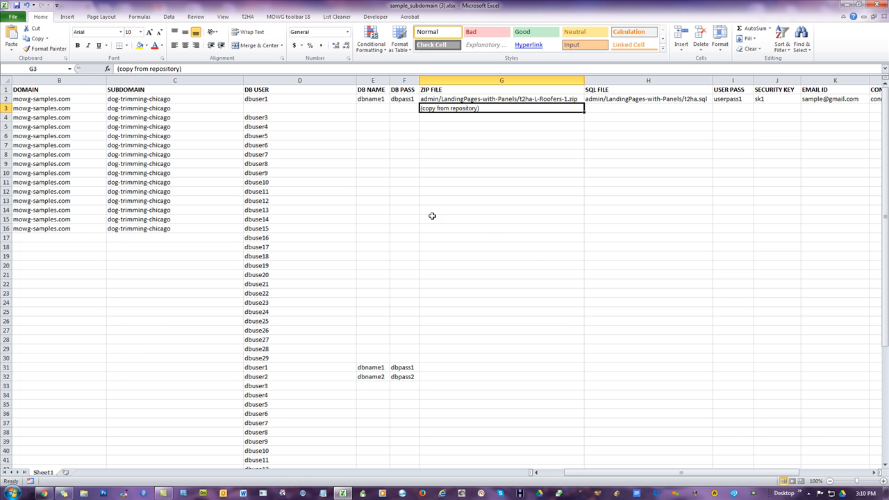
pyautogui.rightClick(471, 116)
pyautogui.click(494, 147)
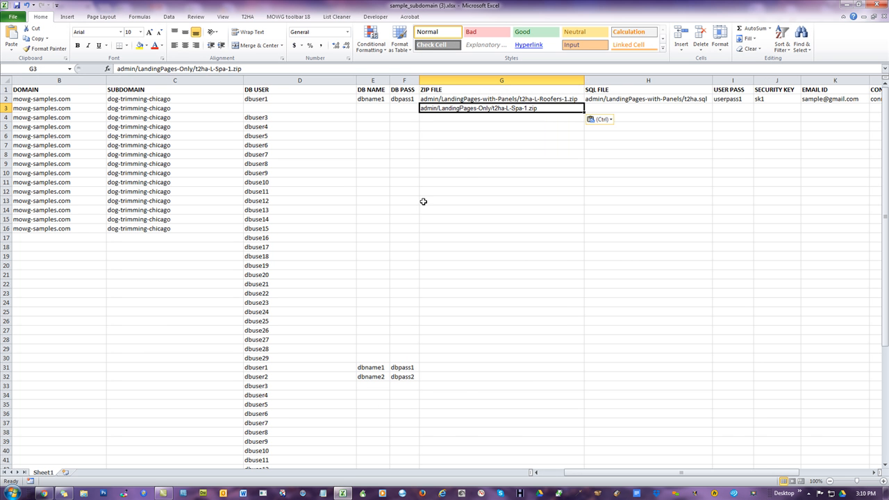
pyautogui.click(423, 202)
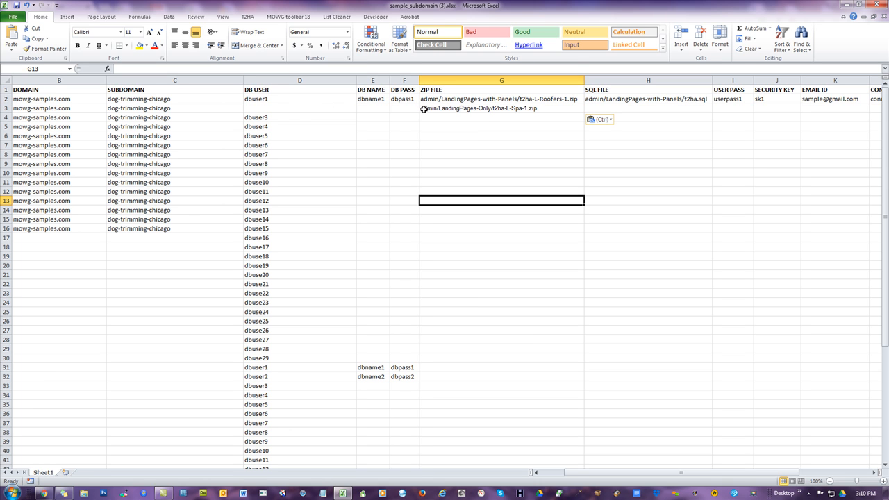
# - Fill the ZIP FILE column down to row 26 with the alternating Roofers and Spa zip paths from G2:G3
pyautogui.click(157, 111)
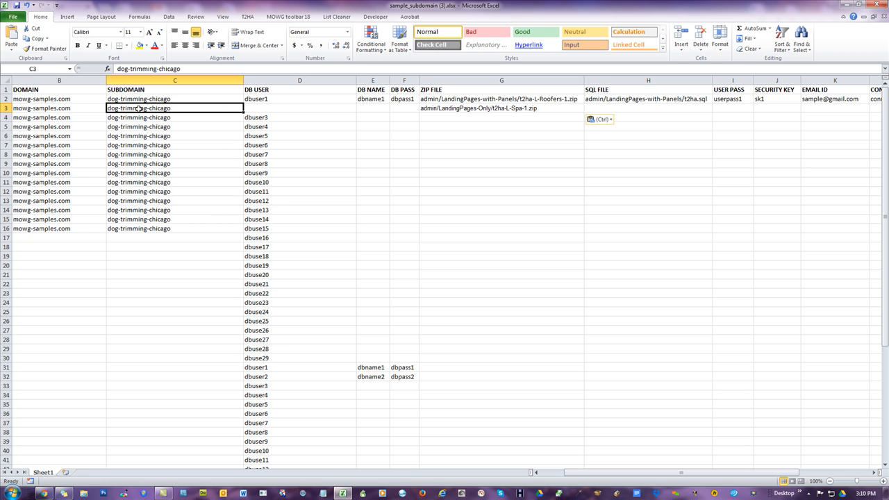
pyautogui.click(161, 99)
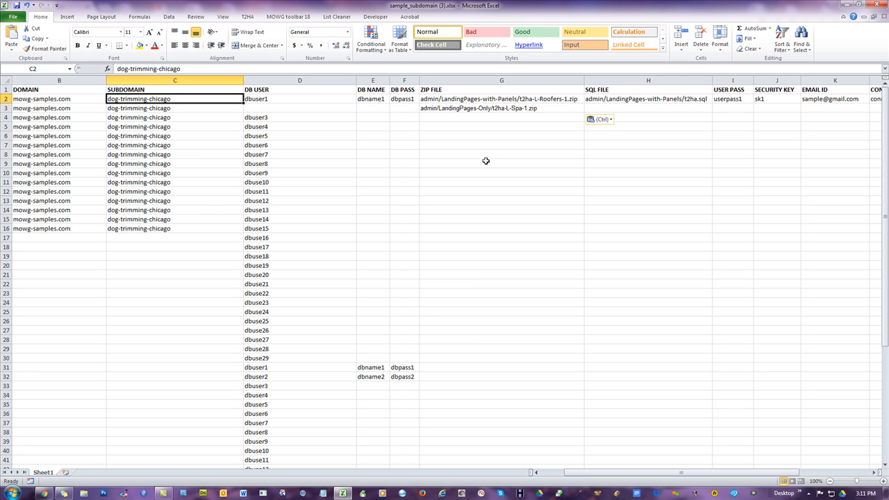
pyautogui.click(487, 100)
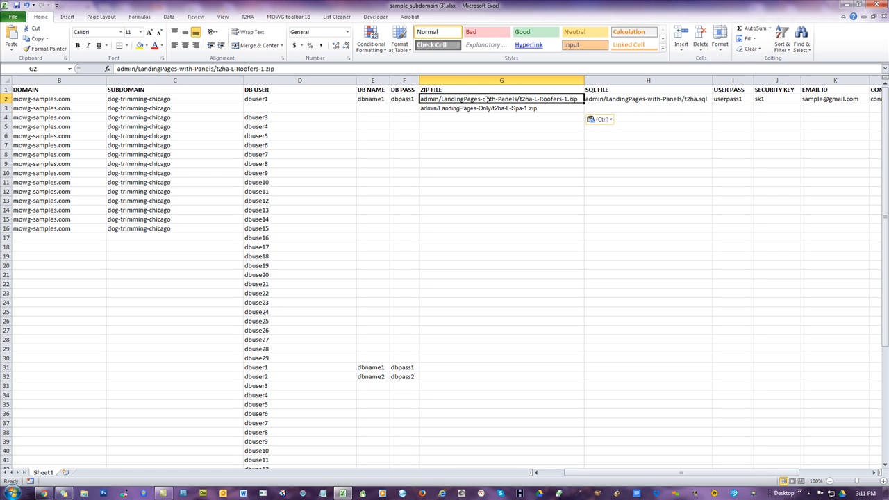
pyautogui.moveTo(487, 99); pyautogui.dragTo(490, 108)
pyautogui.moveTo(585, 113); pyautogui.dragTo(589, 321)
pyautogui.click(657, 203)
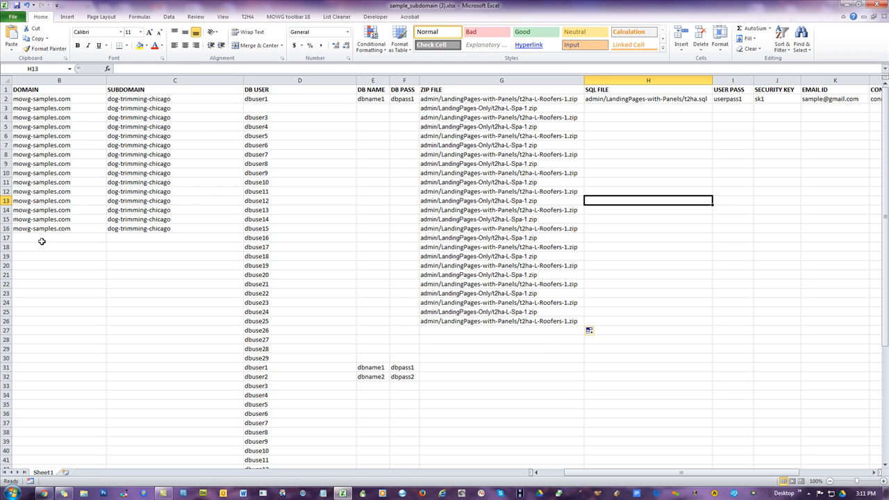
# - Review the filled rows across the SERVER through DATABASE RULES columns, selecting ranges to check which rows hold data
pyautogui.moveTo(604, 476); pyautogui.dragTo(546, 478)
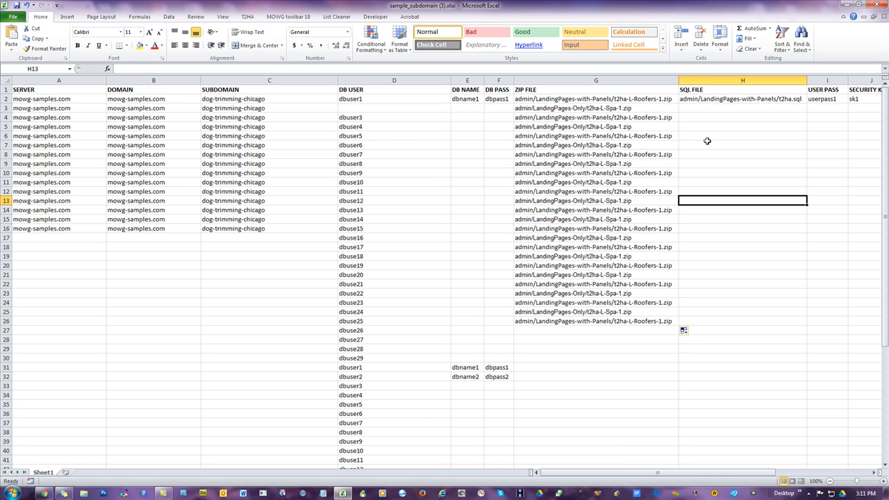
pyautogui.click(723, 99)
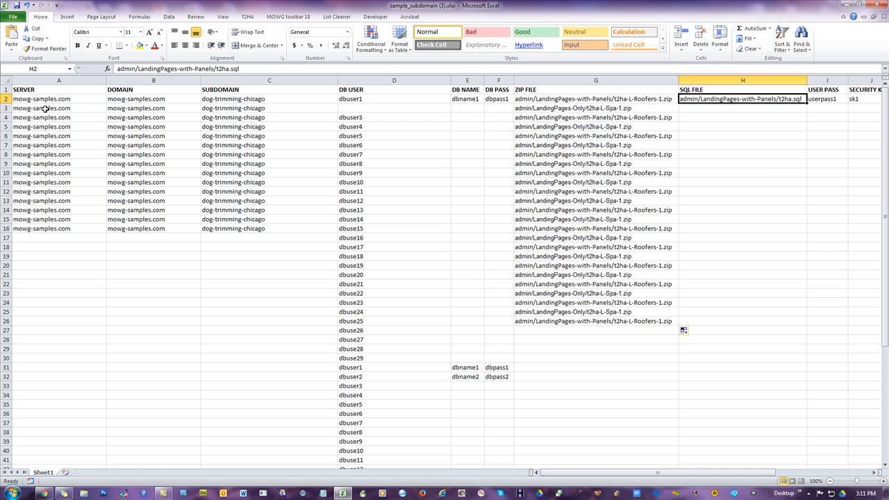
pyautogui.moveTo(41, 91); pyautogui.dragTo(804, 334)
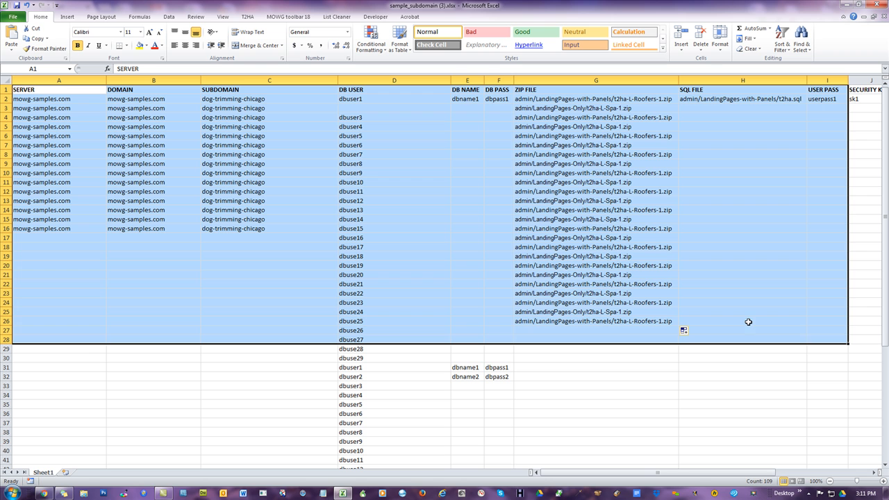
pyautogui.moveTo(85, 350); pyautogui.dragTo(816, 457)
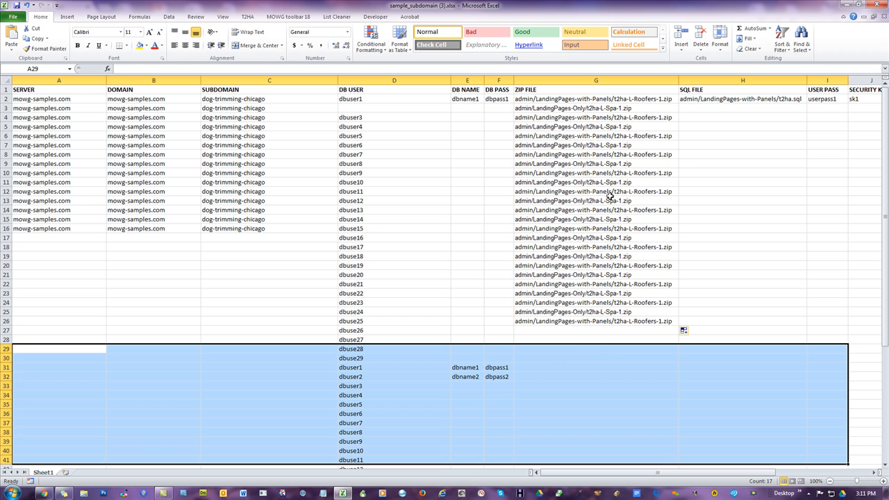
pyautogui.click(611, 164)
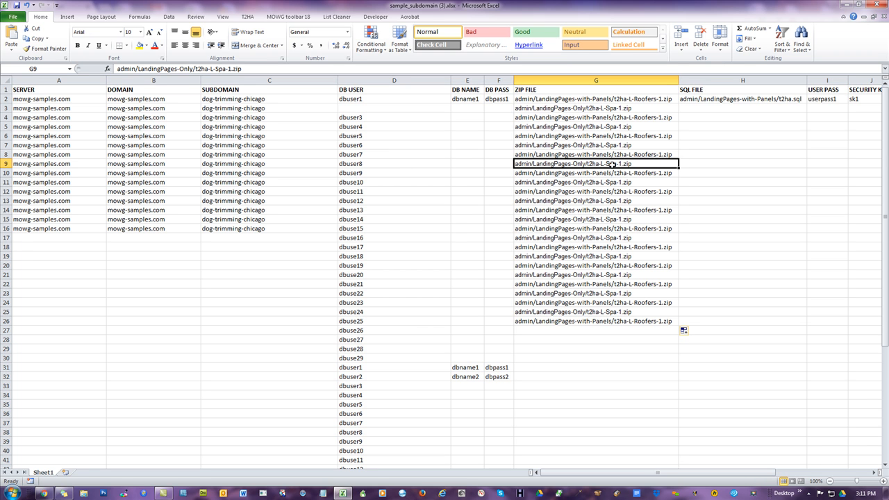
pyautogui.moveTo(591, 367); pyautogui.dragTo(591, 451)
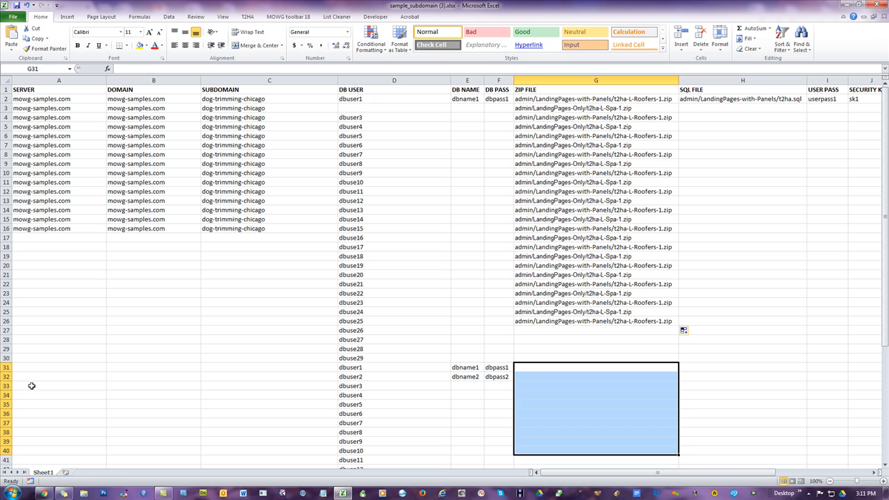
pyautogui.moveTo(36, 375); pyautogui.dragTo(774, 455)
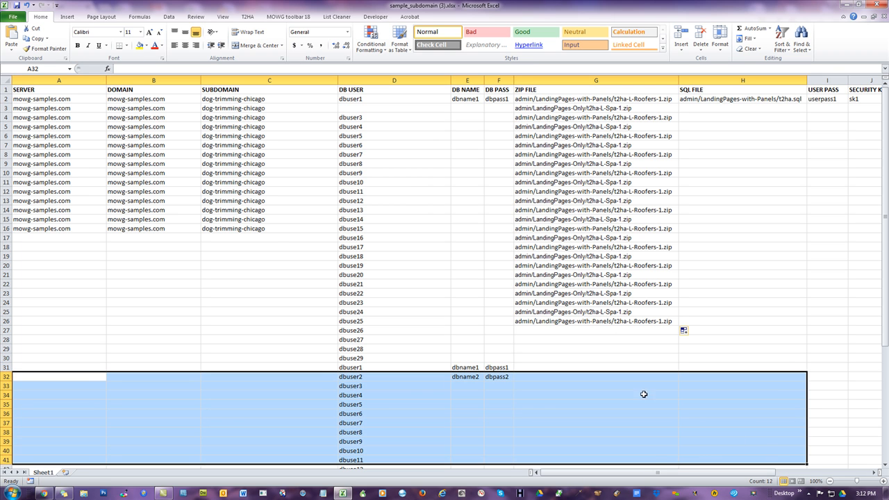
pyautogui.click(7, 90)
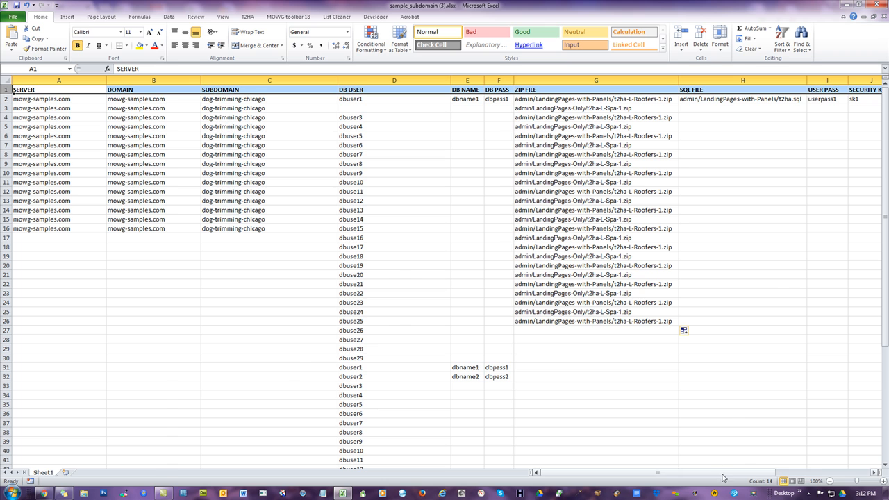
pyautogui.moveTo(723, 477); pyautogui.dragTo(763, 479)
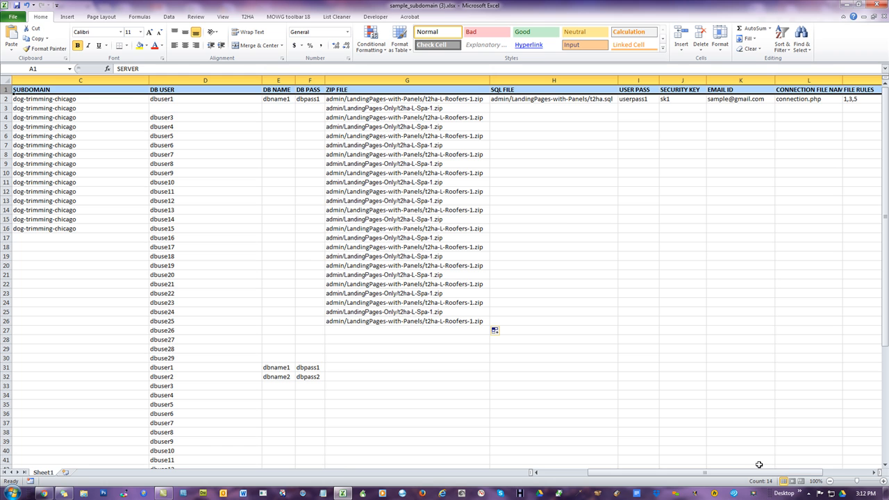
pyautogui.moveTo(760, 473); pyautogui.dragTo(546, 473)
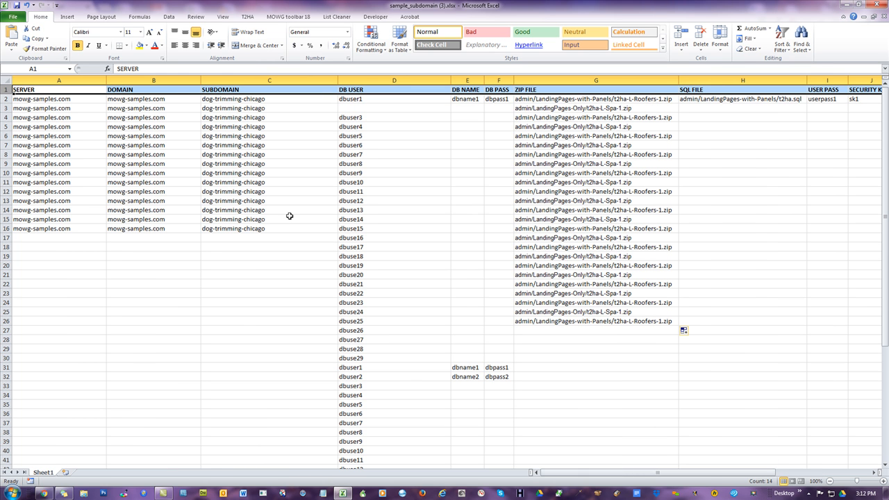
pyautogui.click(63, 91)
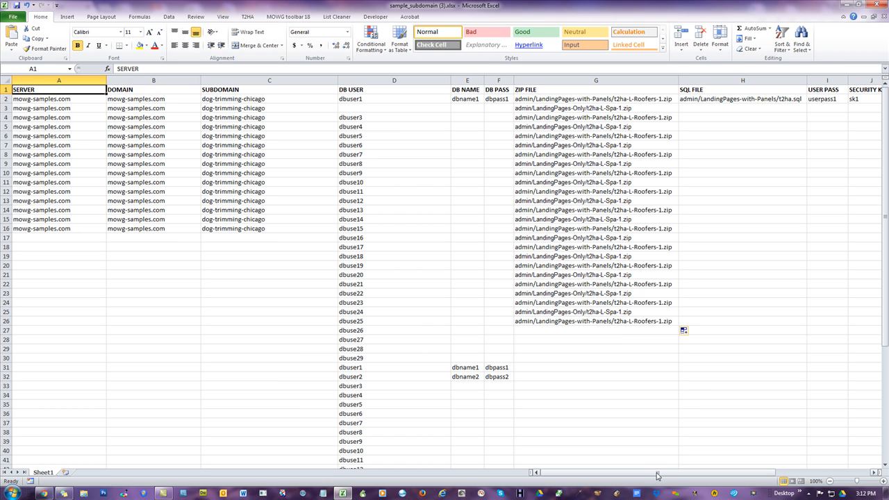
pyautogui.moveTo(657, 476); pyautogui.dragTo(598, 479)
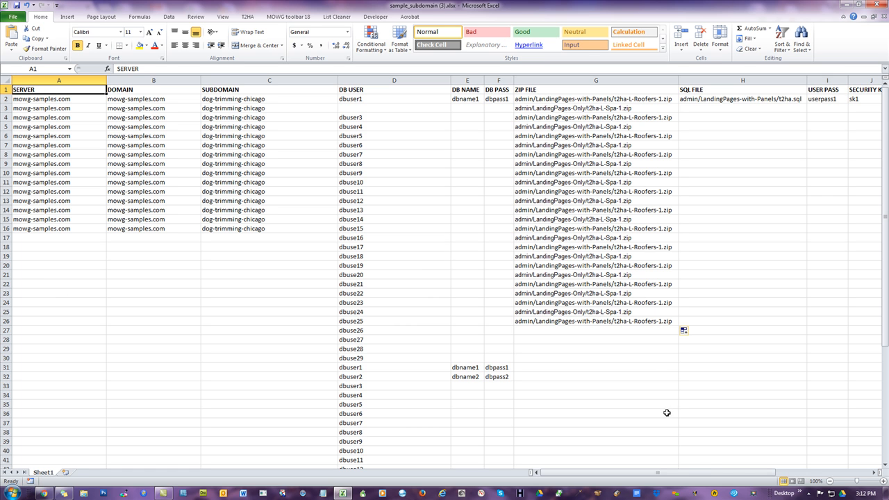
pyautogui.moveTo(688, 476); pyautogui.dragTo(708, 475)
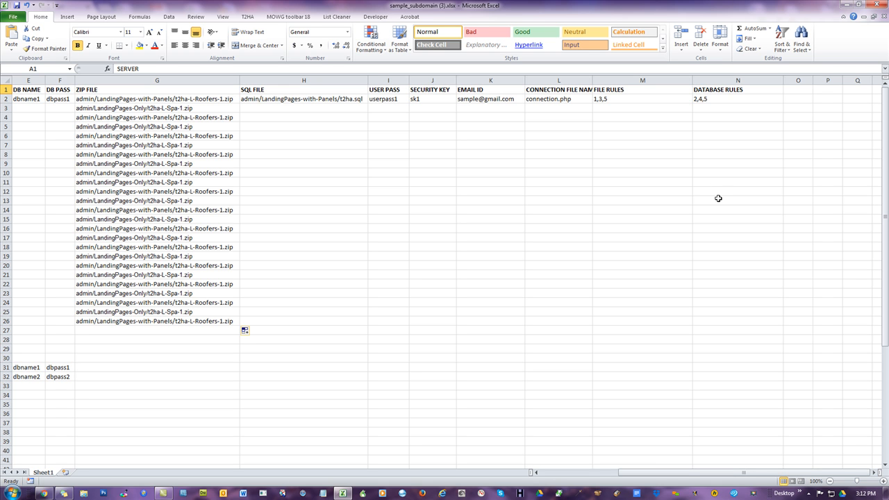
# - Examine the header row and row 2 sample values, including the DB USER, DB NAME, DB PASS, SQL FILE and USER PASS cells
pyautogui.keyDown('shift'); pyautogui.click(718, 199); pyautogui.keyUp('shift')
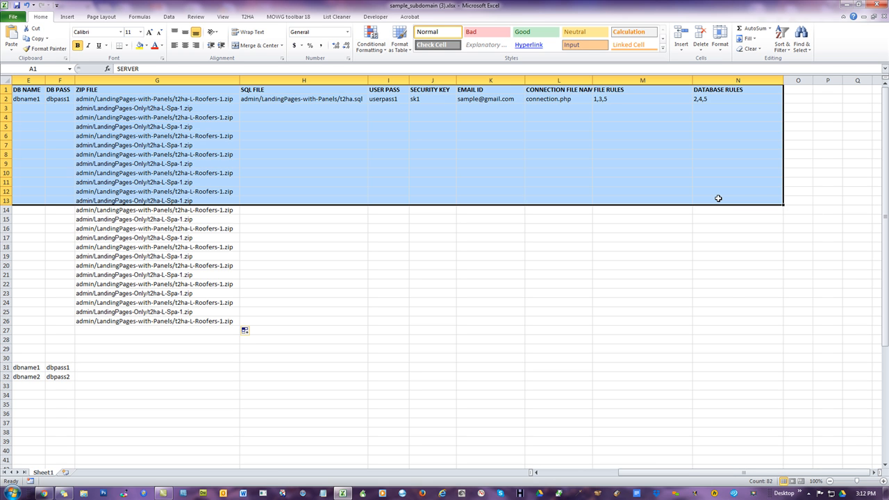
pyautogui.keyDown('shift'); pyautogui.click(727, 350); pyautogui.keyUp('shift')
pyautogui.keyDown('shift'); pyautogui.click(737, 420); pyautogui.keyUp('shift')
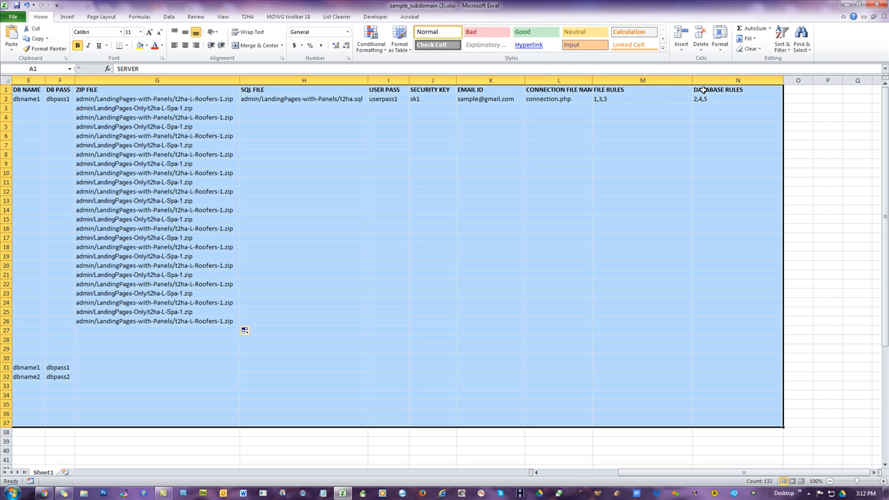
pyautogui.click(556, 88)
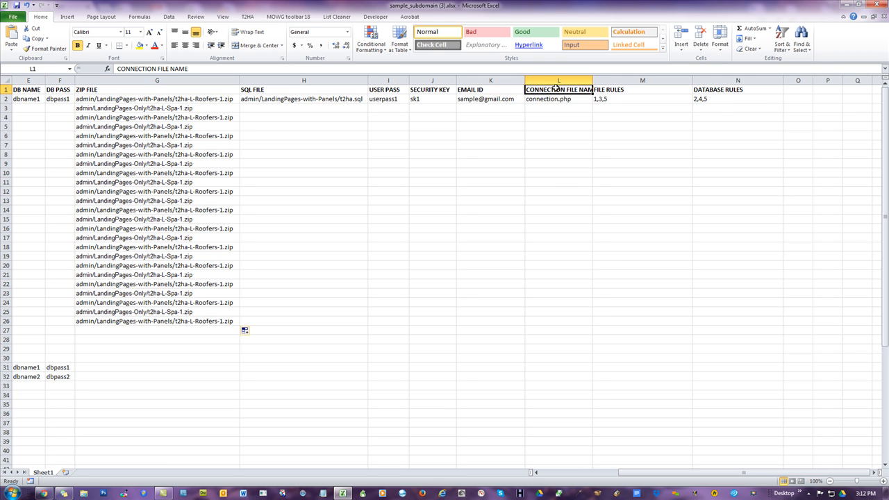
pyautogui.click(570, 414)
pyautogui.moveTo(646, 477); pyautogui.dragTo(536, 472)
pyautogui.keyDown('shift'); pyautogui.click(46, 89); pyautogui.keyUp('shift')
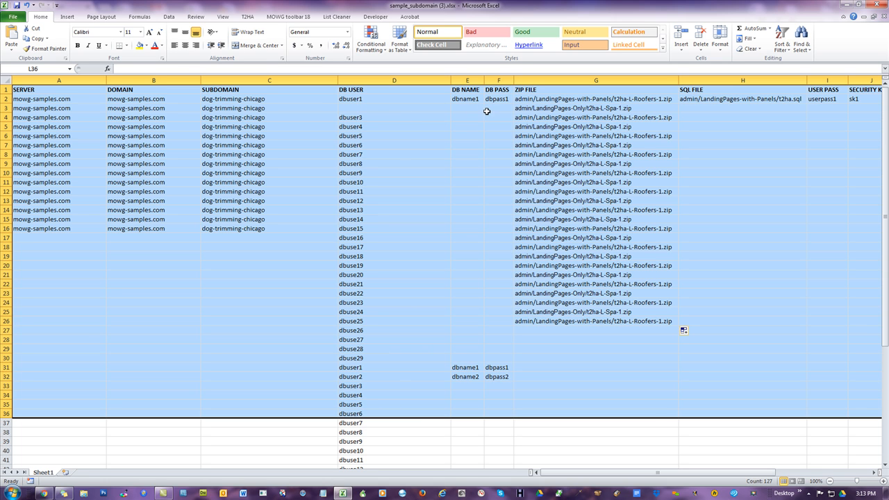
pyautogui.click(537, 109)
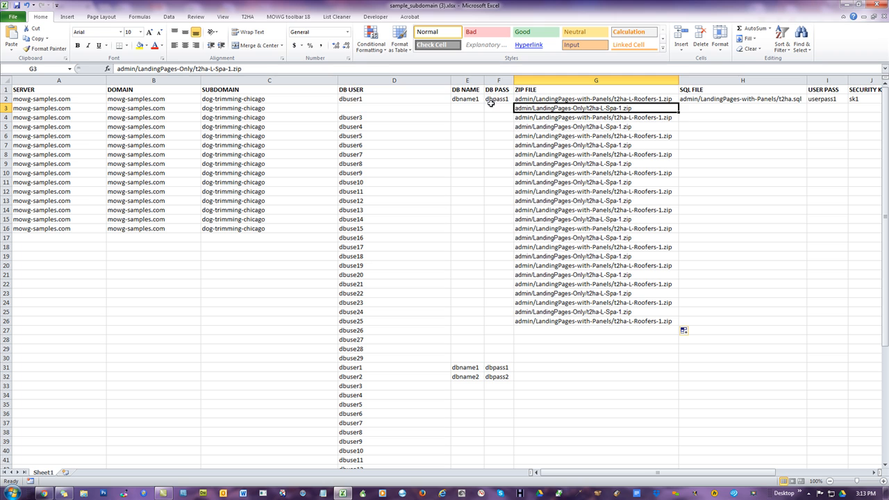
pyautogui.moveTo(497, 90); pyautogui.dragTo(407, 125)
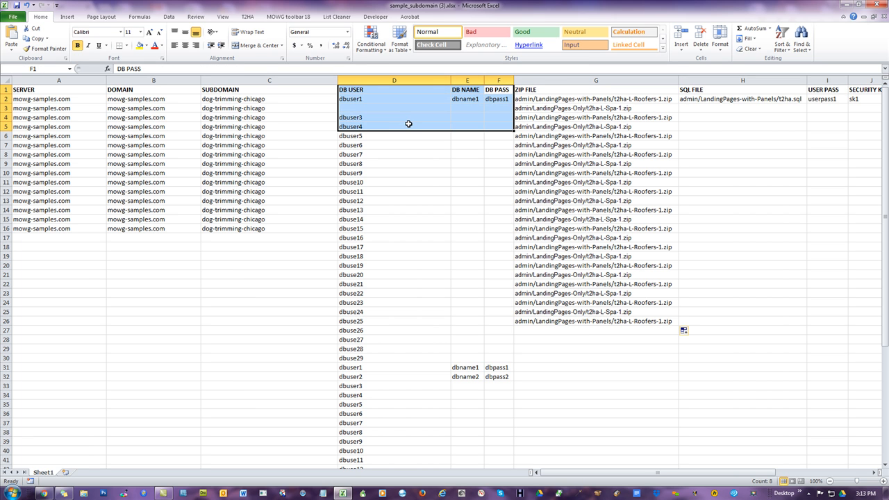
pyautogui.click(707, 101)
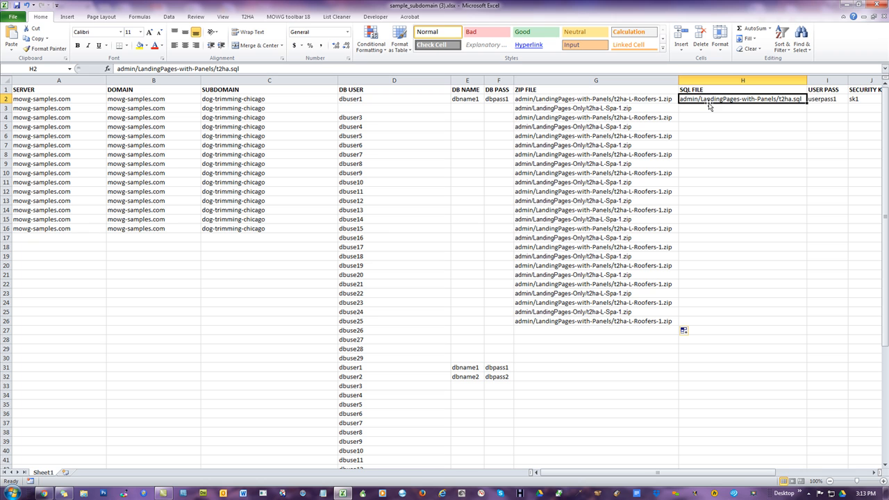
pyautogui.moveTo(379, 100); pyautogui.dragTo(514, 101)
pyautogui.click(682, 101)
pyautogui.moveTo(380, 97); pyautogui.dragTo(494, 99)
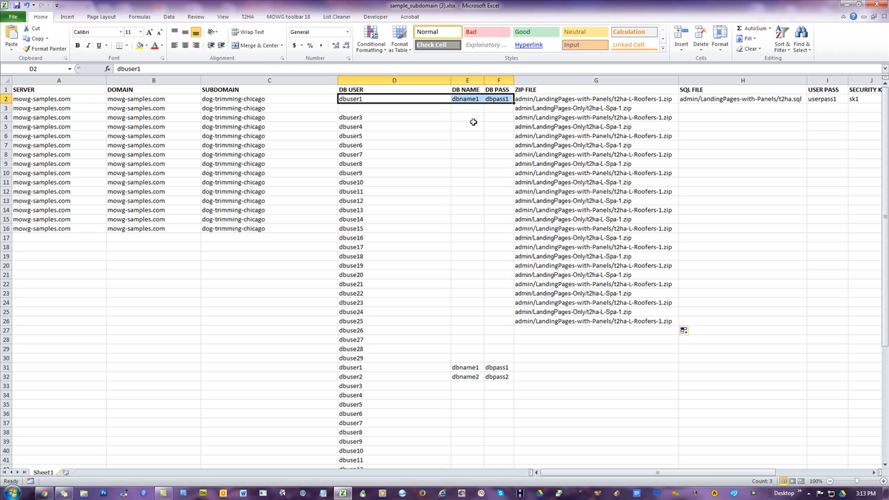
pyautogui.click(833, 97)
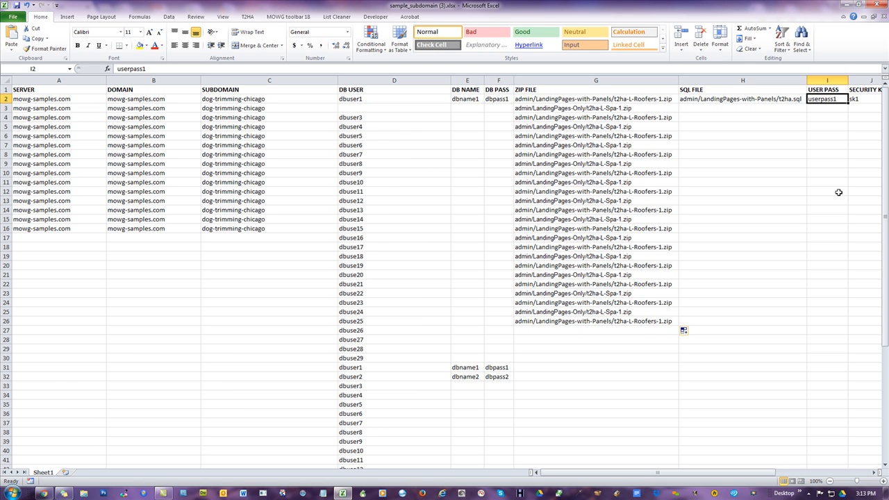
# - Inspect the ZIP FILE, SQL FILE, SECURITY KEY and EMAIL ID cells in rows 2 and 3, scrolling across the sheet
pyautogui.click(637, 109)
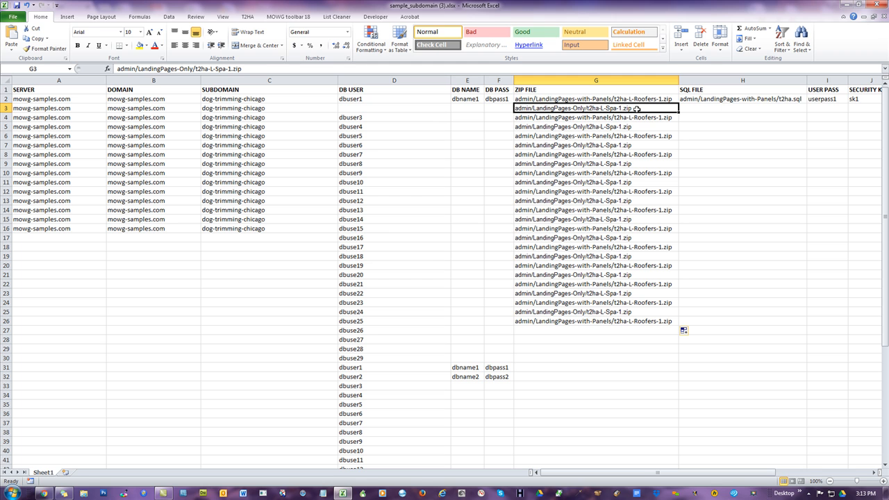
pyautogui.click(811, 98)
pyautogui.click(785, 99)
pyautogui.click(825, 101)
pyautogui.click(785, 98)
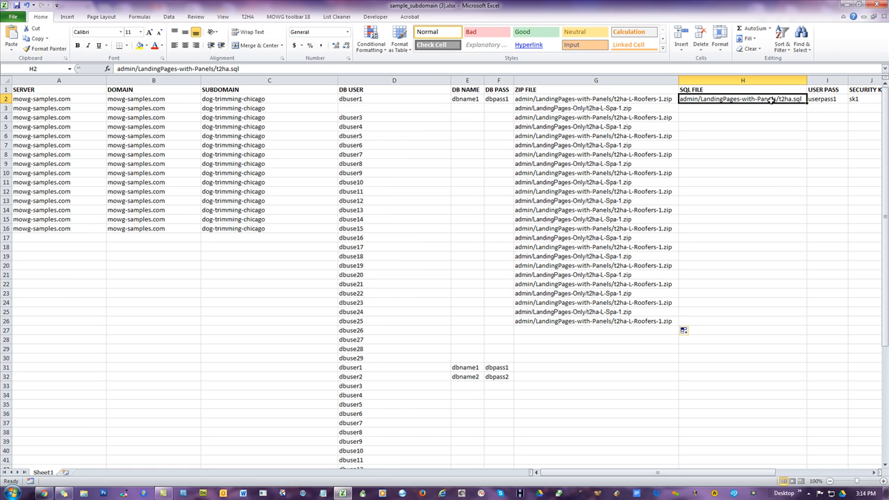
pyautogui.moveTo(749, 474); pyautogui.dragTo(792, 480)
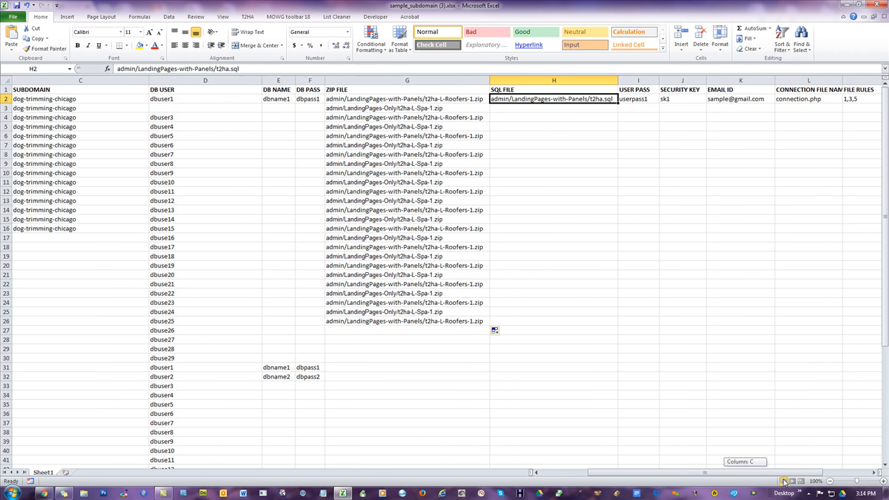
pyautogui.click(690, 100)
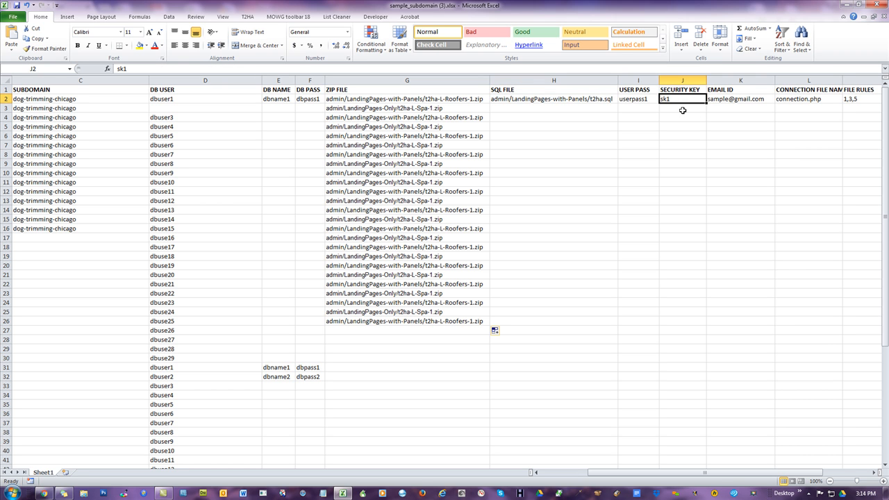
pyautogui.click(452, 109)
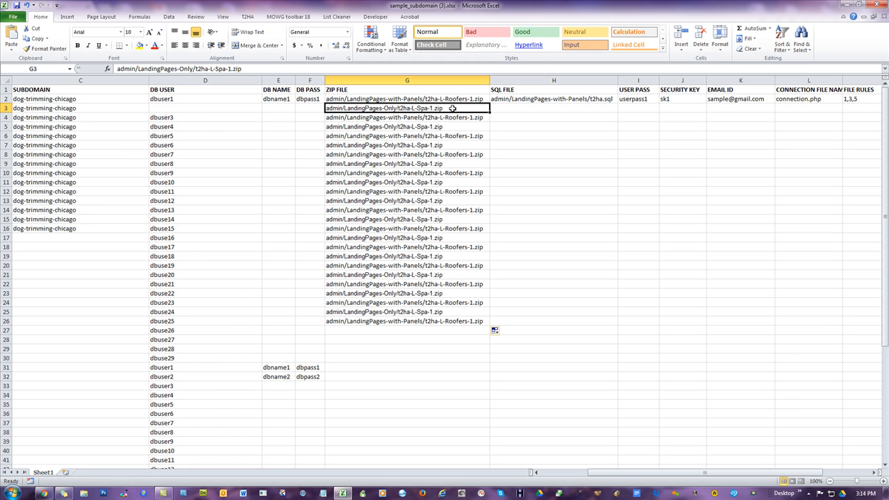
pyautogui.click(681, 109)
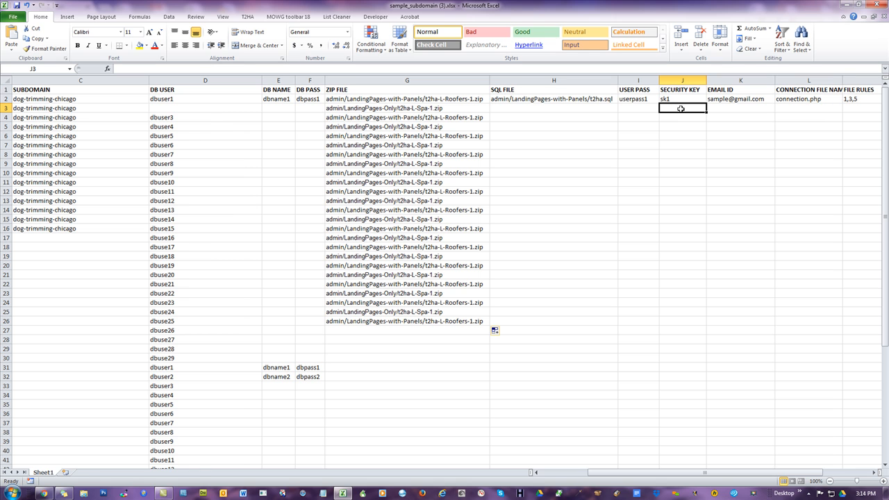
pyautogui.click(739, 109)
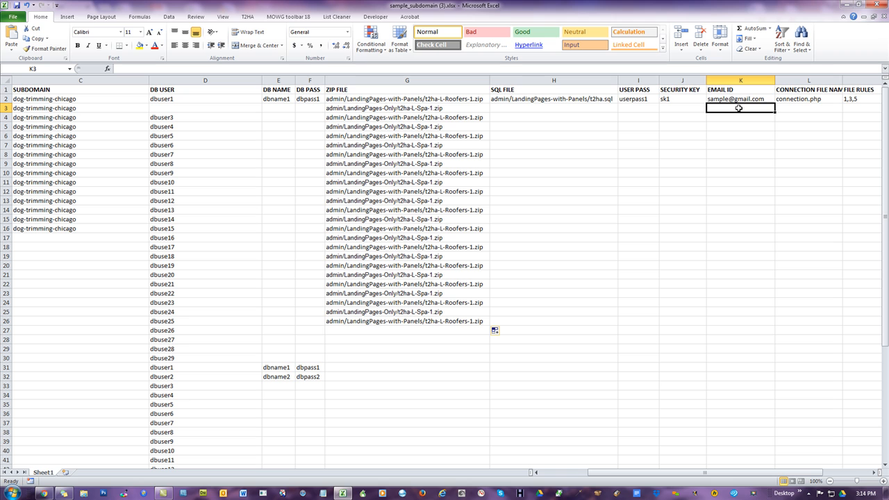
pyautogui.click(739, 99)
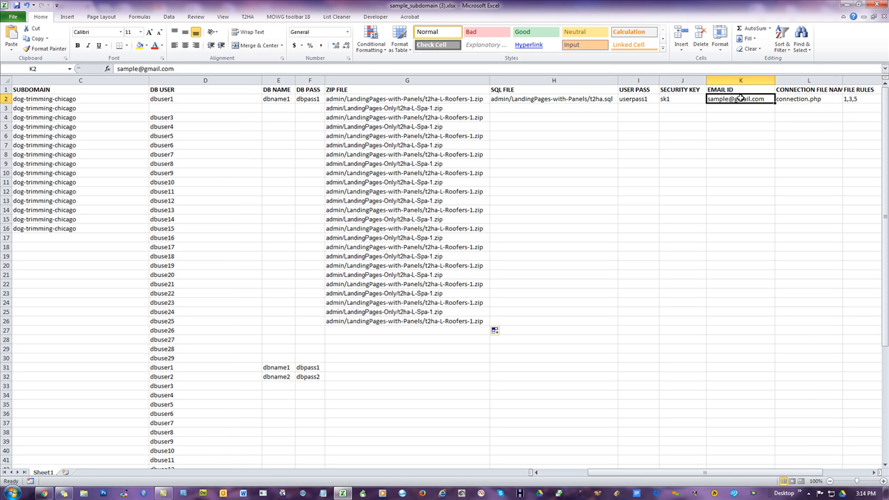
pyautogui.click(597, 101)
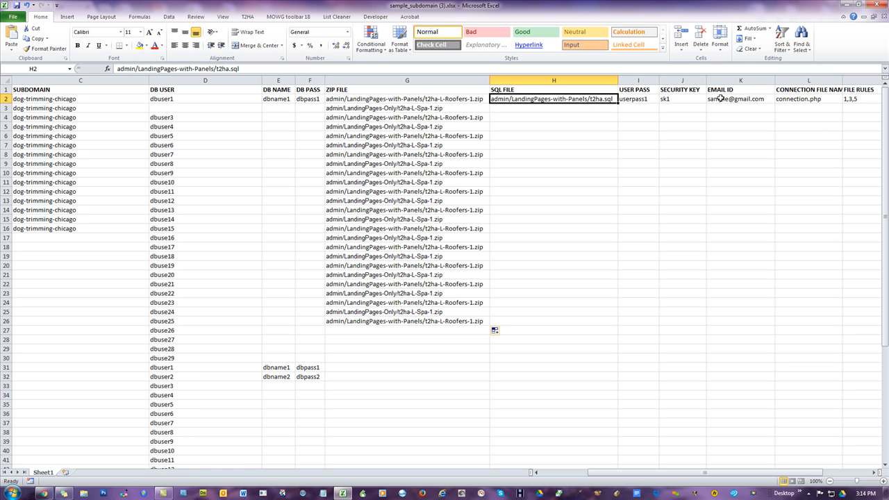
pyautogui.click(421, 108)
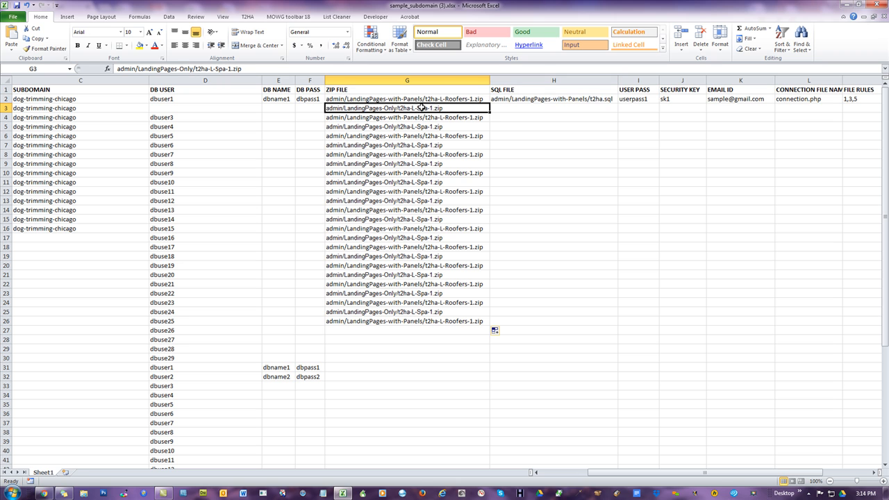
pyautogui.click(740, 100)
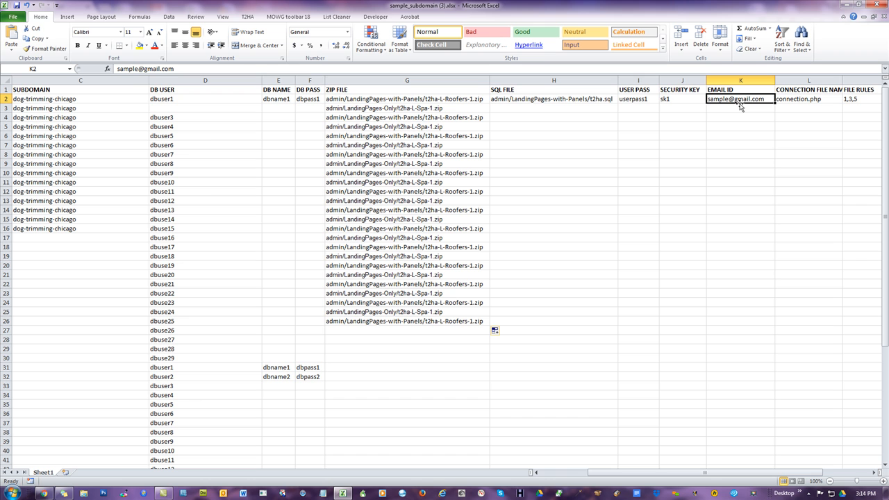
pyautogui.moveTo(711, 474); pyautogui.dragTo(664, 478)
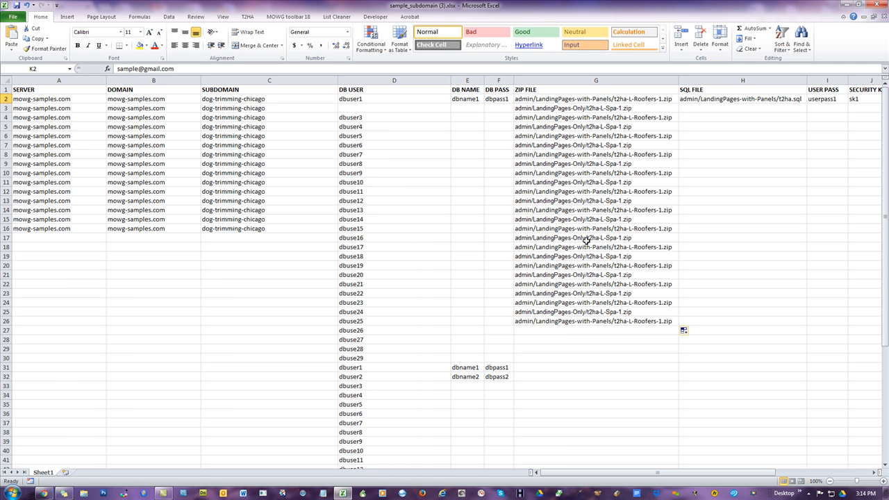
# - Fill the ZIP FILE column from G2 to G21 with the admin/LandingPages-Only/t2ha-L-Spa-1.zip path
pyautogui.click(602, 107)
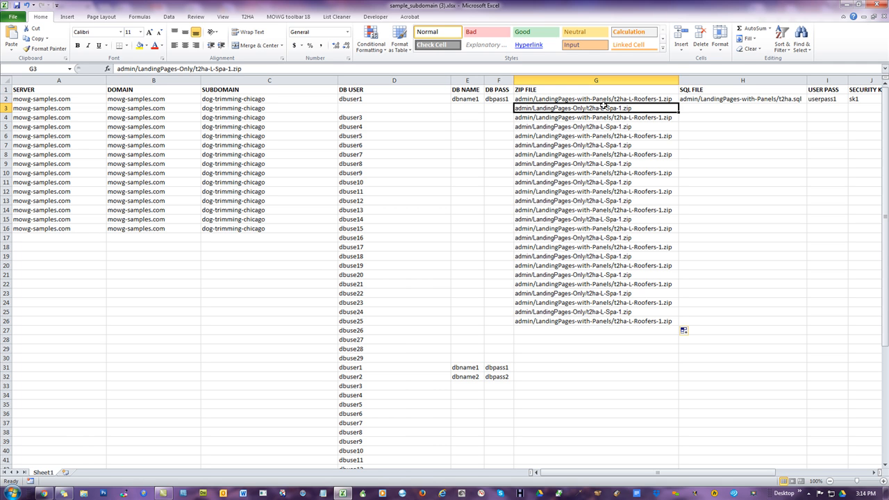
pyautogui.moveTo(679, 111); pyautogui.dragTo(679, 268)
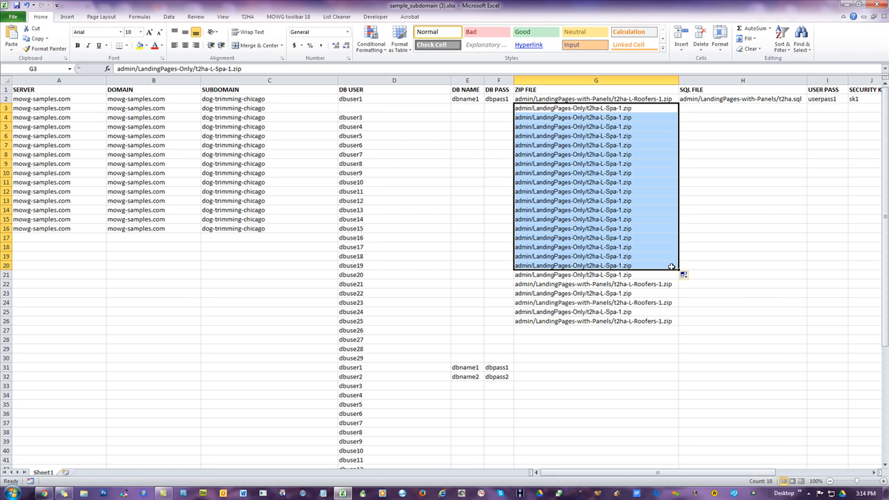
pyautogui.moveTo(679, 270); pyautogui.dragTo(675, 98)
pyautogui.click(706, 172)
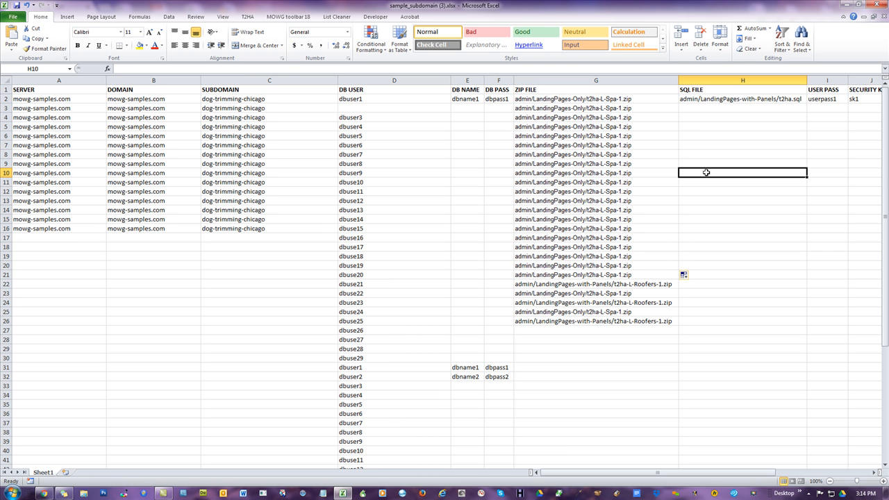
# - Clear the DB USER, DB NAME and DB PASS entries in rows 2 through 33
pyautogui.click(463, 100)
pyautogui.moveTo(368, 99); pyautogui.dragTo(485, 376)
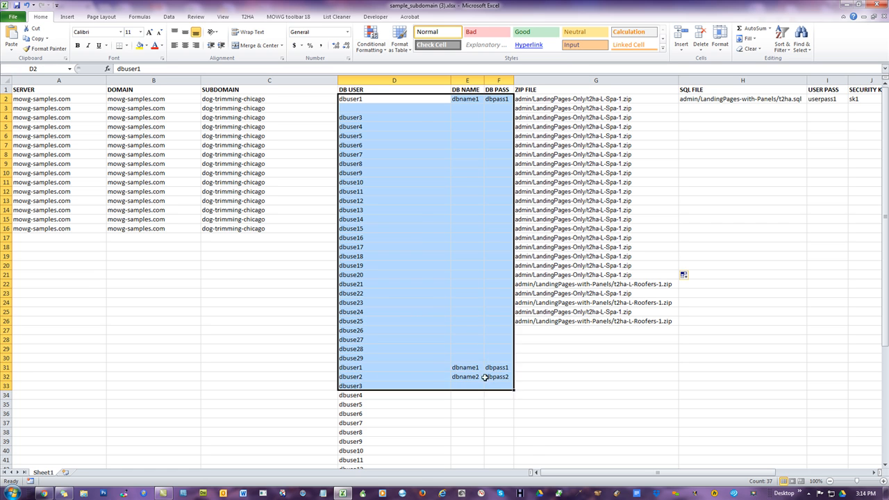
pyautogui.rightClick(446, 282)
pyautogui.click(473, 360)
pyautogui.click(236, 302)
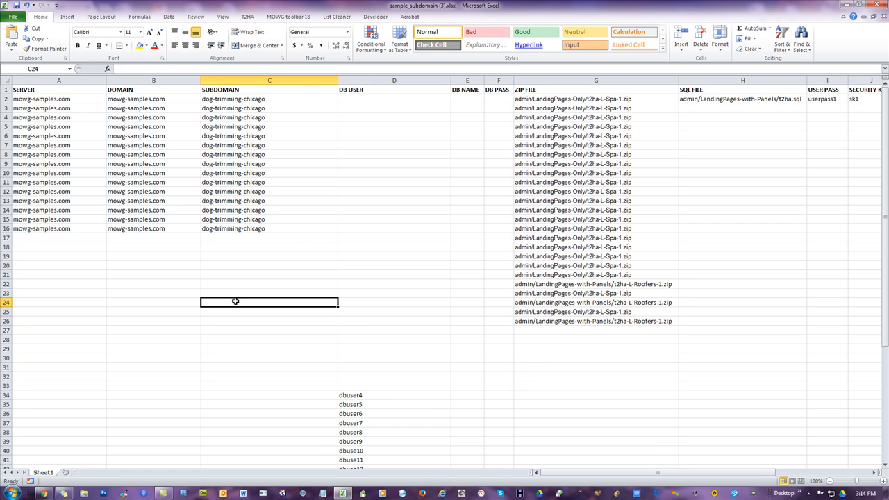
# - Enter subdomain1 in SUBDOMAIN cell C2 and fill the series down to subdomain15 in row 16
pyautogui.click(232, 99)
pyautogui.write('subdomains')
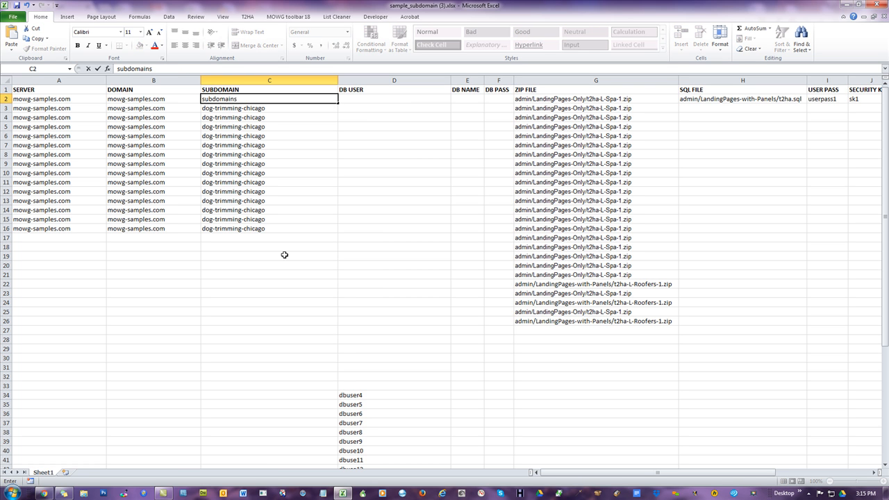
pyautogui.click(310, 271)
pyautogui.click(289, 98)
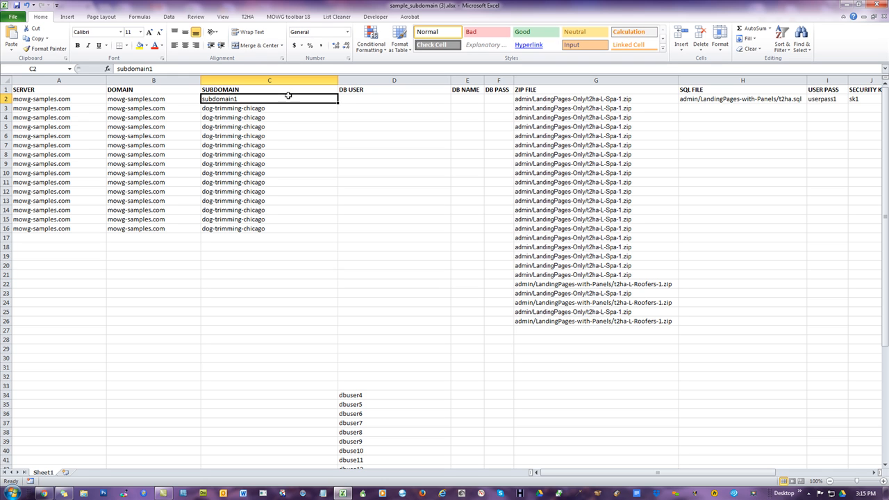
pyautogui.moveTo(339, 104); pyautogui.dragTo(327, 237)
pyautogui.click(249, 312)
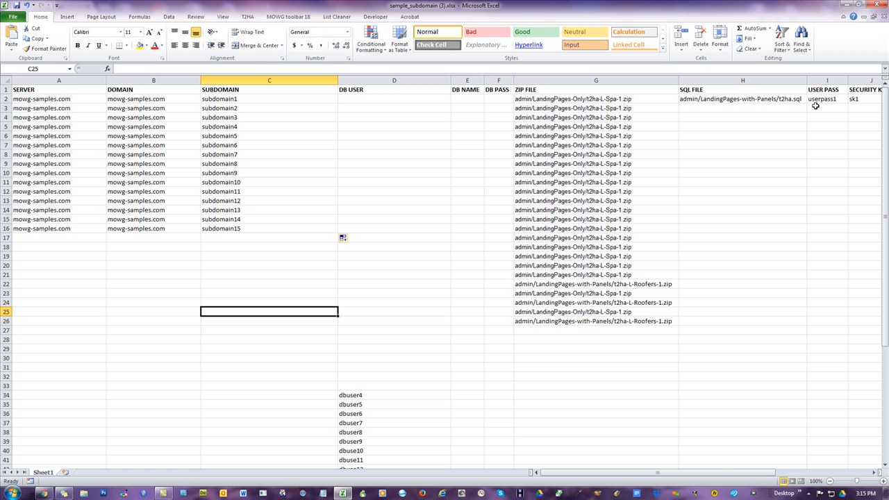
# - Copy the range A1:G16 containing headers and the fifteen subdomain rows
pyautogui.click(75, 90)
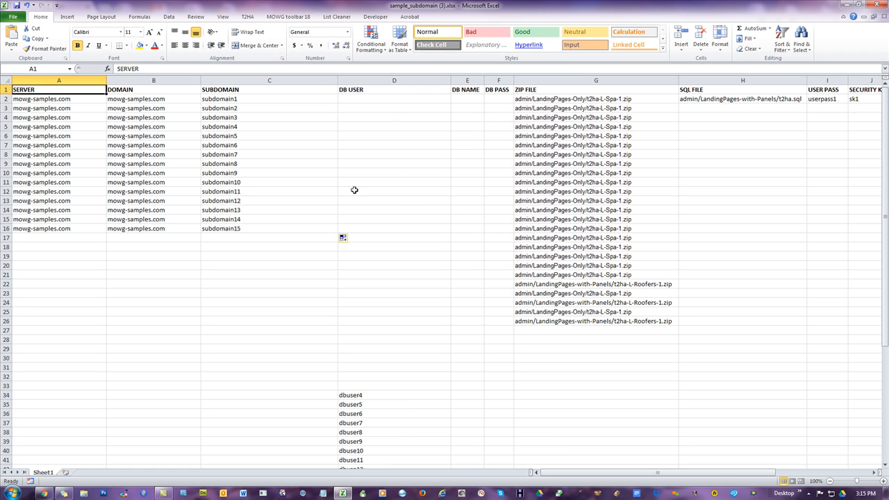
pyautogui.keyDown('shift'); pyautogui.click(551, 229); pyautogui.keyUp('shift')
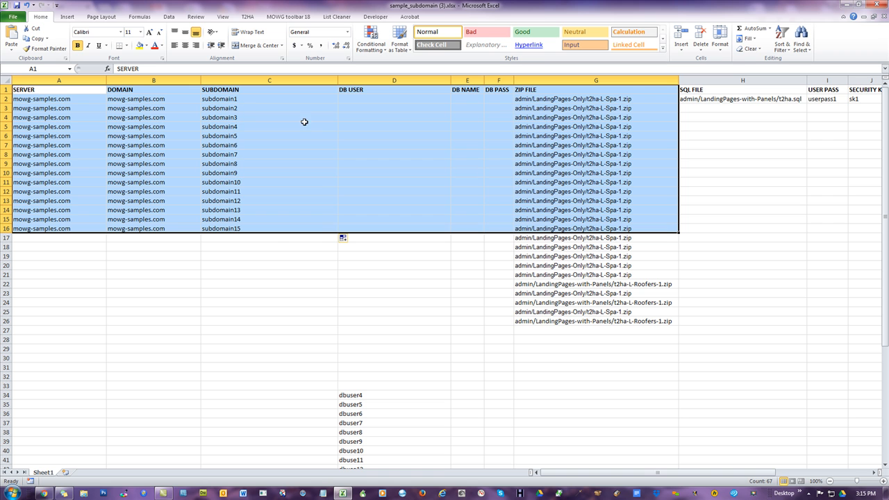
pyautogui.rightClick(228, 125)
pyautogui.click(263, 141)
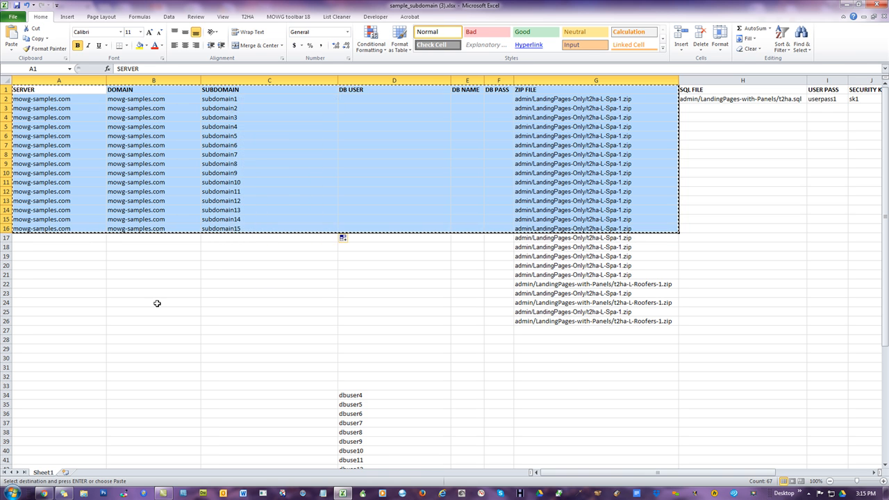
# - Switch to the browser, open Batch Installation under Installation Options, and paste the copied data into the upload box
pyautogui.click(44, 493)
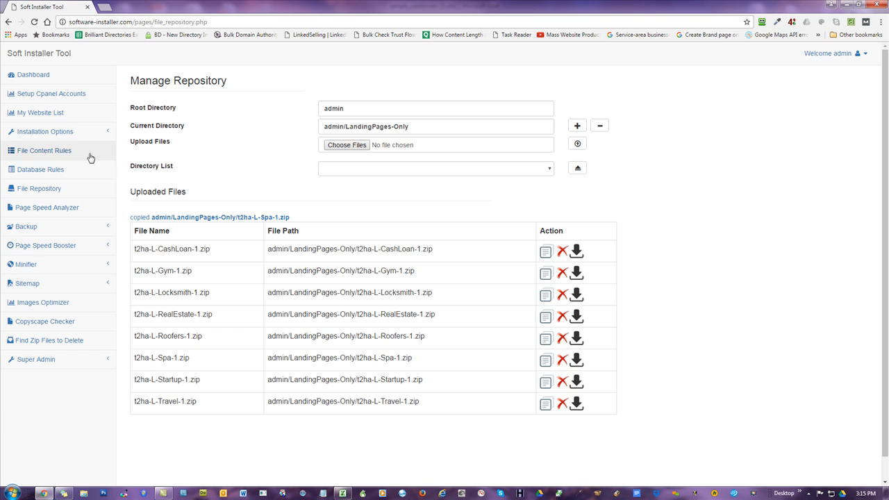
pyautogui.click(43, 132)
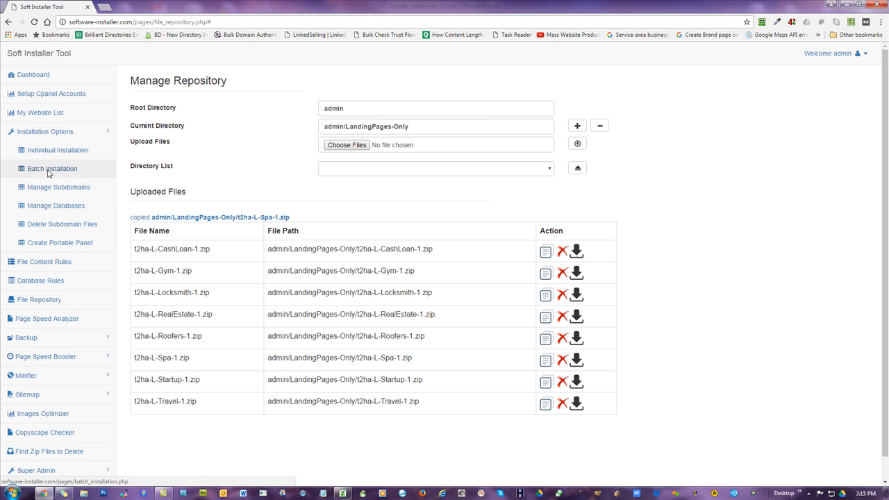
pyautogui.click(43, 170)
pyautogui.rightClick(334, 159)
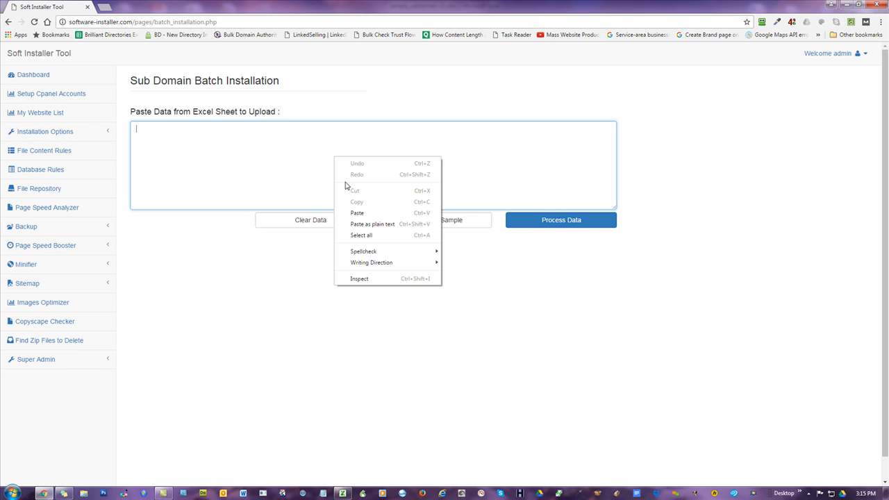
pyautogui.click(367, 211)
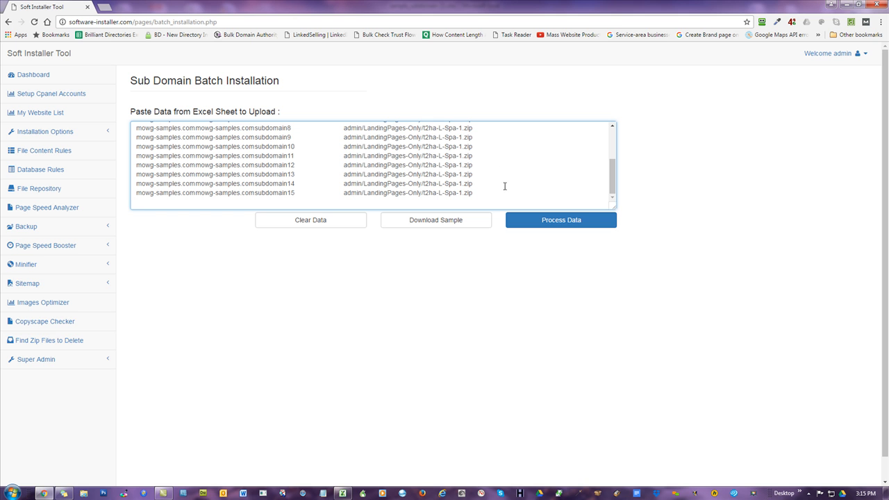
# - Process the pasted data and start installing the verified subdomains, confirming the prompt
pyautogui.click(536, 220)
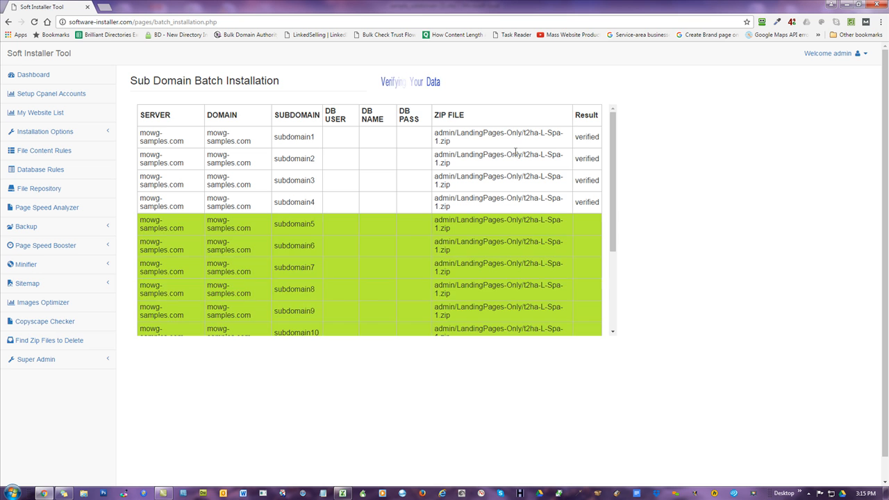
pyautogui.scroll(-4, 567, 185)
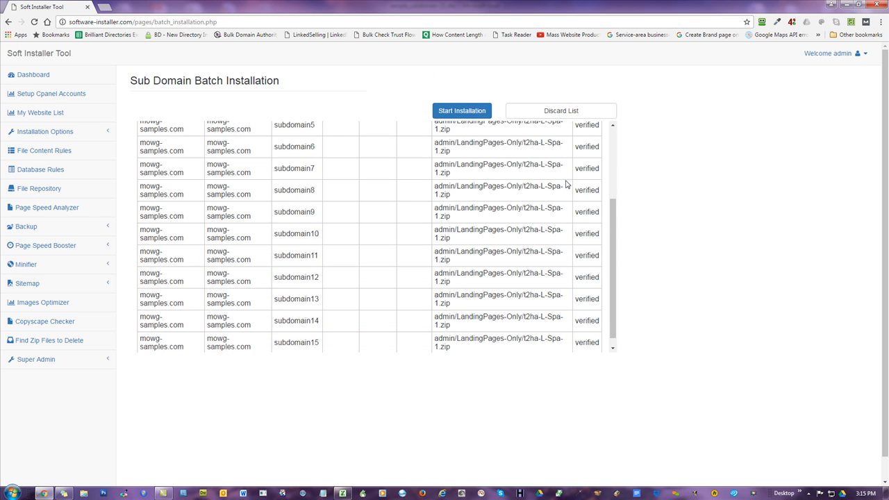
pyautogui.scroll(1, 538, 236)
pyautogui.scroll(4, 538, 237)
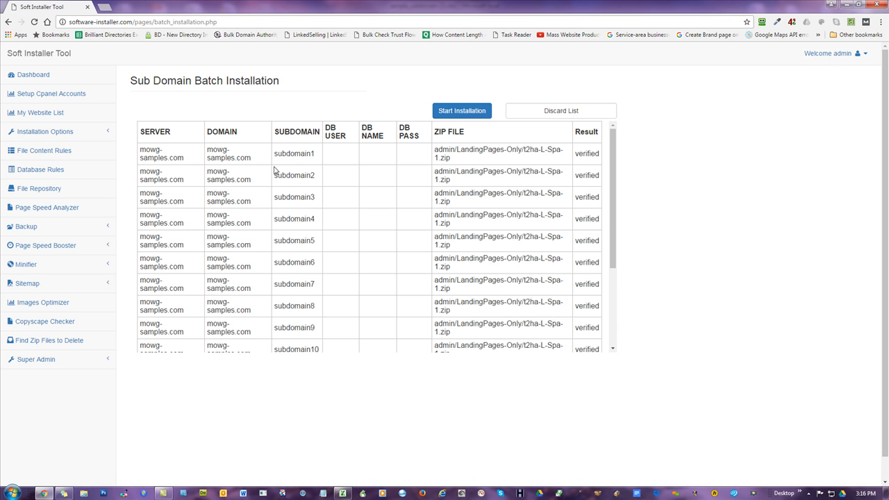
pyautogui.click(446, 114)
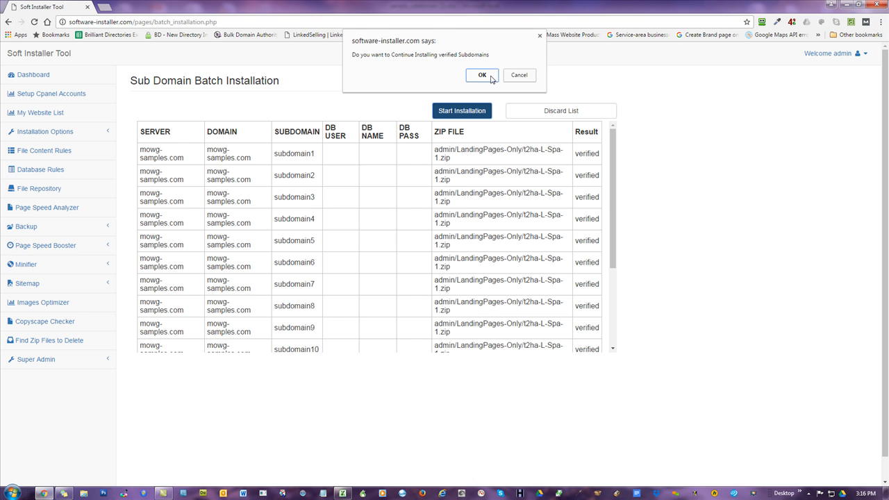
pyautogui.click(488, 77)
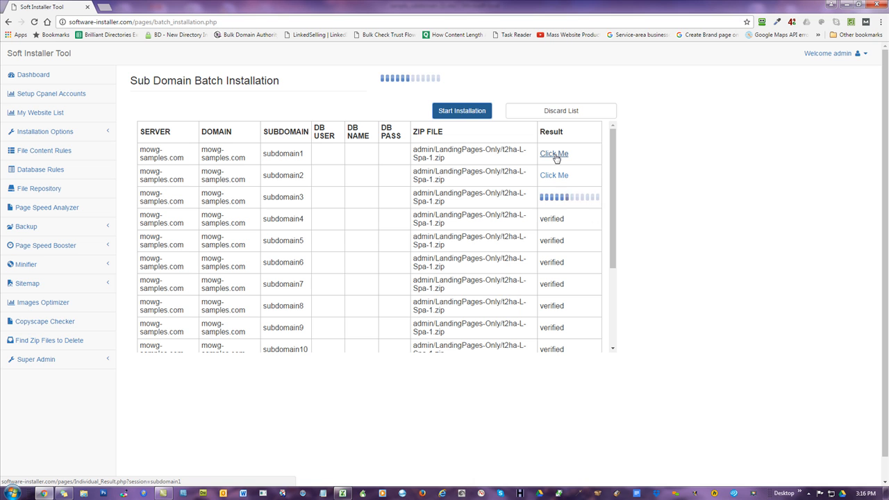
# - Open subdomain1's installation result in a new tab and switch to it
pyautogui.rightClick(555, 159)
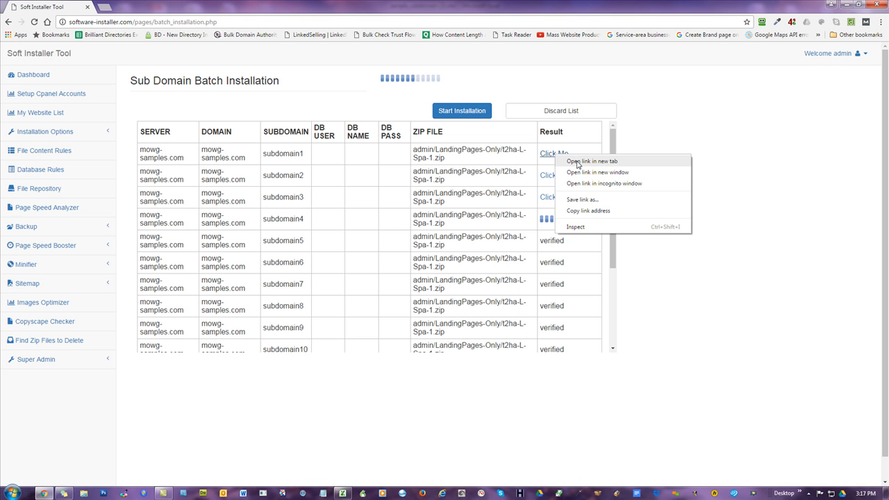
pyautogui.click(578, 162)
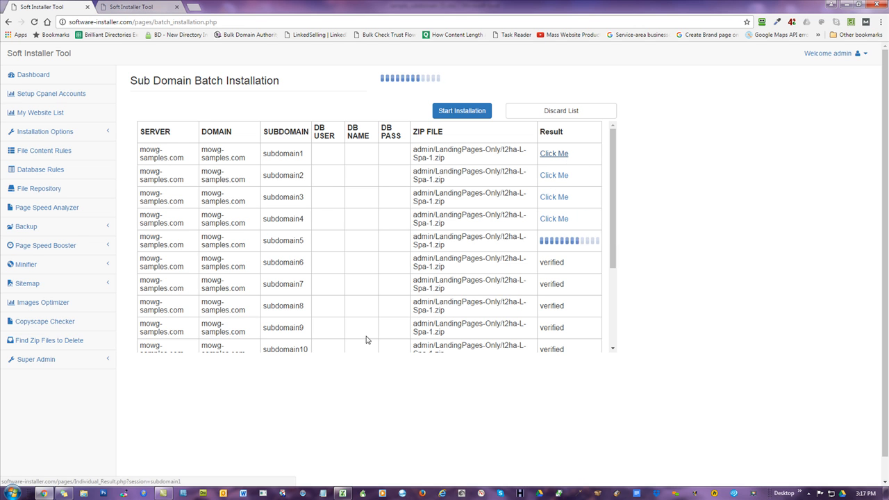
pyautogui.click(150, 9)
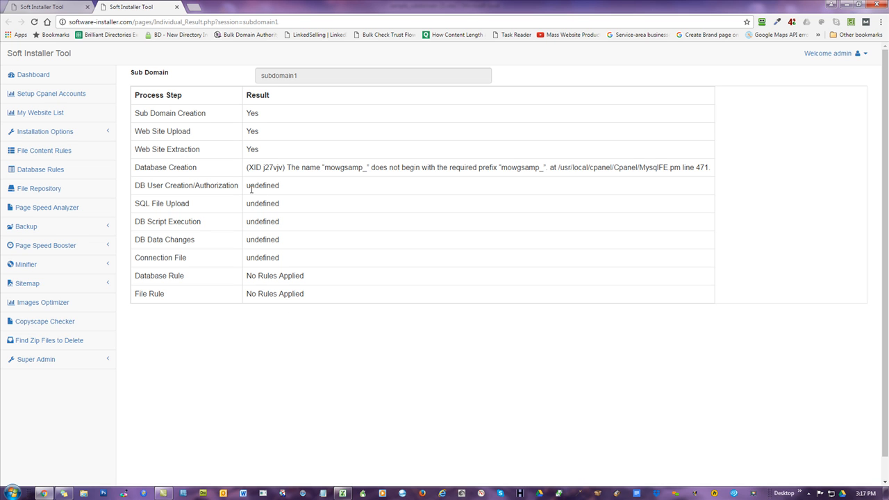
# - Open subdomain1.mowg-samples.com in a new browser tab to check the installed site
pyautogui.click(73, 7)
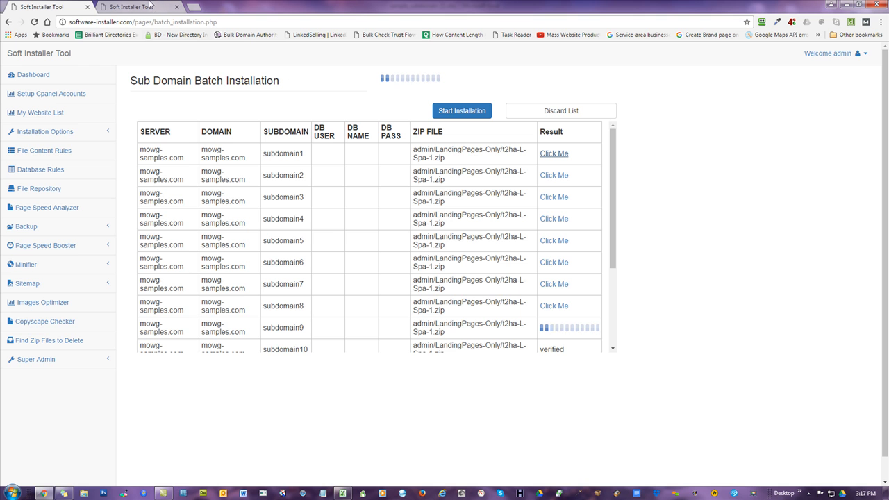
pyautogui.click(197, 8)
pyautogui.write('sub')
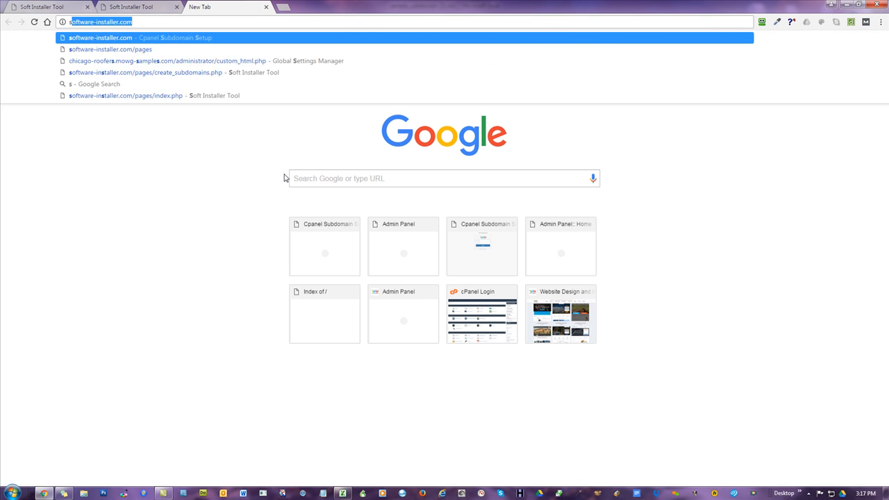
pyautogui.write('domain1')
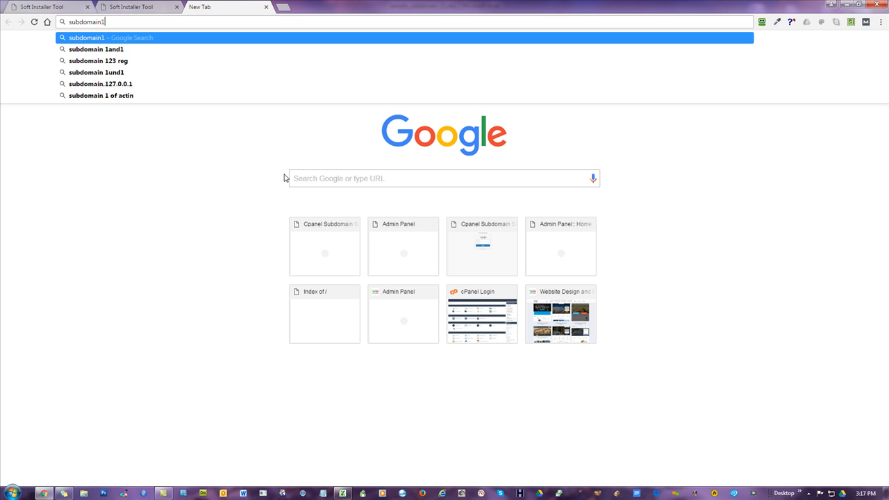
pyautogui.write('.mowg-samples.com')
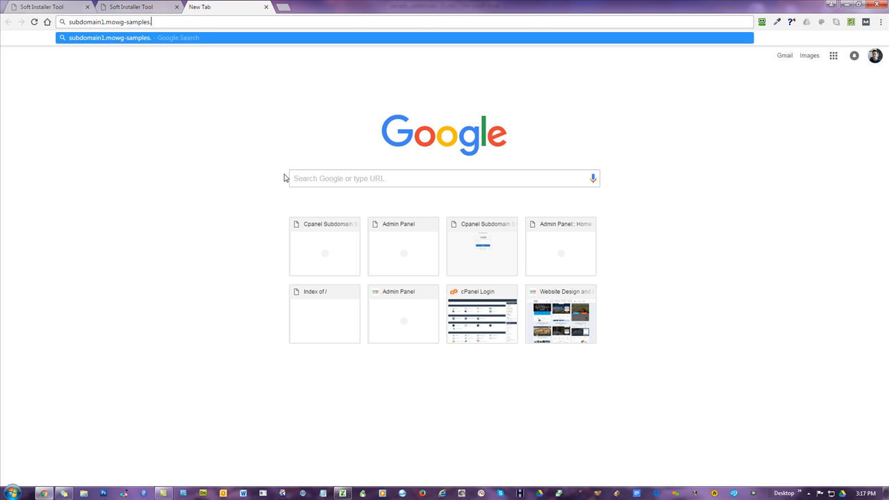
pyautogui.press('Return')
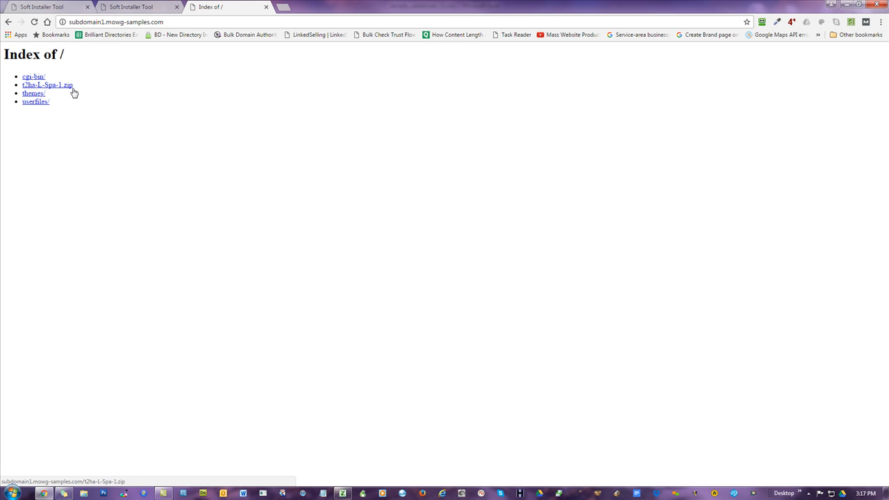
pyautogui.moveTo(75, 87); pyautogui.dragTo(23, 92)
pyautogui.click(92, 107)
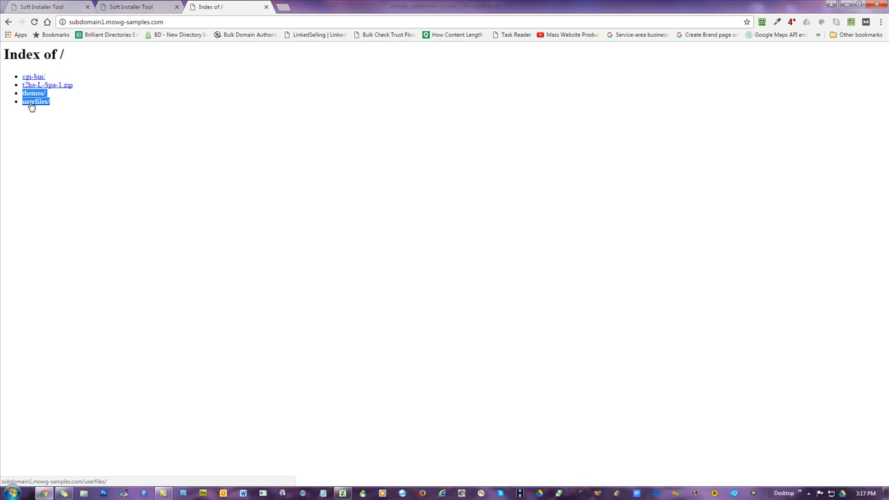
pyautogui.click(154, 120)
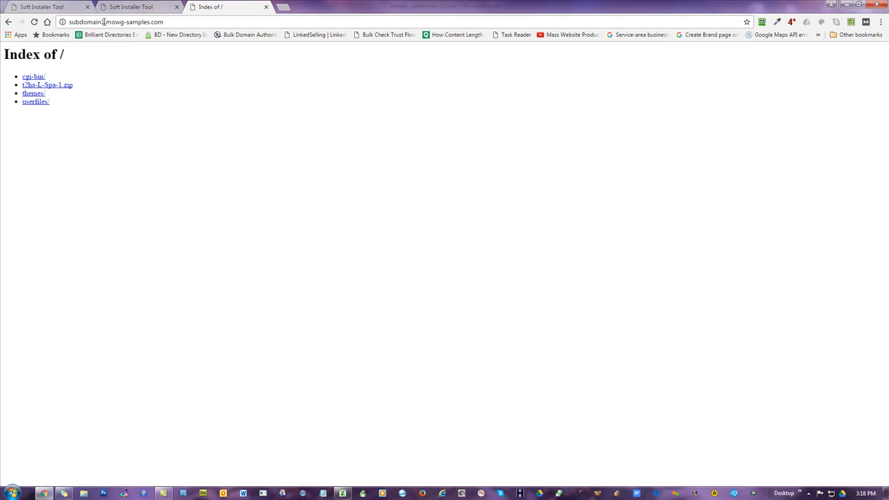
pyautogui.doubleClick(104, 22)
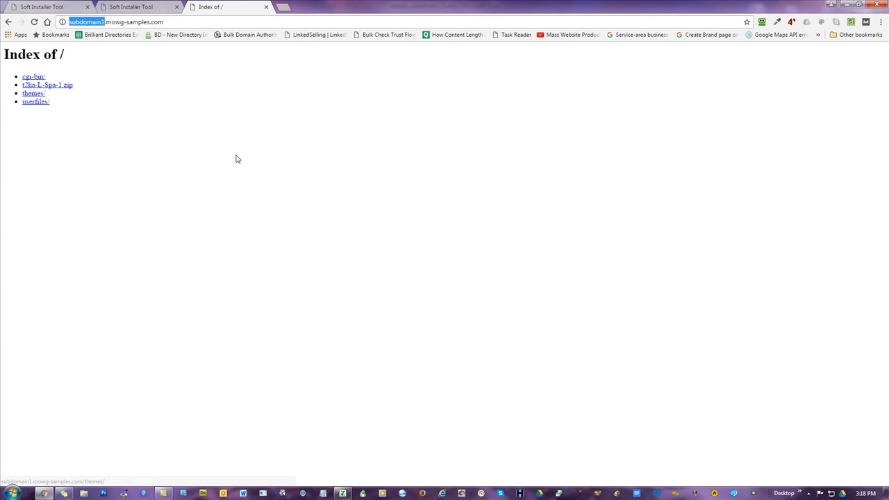
# - Return to the Sub Domain Batch Installation list and scroll through all fifteen subdomain rows and their results
pyautogui.click(525, 93)
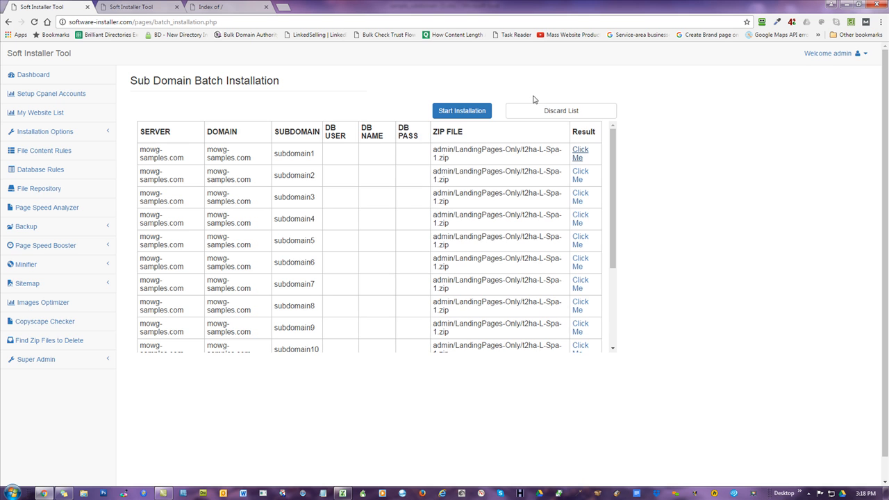
pyautogui.scroll(-2, 576, 198)
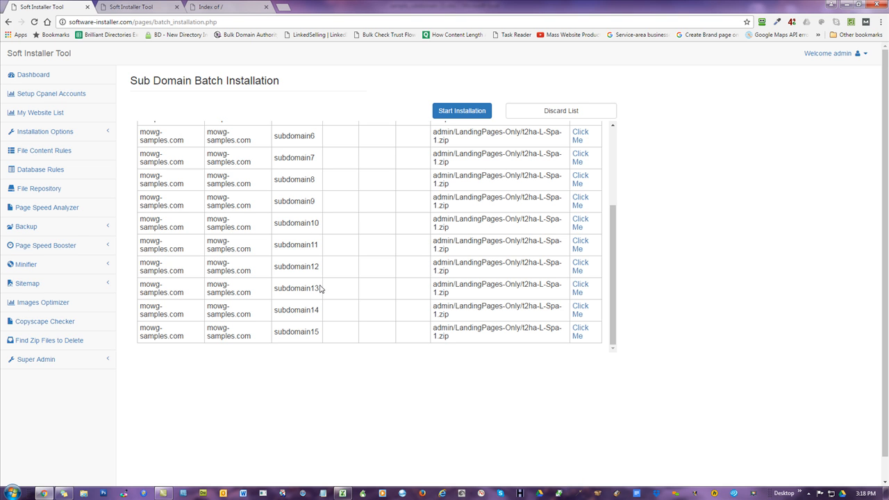
pyautogui.scroll(3, 312, 243)
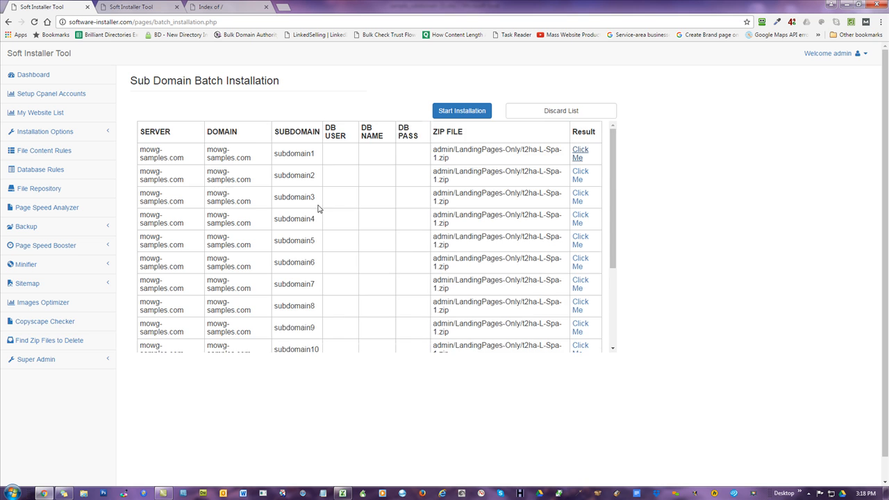
pyautogui.scroll(-3, 319, 209)
pyautogui.scroll(3, 317, 207)
pyautogui.scroll(-1, 227, 257)
pyautogui.scroll(2, 229, 251)
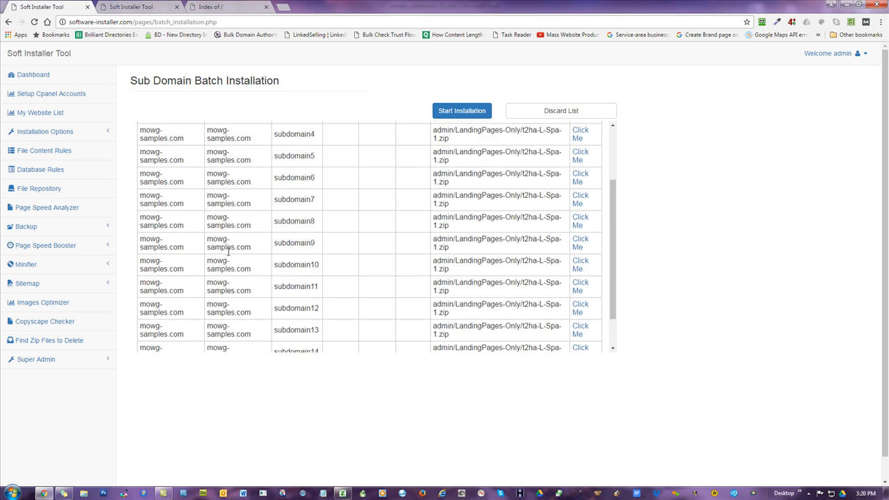